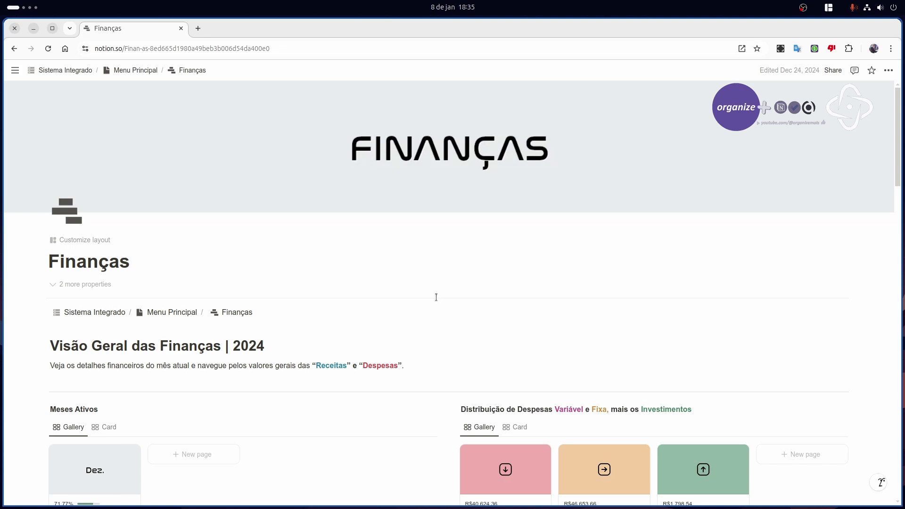
# Step: Review the 2024 Finanças dashboard, from the month galleries and distribution cards to the credit cards, income and expenses by category and subcategory
pyautogui.scroll(-3, 433, 297)
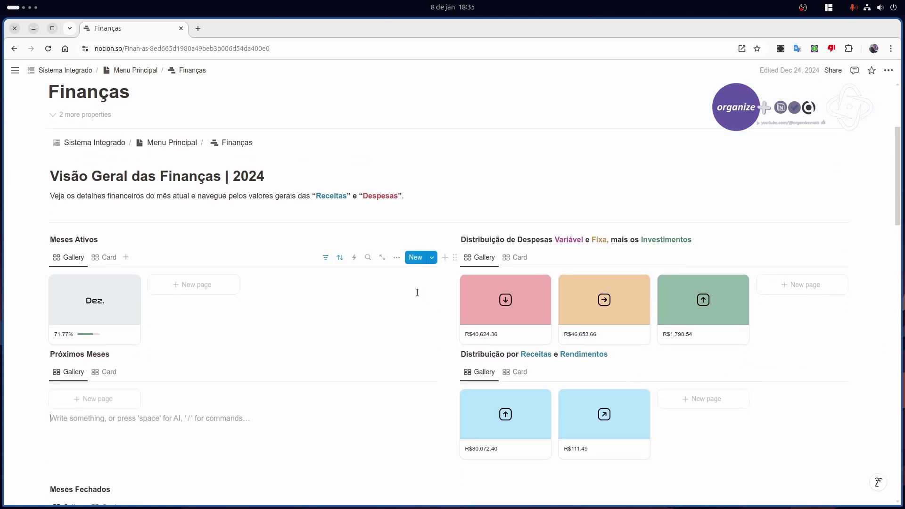
pyautogui.scroll(-4, 174, 354)
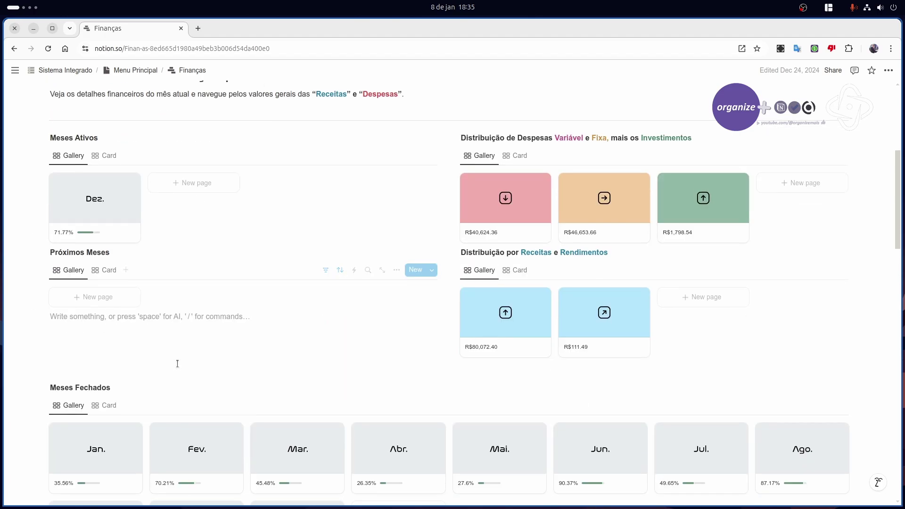
pyautogui.scroll(3, 292, 363)
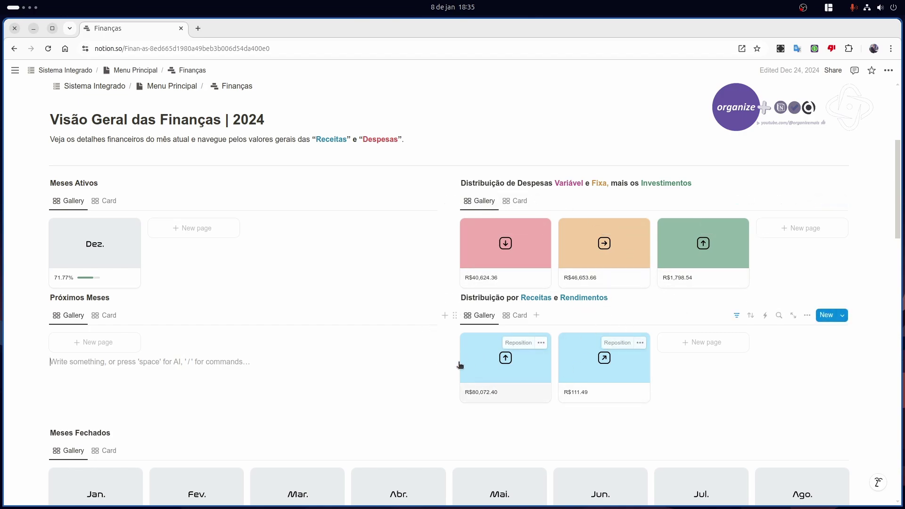
pyautogui.scroll(-4, 449, 365)
pyautogui.scroll(-3, 450, 365)
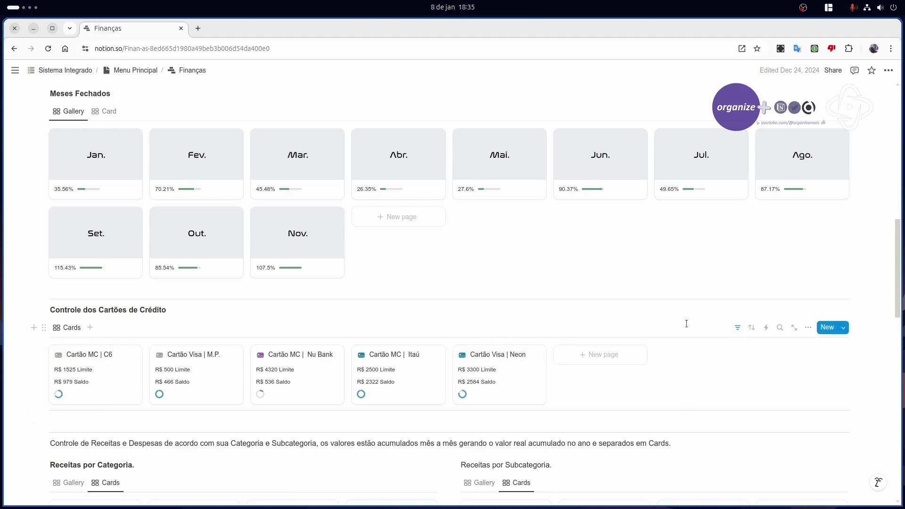
pyautogui.scroll(-5, 530, 348)
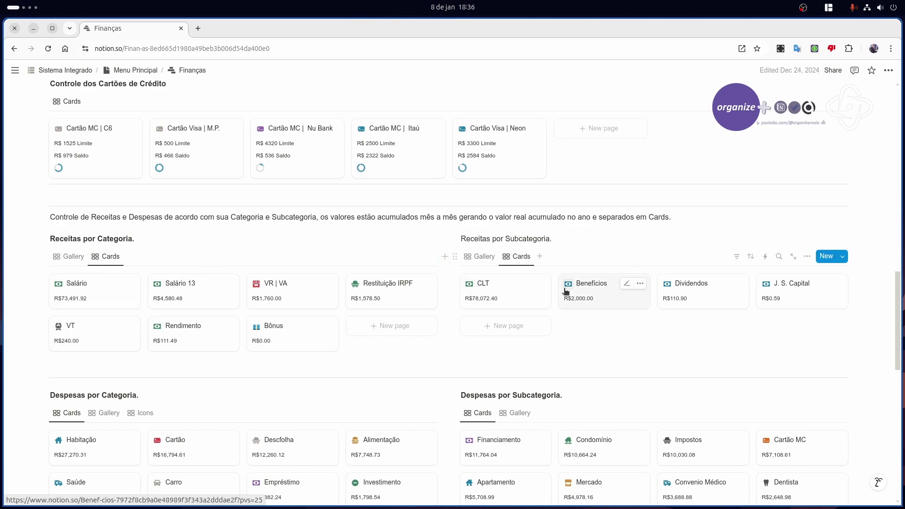
pyautogui.scroll(-3, 512, 327)
pyautogui.scroll(-4, 236, 263)
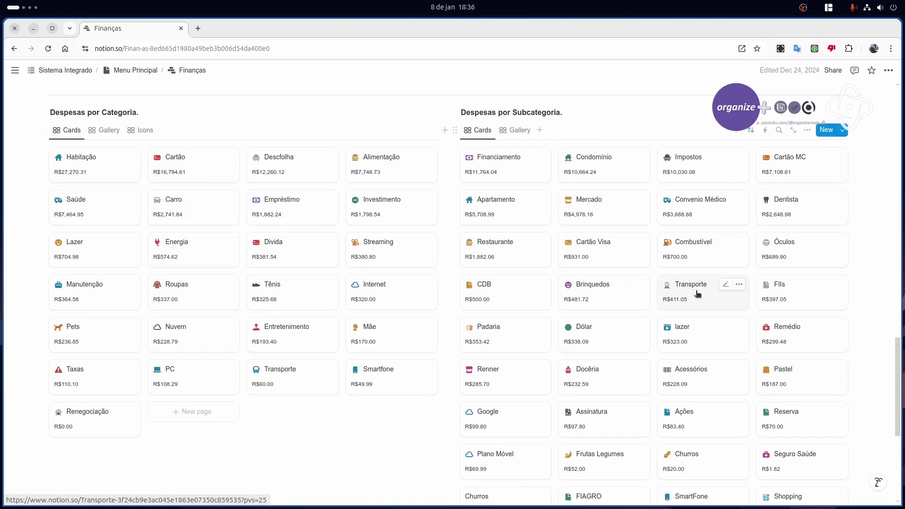
pyautogui.scroll(-2, 691, 299)
pyautogui.scroll(-3, 561, 324)
pyautogui.scroll(5, 344, 335)
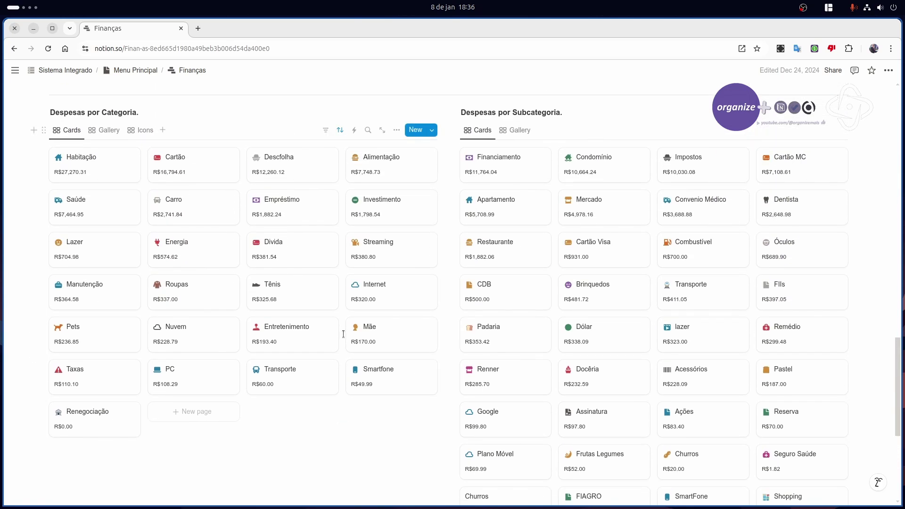
# Step: Switch to the Novo Controle Financeiro window and open the Lançamentos Receitas page
pyautogui.press('super')
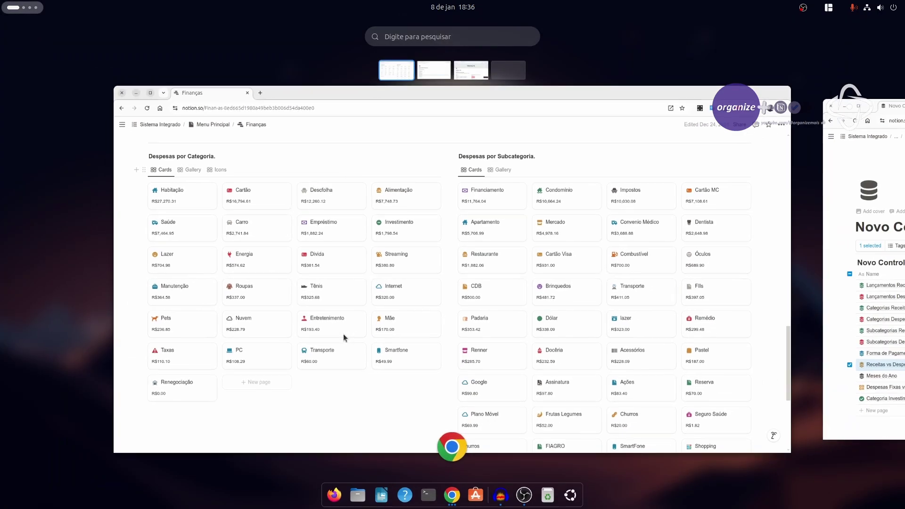
pyautogui.scroll(-1, 343, 334)
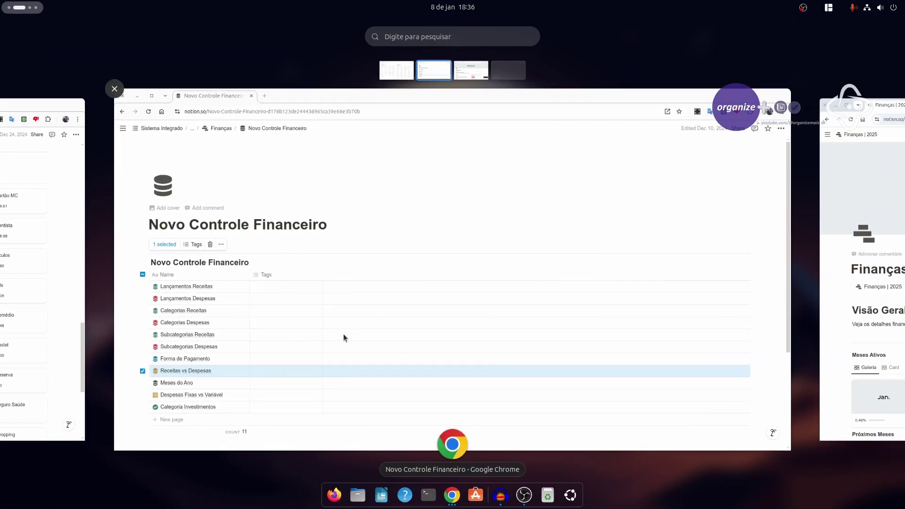
pyautogui.click(401, 295)
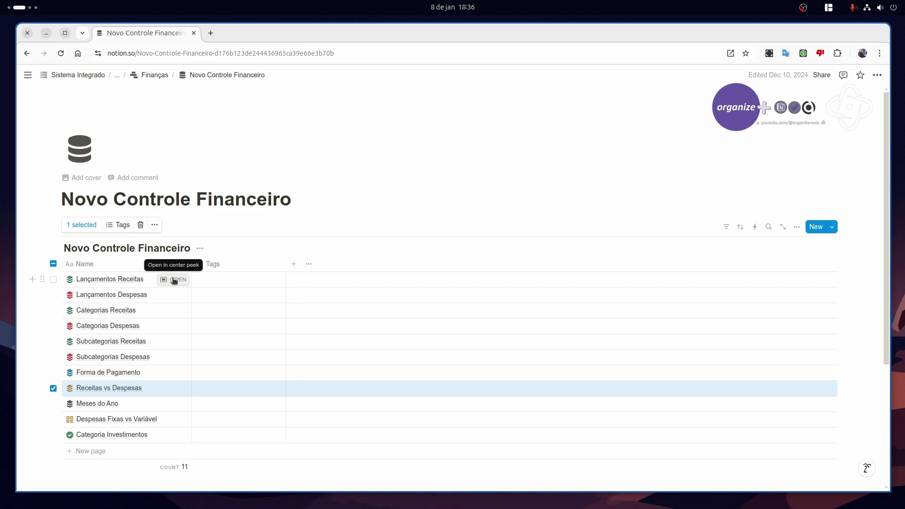
pyautogui.click(174, 281)
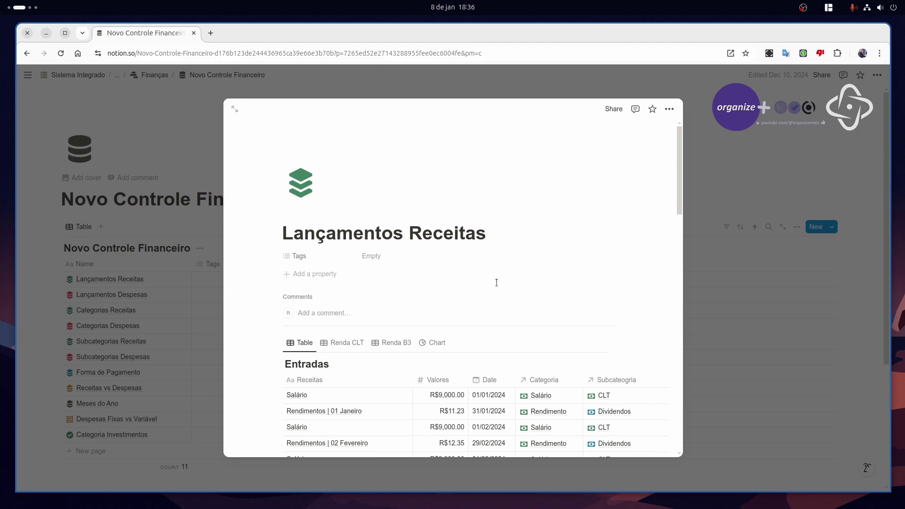
# Step: Examine the Entradas table's income entries and its columns from Receitas through Mês
pyautogui.scroll(-4, 496, 283)
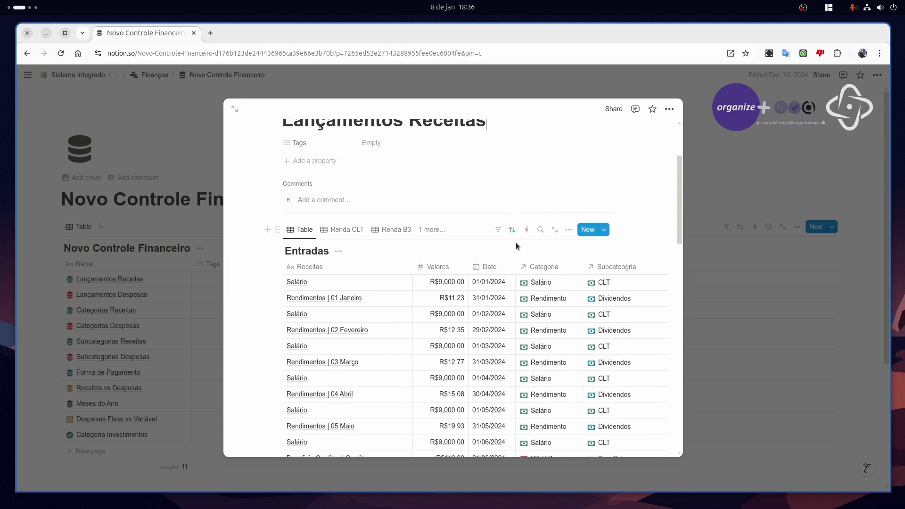
pyautogui.scroll(-2, 515, 242)
pyautogui.scroll(4, 529, 319)
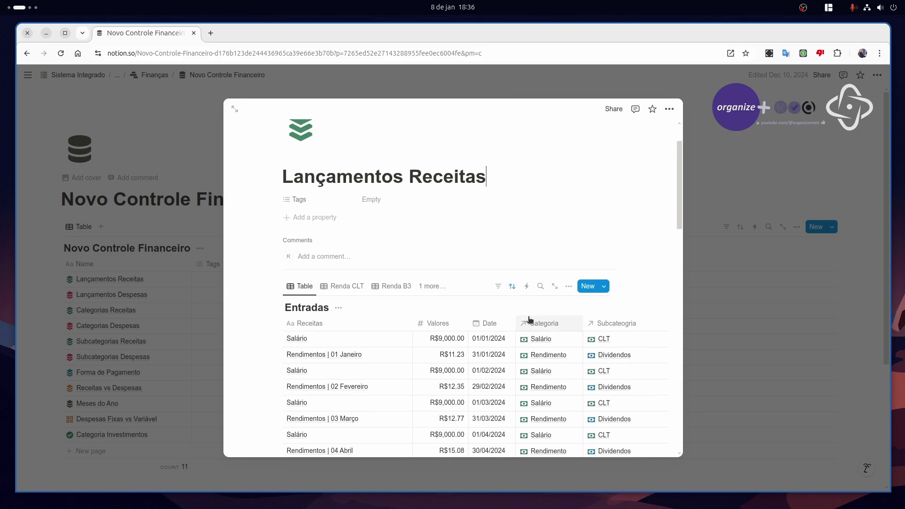
pyautogui.scroll(-2, 529, 319)
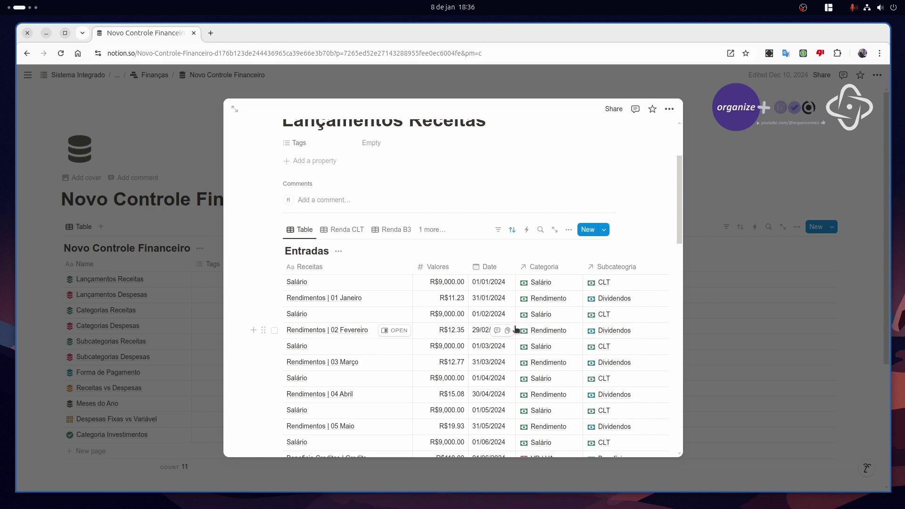
pyautogui.scroll(-12, 516, 329)
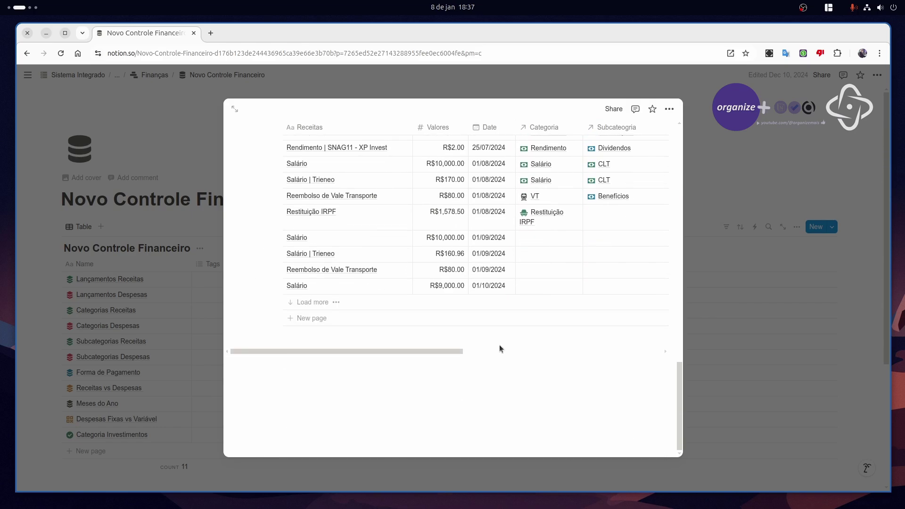
pyautogui.scroll(2, 452, 384)
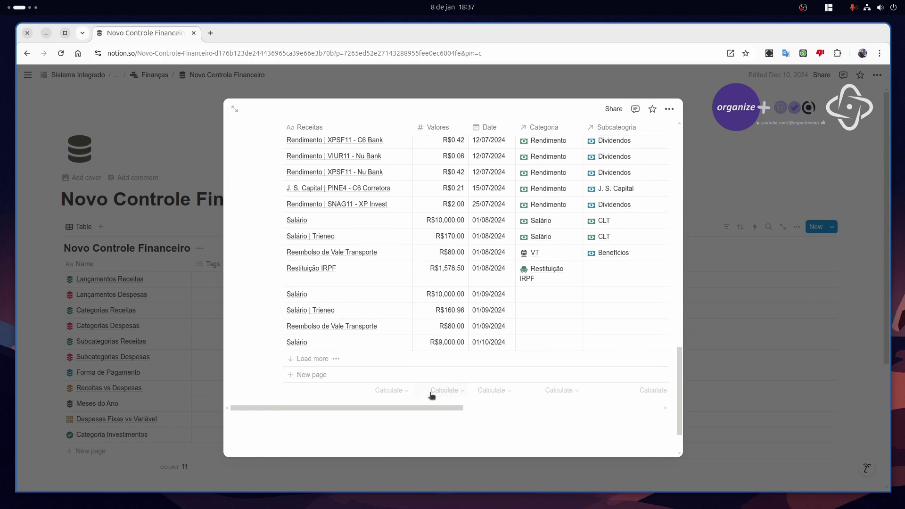
pyautogui.moveTo(403, 408); pyautogui.dragTo(448, 400)
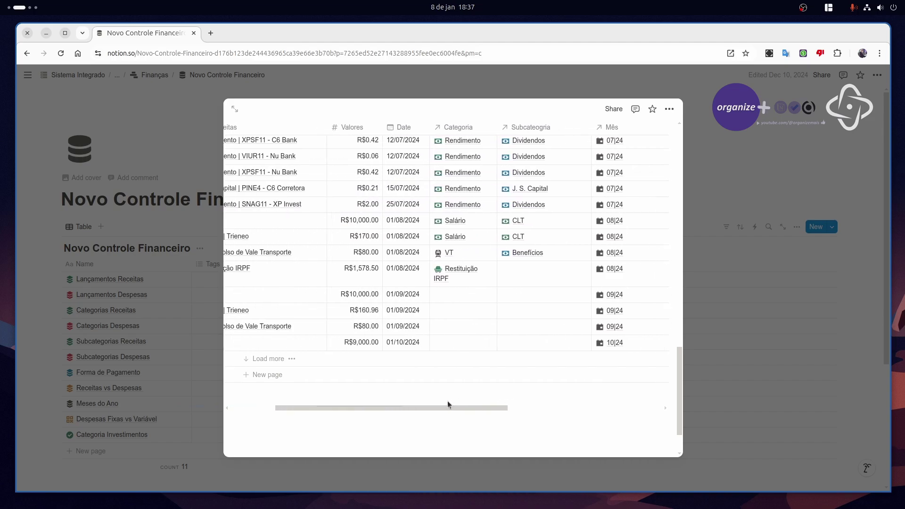
pyautogui.scroll(5, 471, 399)
pyautogui.scroll(10, 473, 399)
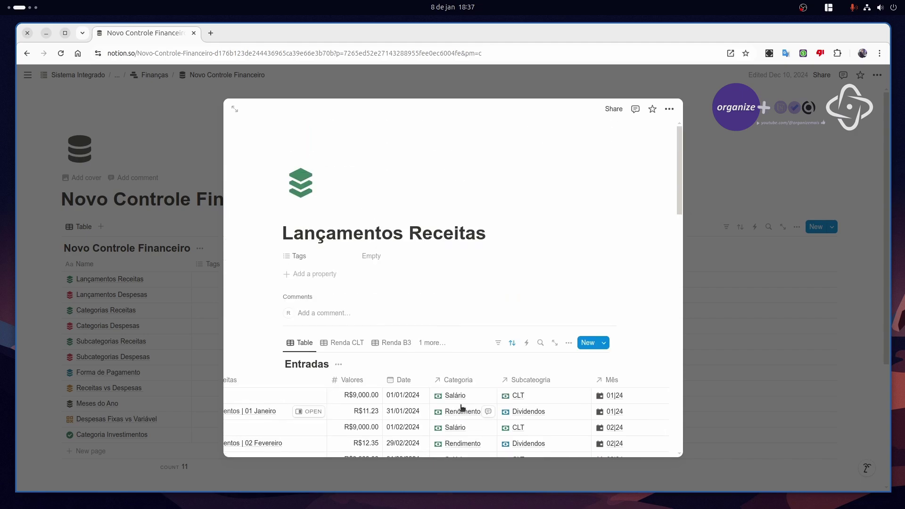
pyautogui.scroll(-15, 459, 435)
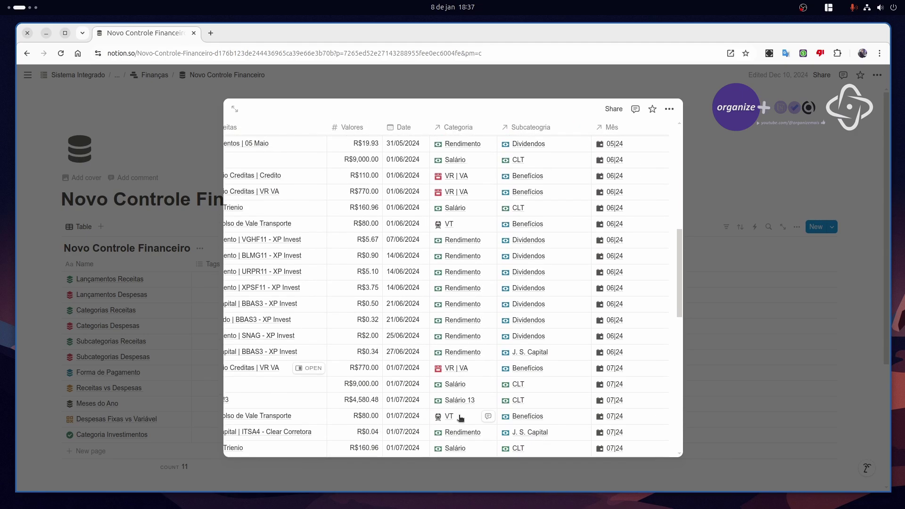
pyautogui.scroll(-5, 445, 450)
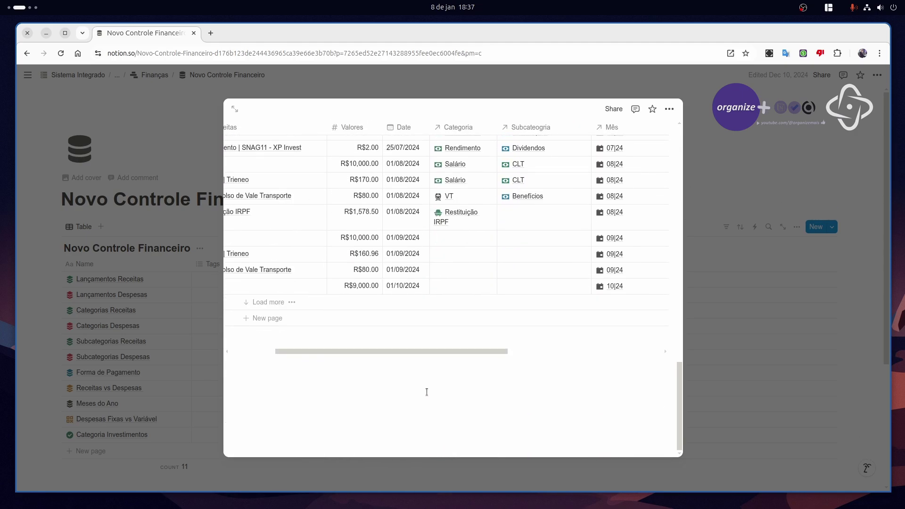
# Step: Inspect the Categoria relation options of the Salário entry dated 01/01/2024, leaving the linked category as it is
pyautogui.scroll(20, 426, 389)
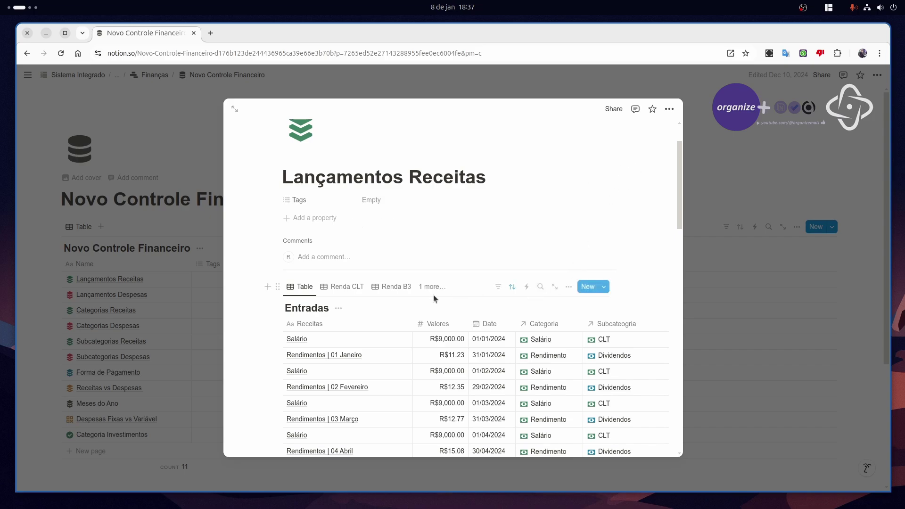
pyautogui.scroll(-3, 539, 355)
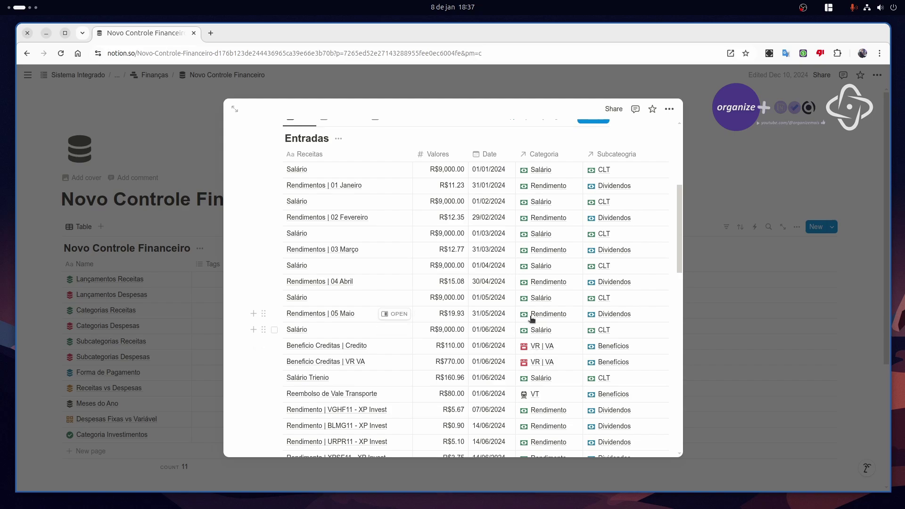
pyautogui.scroll(3, 537, 325)
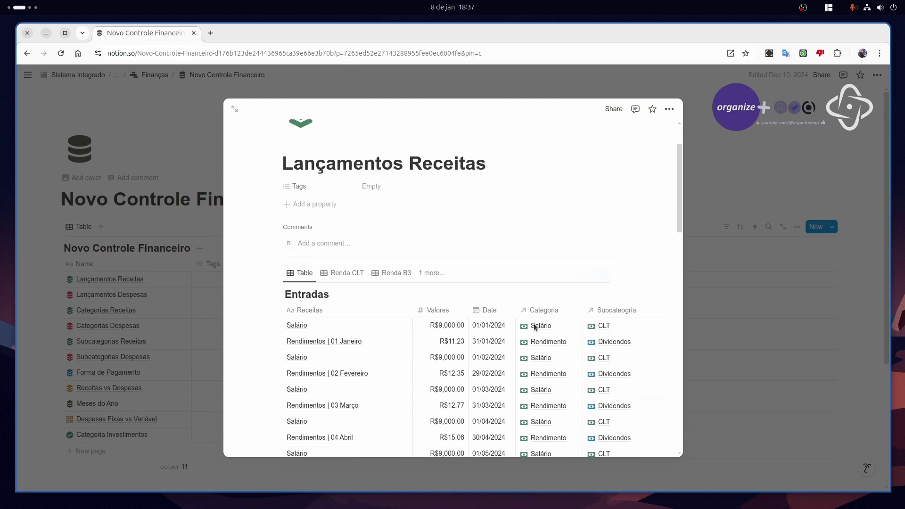
pyautogui.scroll(-1, 443, 302)
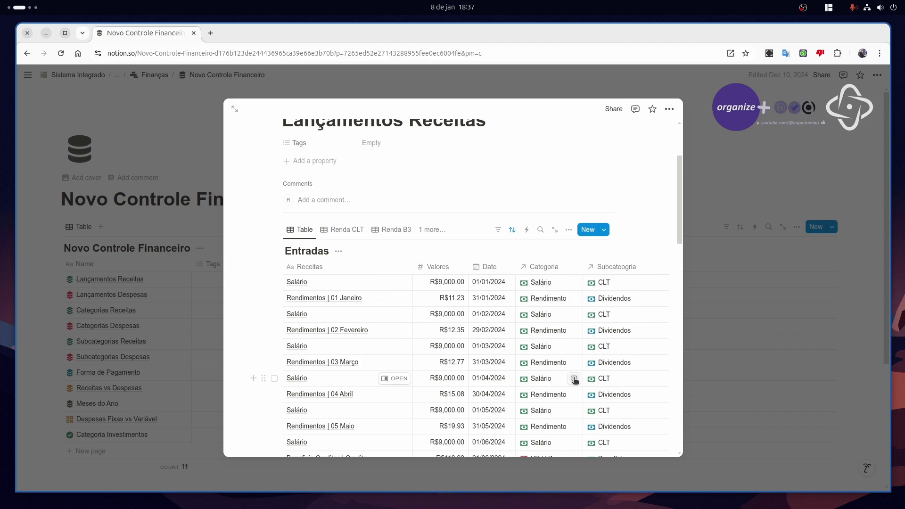
pyautogui.scroll(-1, 577, 368)
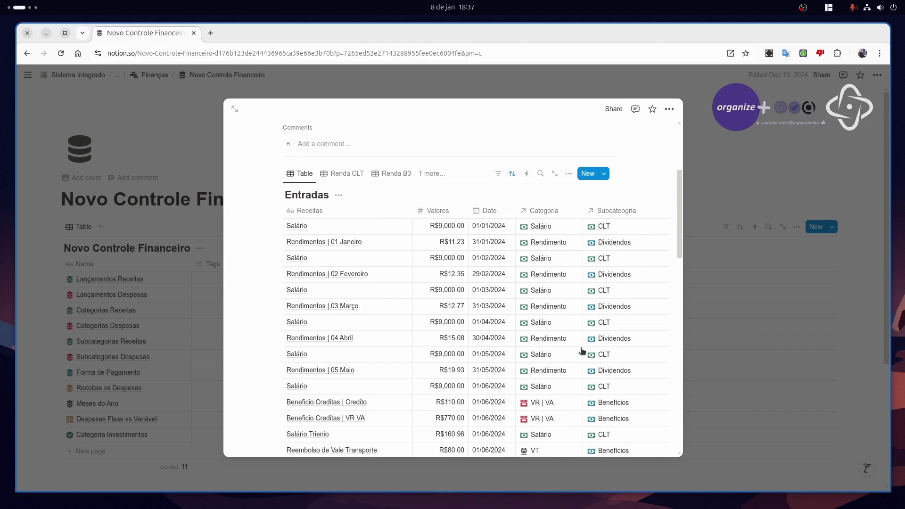
pyautogui.click(548, 231)
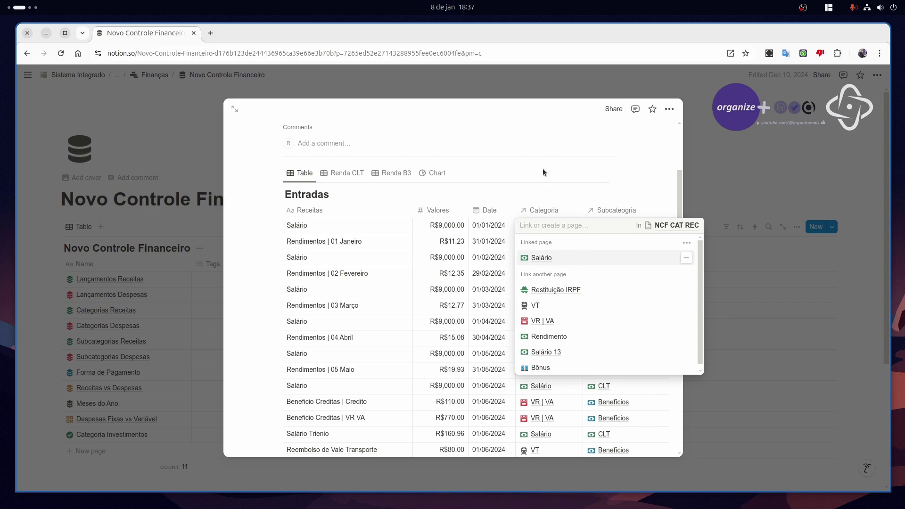
pyautogui.press('Escape')
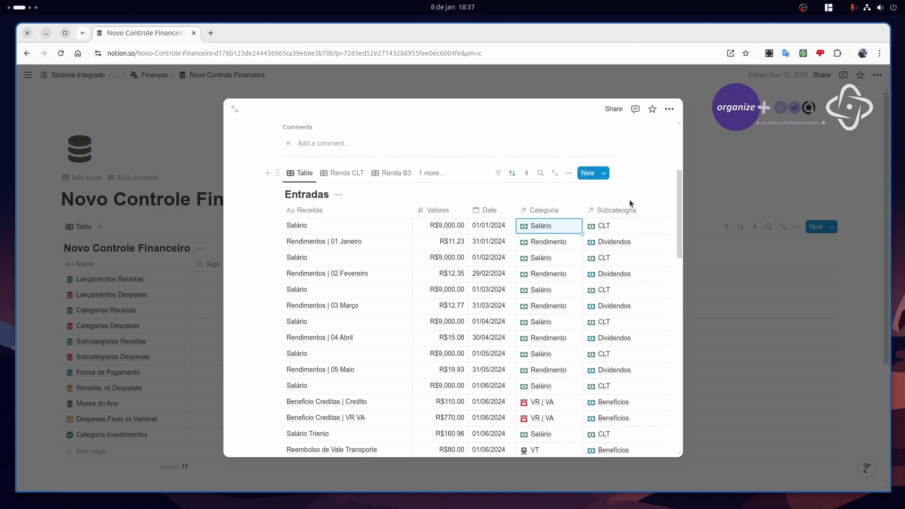
# Step: Switch back to the Finanças dashboard window and view the Distribuição por Receitas e Rendimentos cards
pyautogui.press('super')
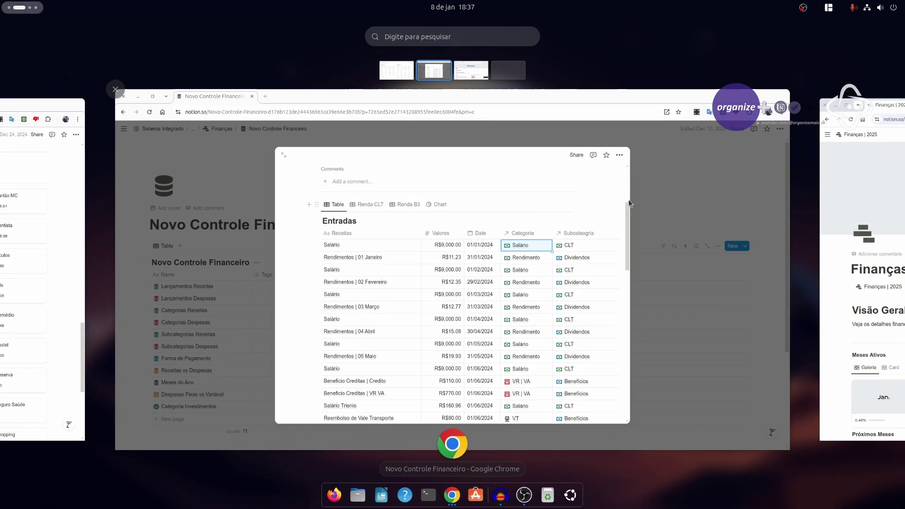
pyautogui.scroll(1, 629, 200)
pyautogui.click(629, 199)
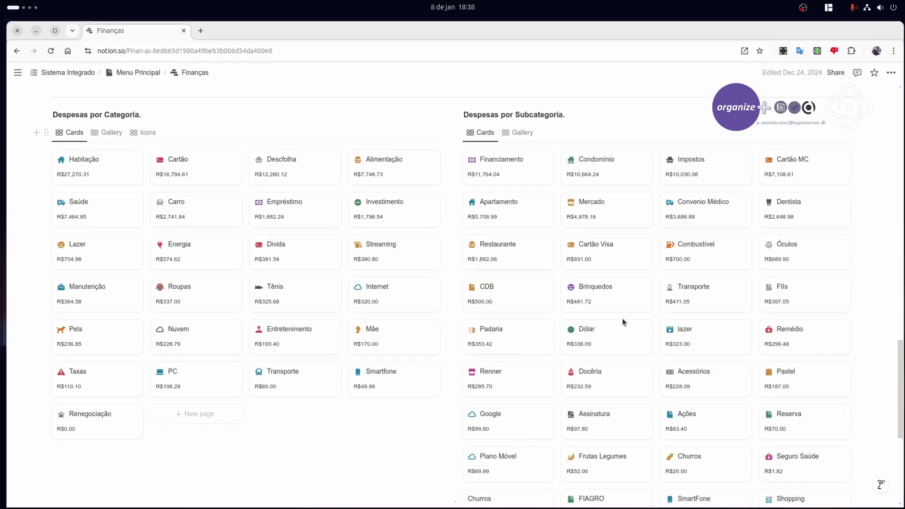
pyautogui.scroll(12, 622, 318)
pyautogui.scroll(4, 610, 353)
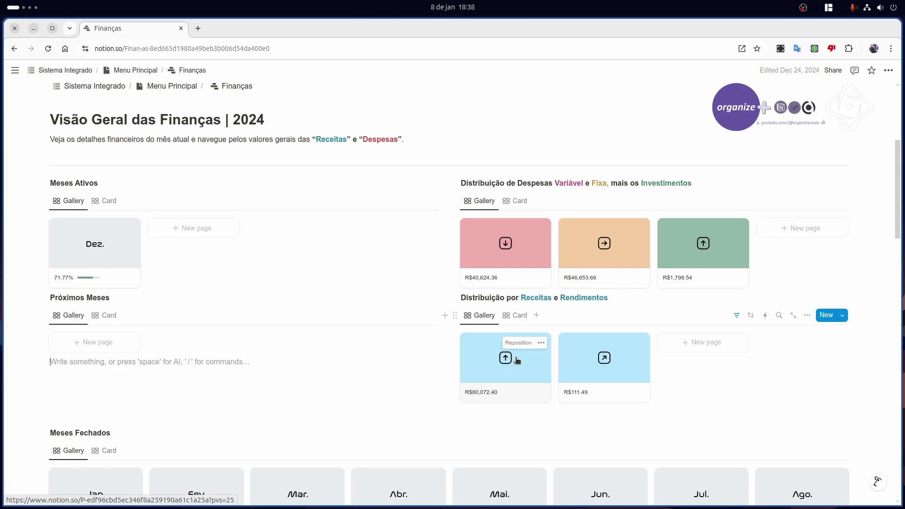
# Step: Return to the Novo Controle Financeiro window and examine the Mês, Ano and Obs. columns of the Entradas table
pyautogui.press('super')
pyautogui.scroll(-1, 516, 357)
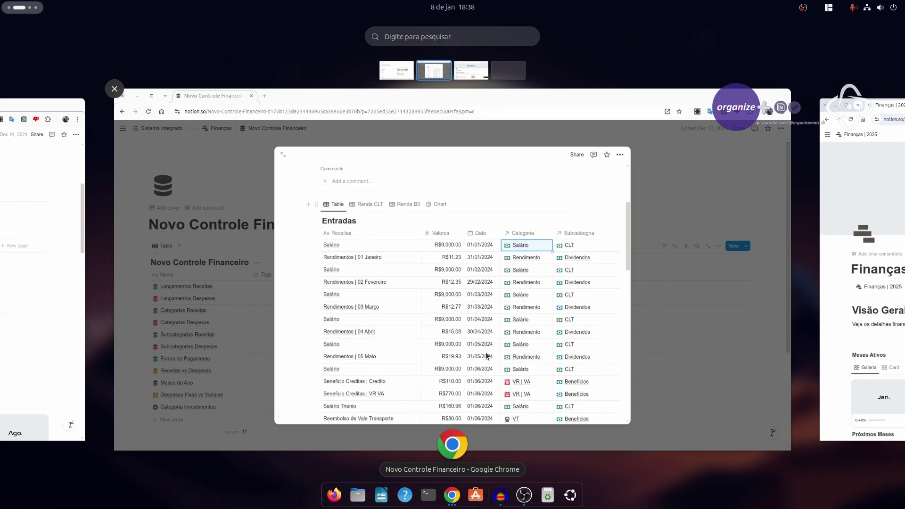
pyautogui.click(473, 310)
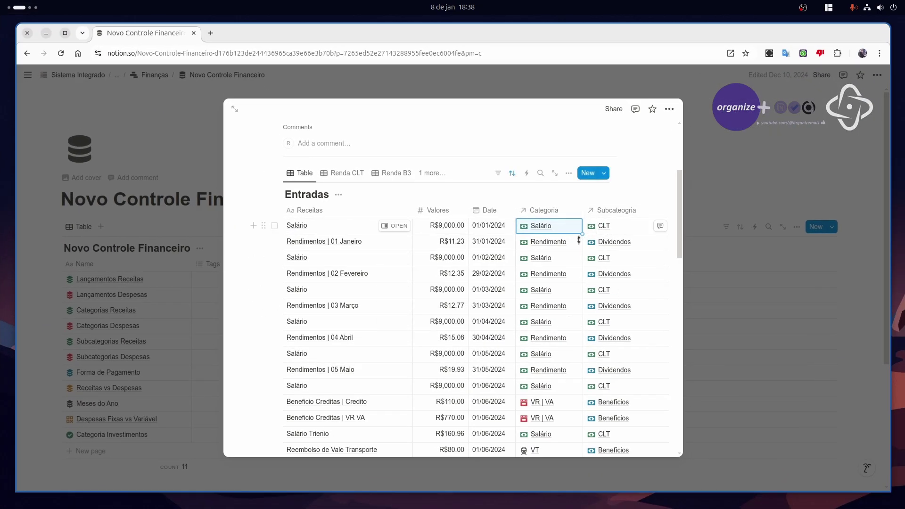
pyautogui.scroll(-12, 495, 343)
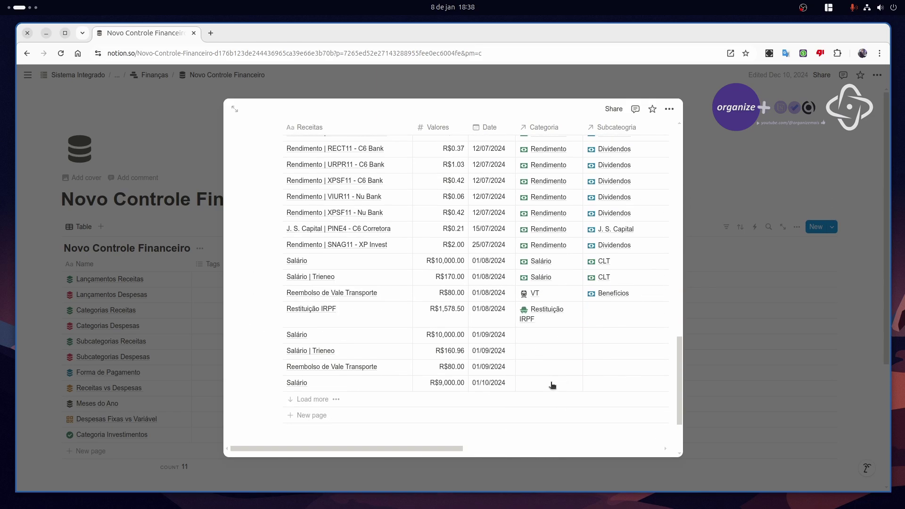
pyautogui.moveTo(439, 407); pyautogui.dragTo(559, 399)
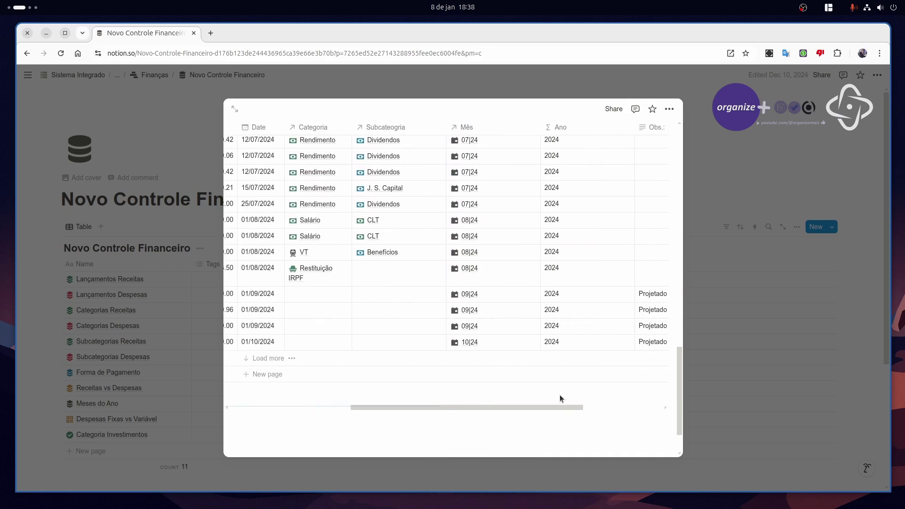
pyautogui.scroll(15, 575, 341)
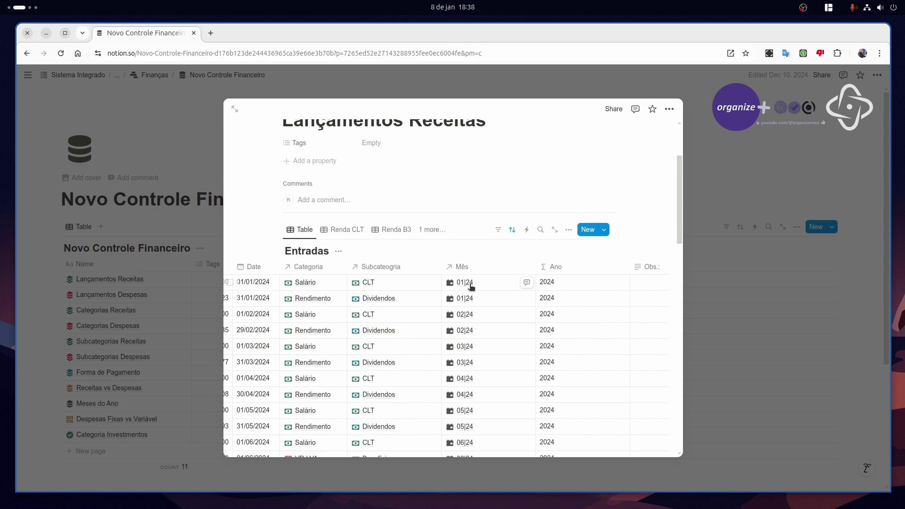
# Step: Switch to the Finanças dashboard window, open the Jan. page under Meses Fechados and expand Receitas to view its entries
pyautogui.press('super')
pyautogui.scroll(-1, 469, 284)
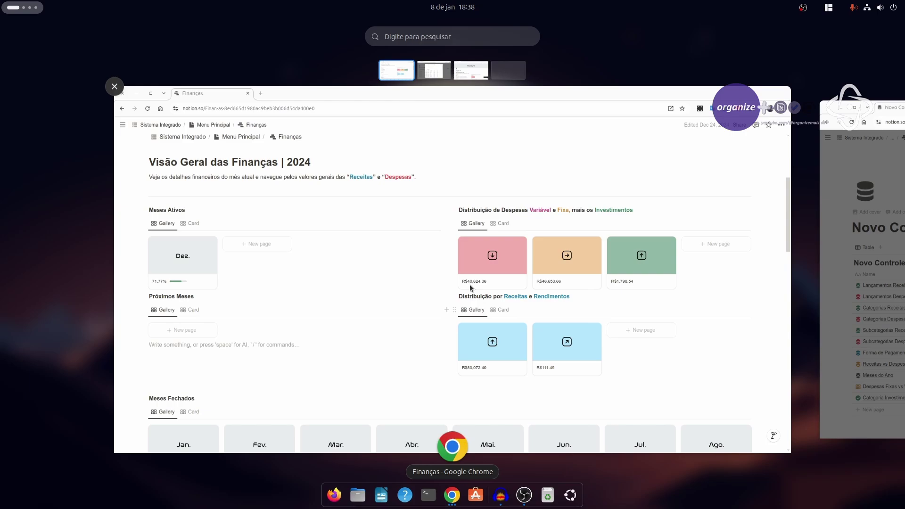
pyautogui.click(469, 284)
pyautogui.scroll(-3, 170, 299)
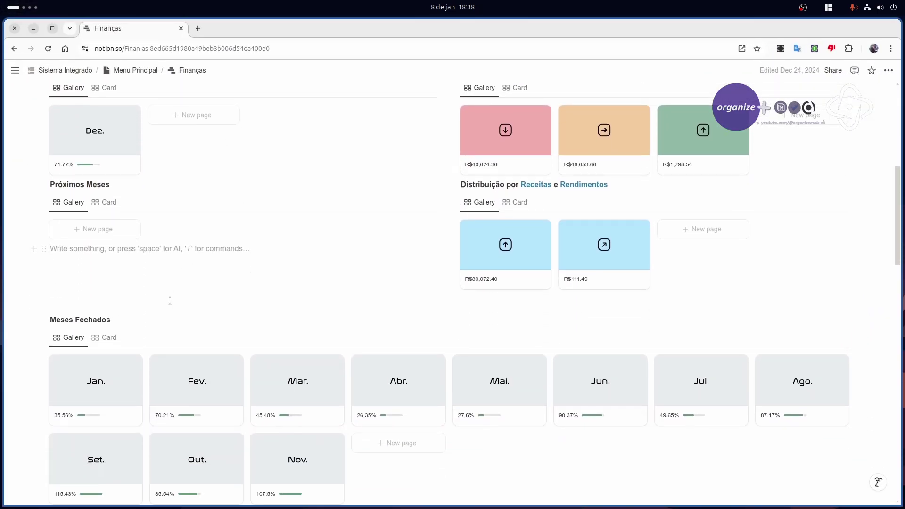
pyautogui.click(118, 379)
pyautogui.scroll(-6, 490, 320)
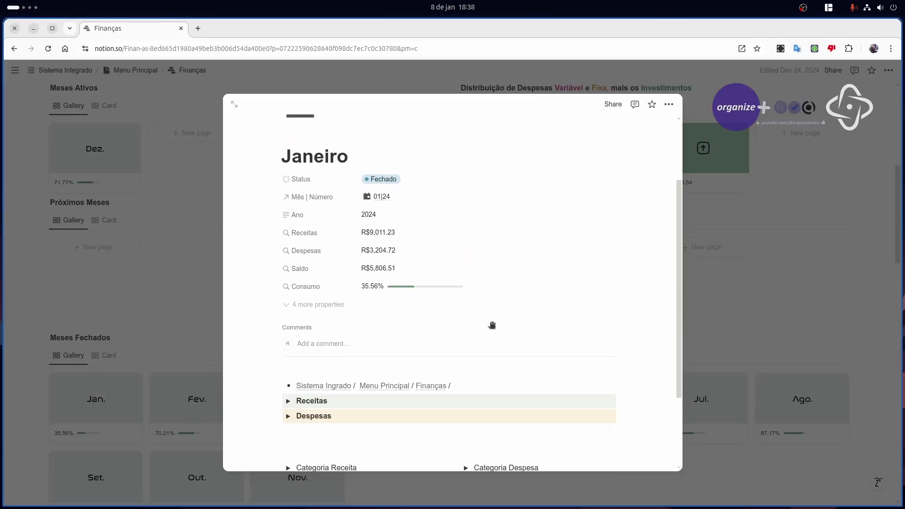
pyautogui.click(288, 293)
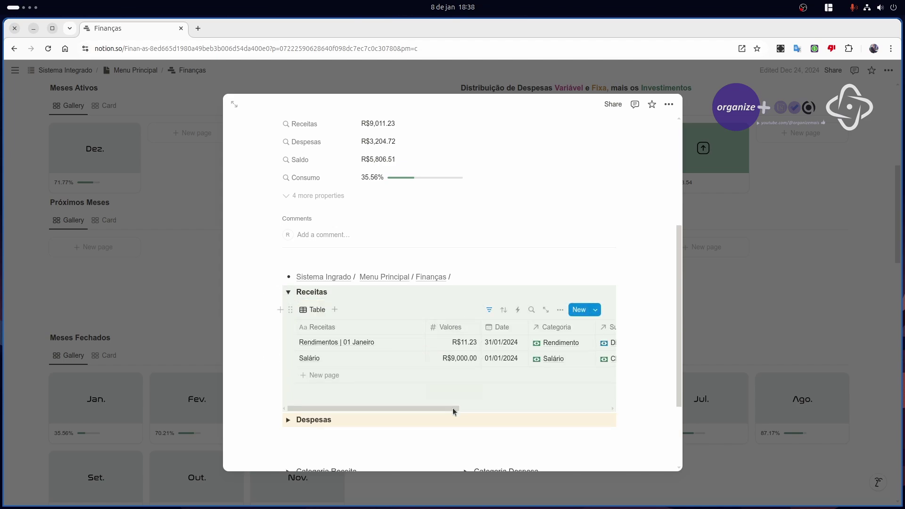
pyautogui.moveTo(435, 408); pyautogui.dragTo(377, 374)
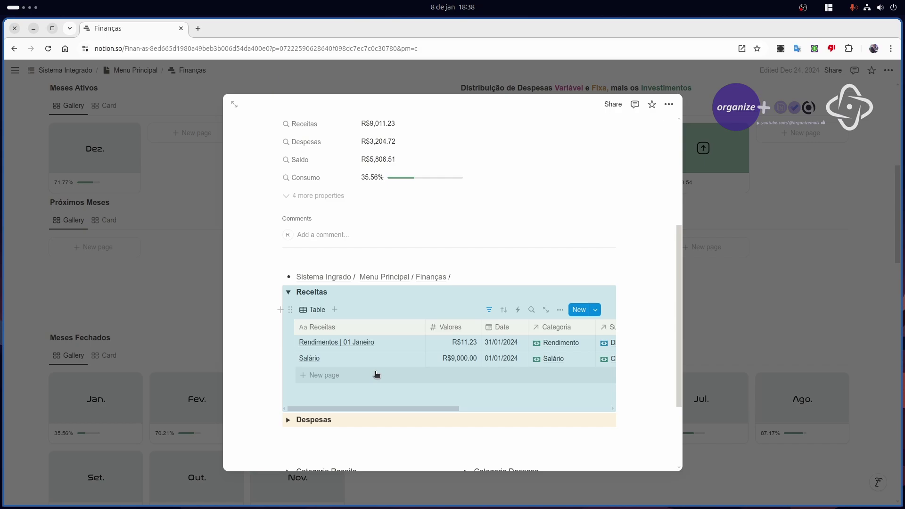
# Step: Return to the Novo Controle Financeiro window and examine the Entradas rows from January to the entries marked Projetado
pyautogui.press('super')
pyautogui.scroll(1, 375, 371)
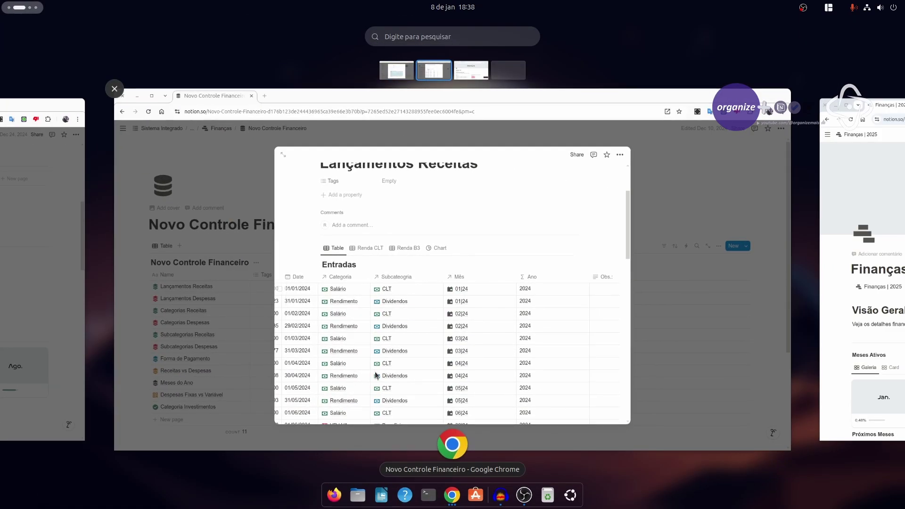
pyautogui.click(387, 272)
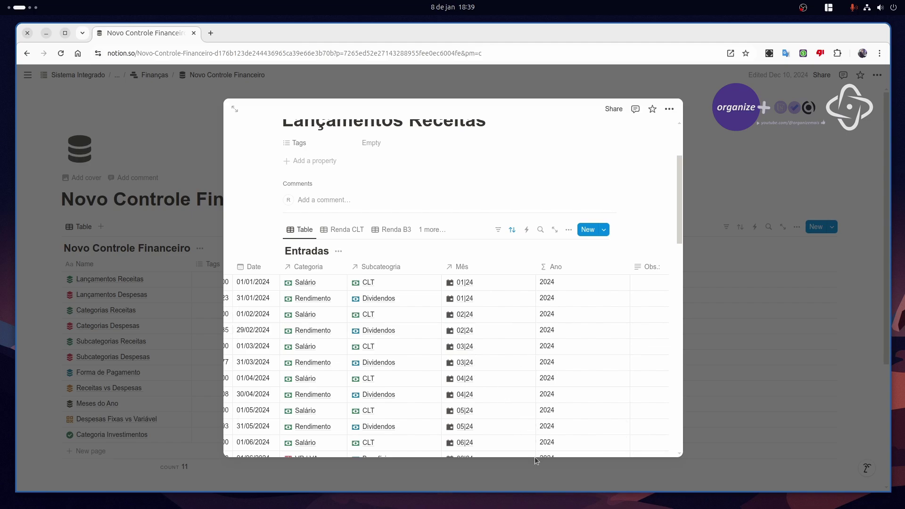
pyautogui.scroll(-10, 516, 396)
pyautogui.scroll(-6, 509, 414)
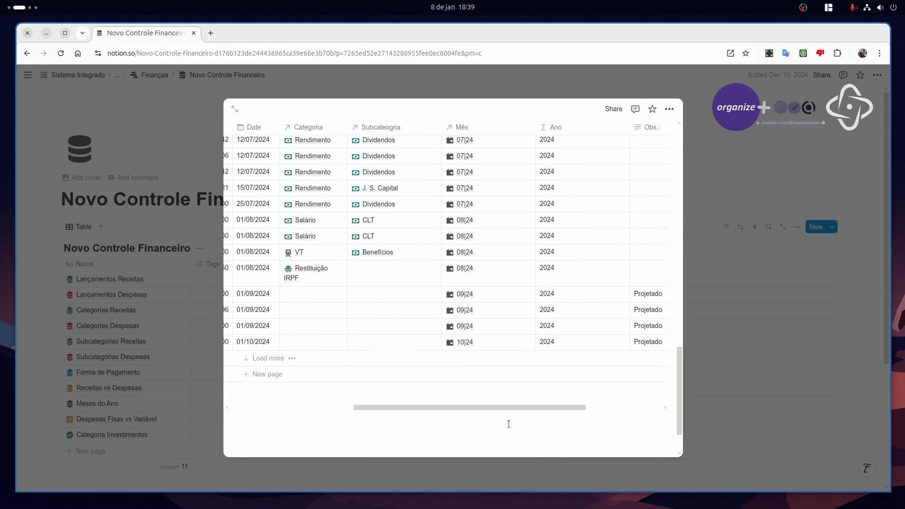
pyautogui.scroll(3, 495, 375)
pyautogui.scroll(-4, 495, 376)
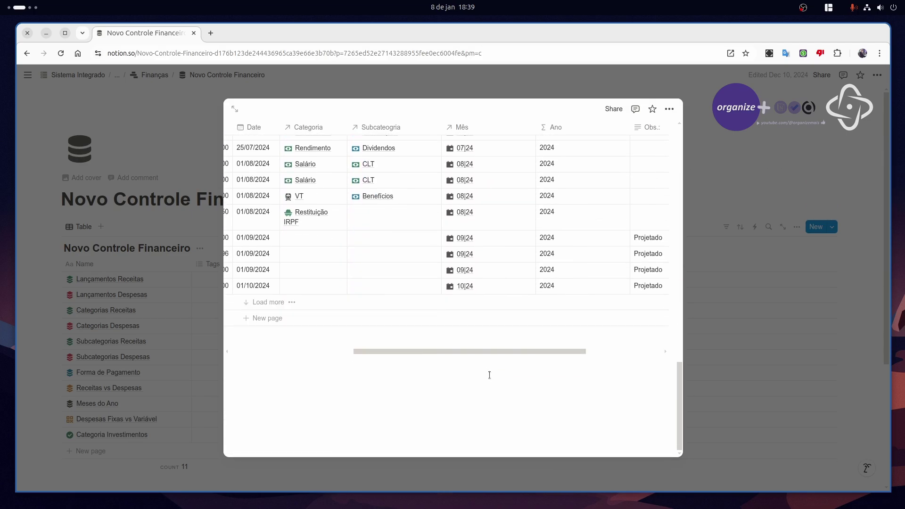
pyautogui.scroll(12, 490, 311)
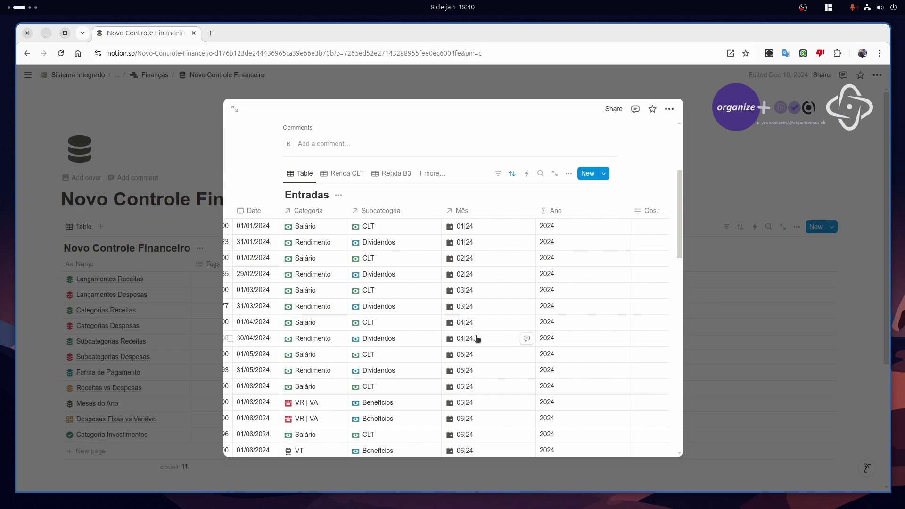
# Step: Switch back to the Finanças window, close the January page and view the Meses Fechados gallery
pyautogui.press('super')
pyautogui.scroll(1, 475, 336)
pyautogui.click(475, 335)
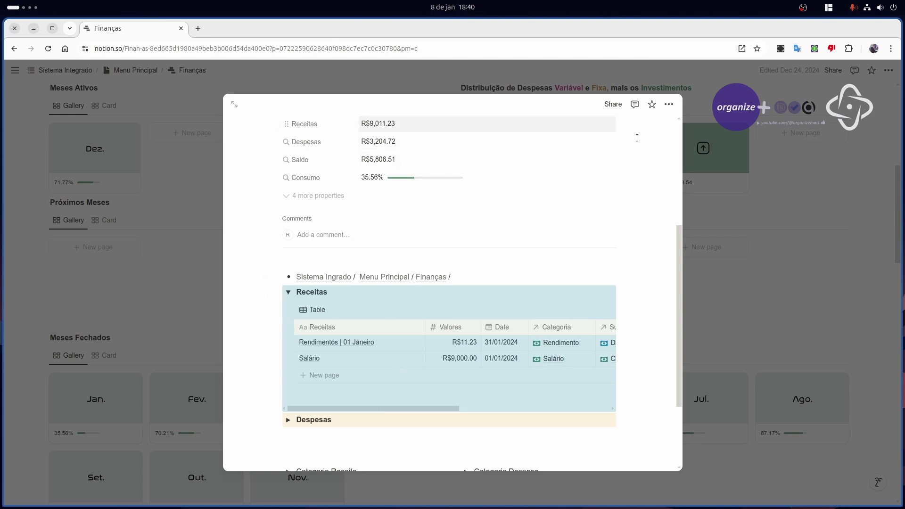
pyautogui.click(748, 266)
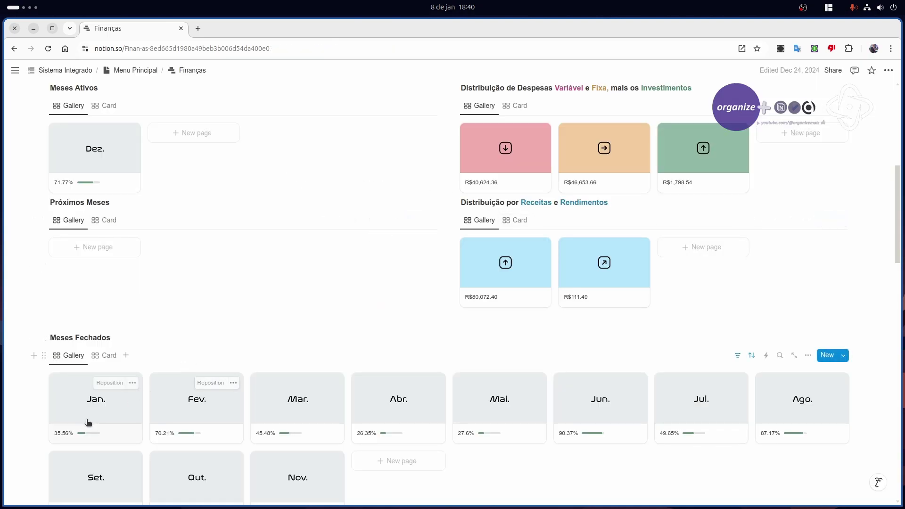
pyautogui.scroll(-3, 111, 395)
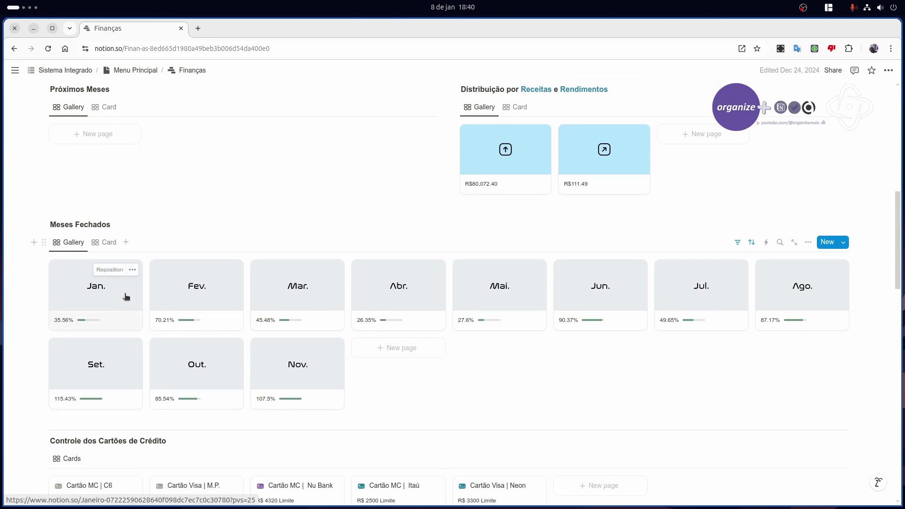
# Step: Reopen the Jan. page and inspect the Mês filter of its Receitas table, leaving it at 01|24
pyautogui.click(127, 296)
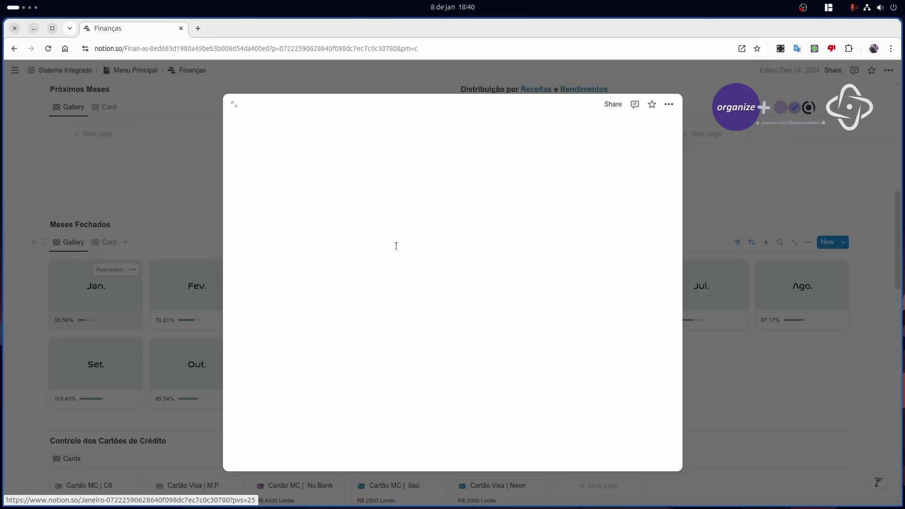
pyautogui.scroll(-3, 425, 269)
pyautogui.scroll(-1, 426, 272)
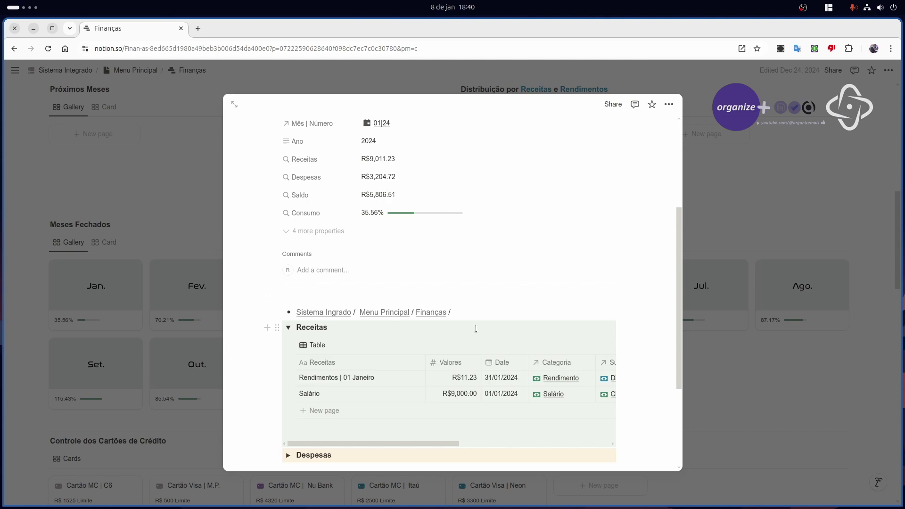
pyautogui.scroll(-1, 449, 267)
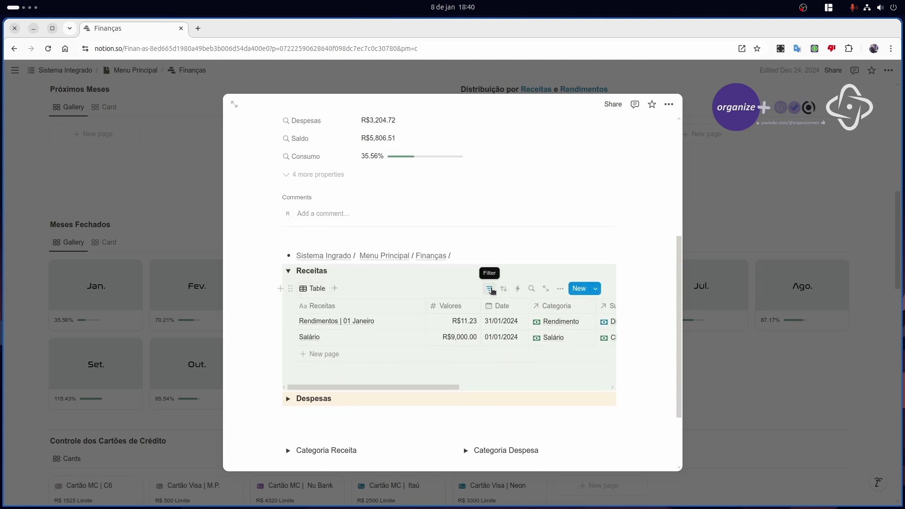
pyautogui.click(489, 289)
pyautogui.click(338, 309)
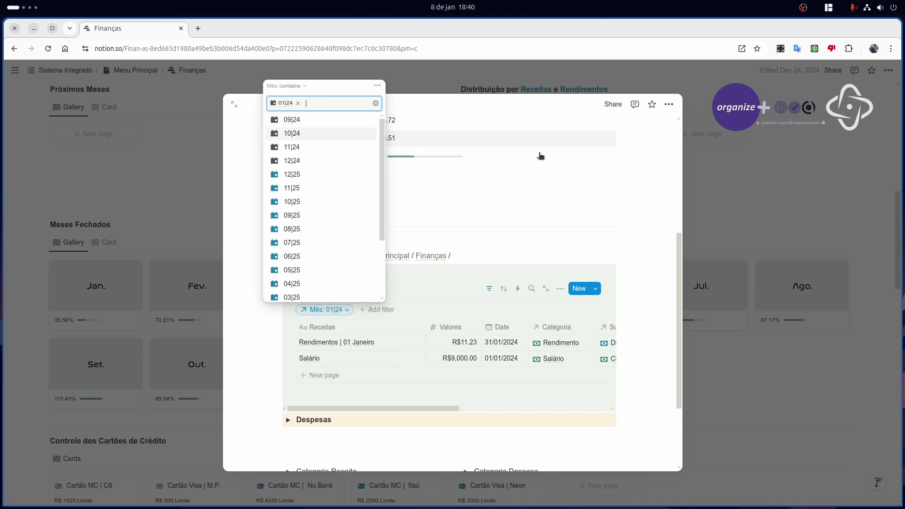
pyautogui.click(576, 228)
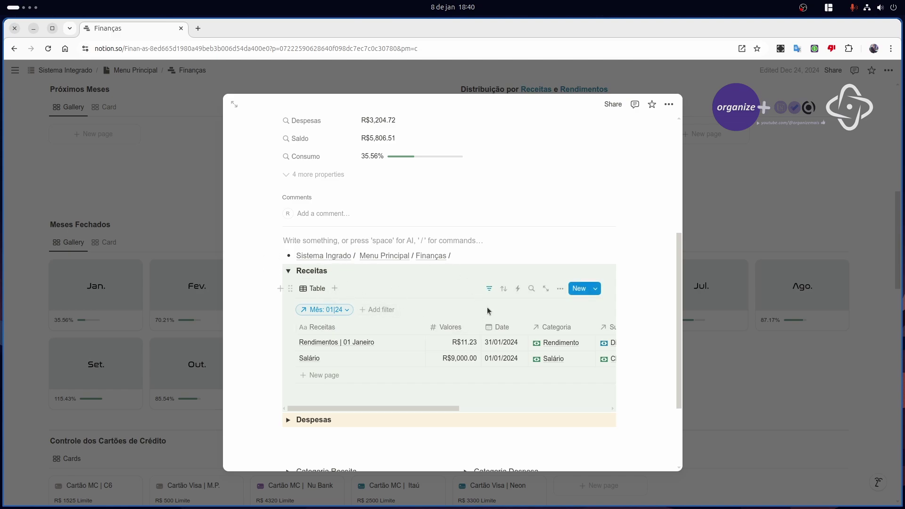
# Step: Expand Despesas on the January page and inspect its table's entries and Mês filter, leaving the filter at 01|24
pyautogui.scroll(-2, 438, 362)
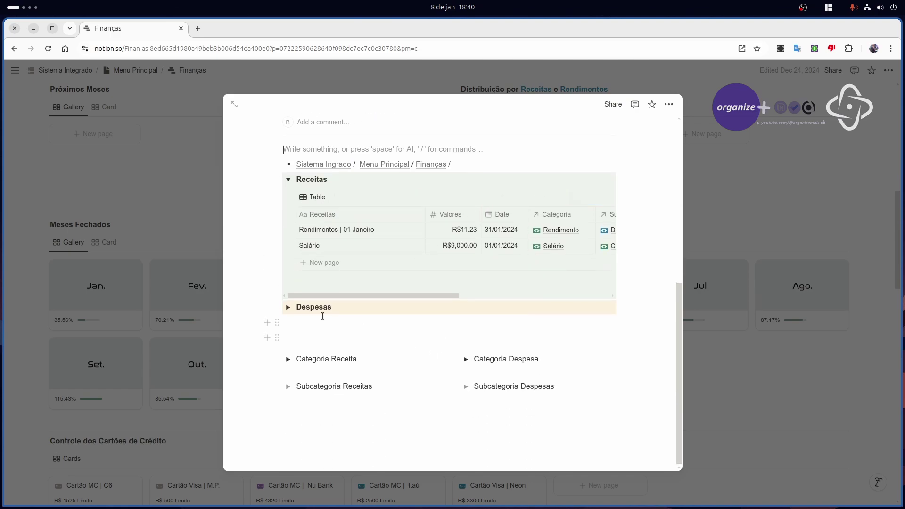
pyautogui.click(288, 307)
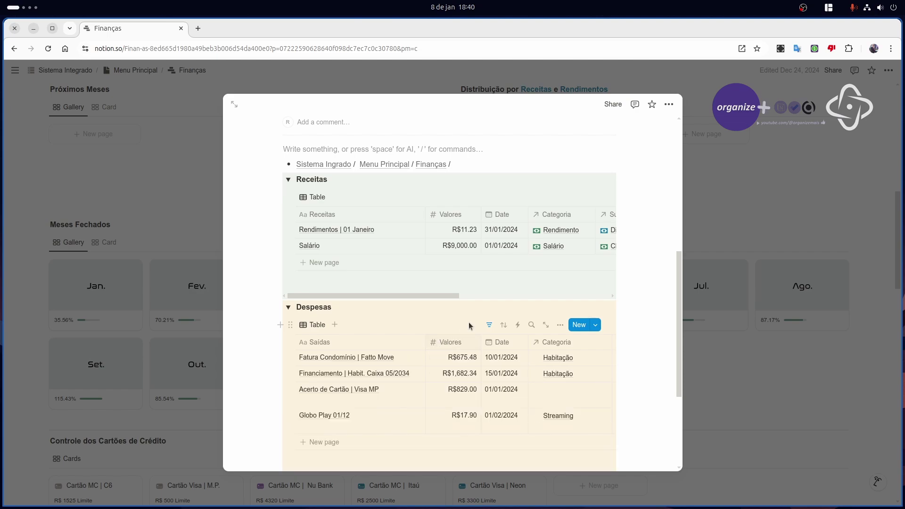
pyautogui.click(490, 325)
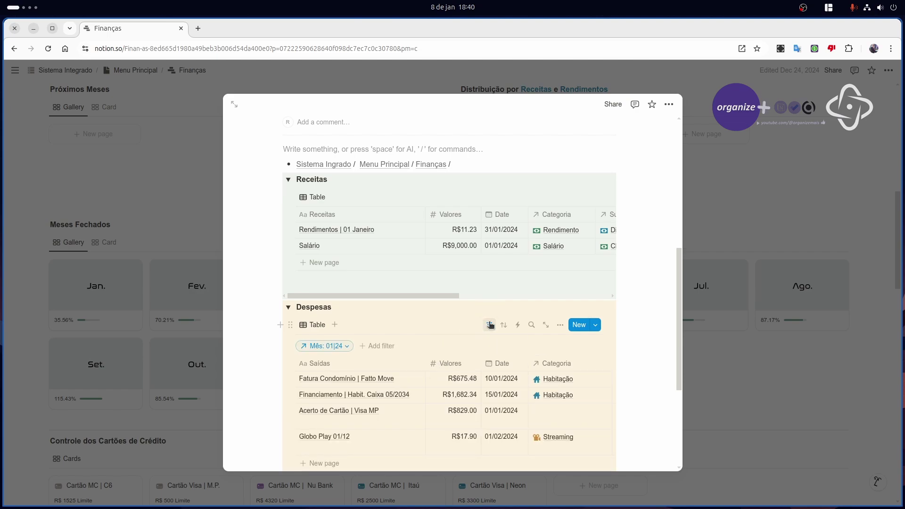
pyautogui.click(345, 346)
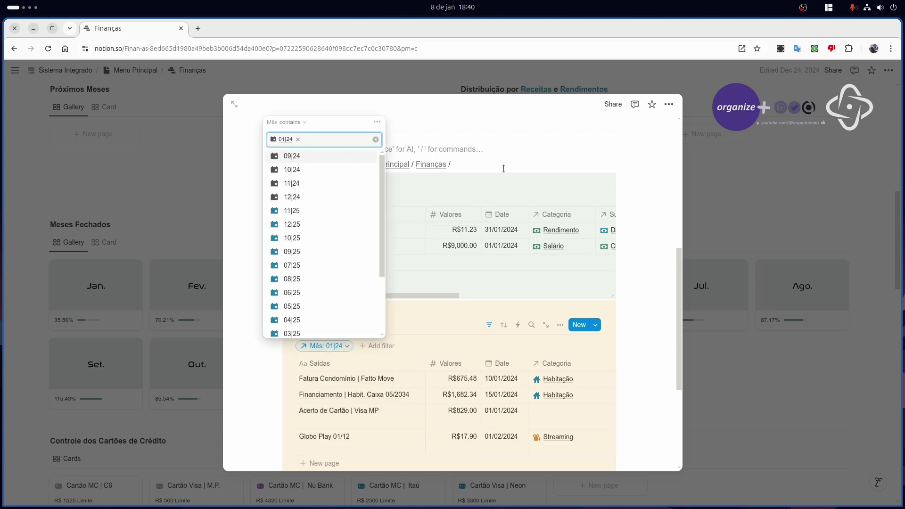
pyautogui.click(662, 200)
pyautogui.scroll(-2, 529, 324)
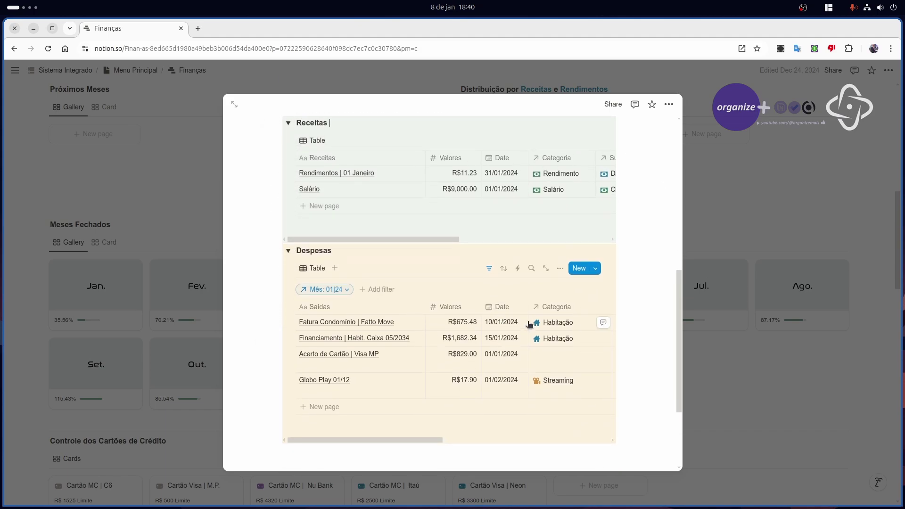
pyautogui.scroll(-3, 529, 323)
pyautogui.scroll(3, 514, 339)
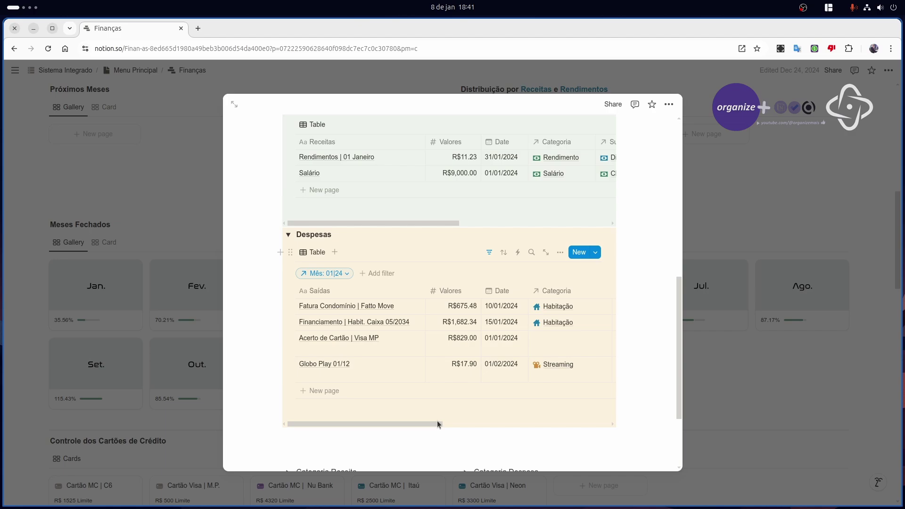
# Step: Switch to the Novo Controle Financeiro window to check the Mês relations in the Entradas table
pyautogui.press('super')
pyautogui.scroll(-1, 437, 421)
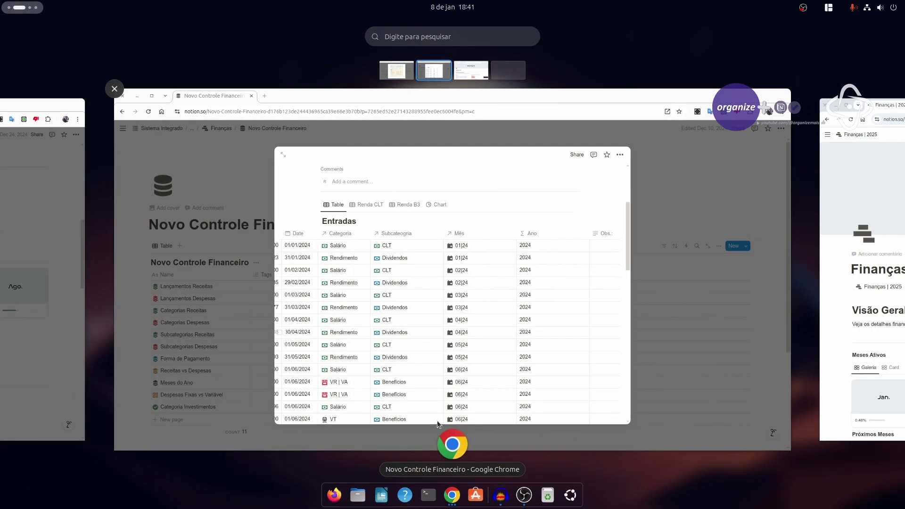
pyautogui.click(437, 420)
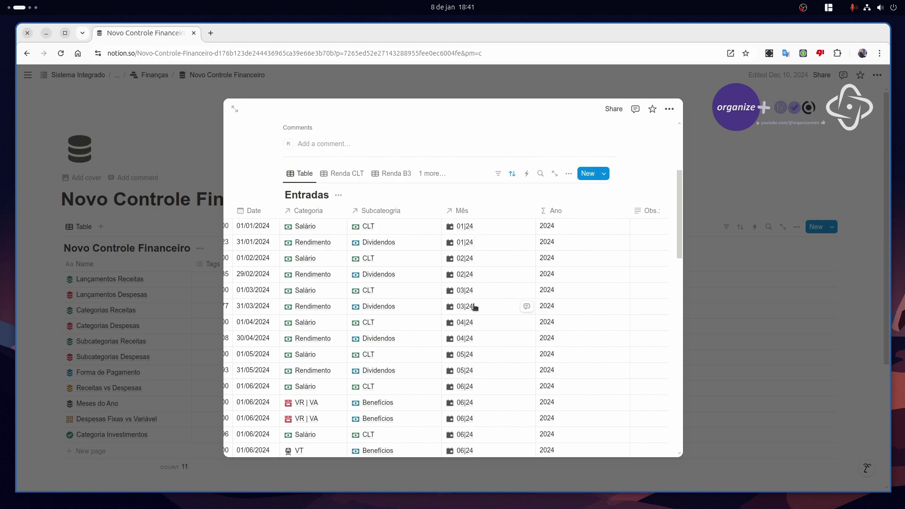
# Step: Go back to the Finanças window and close the January page
pyautogui.press('super')
pyautogui.scroll(1, 475, 327)
pyautogui.click(474, 328)
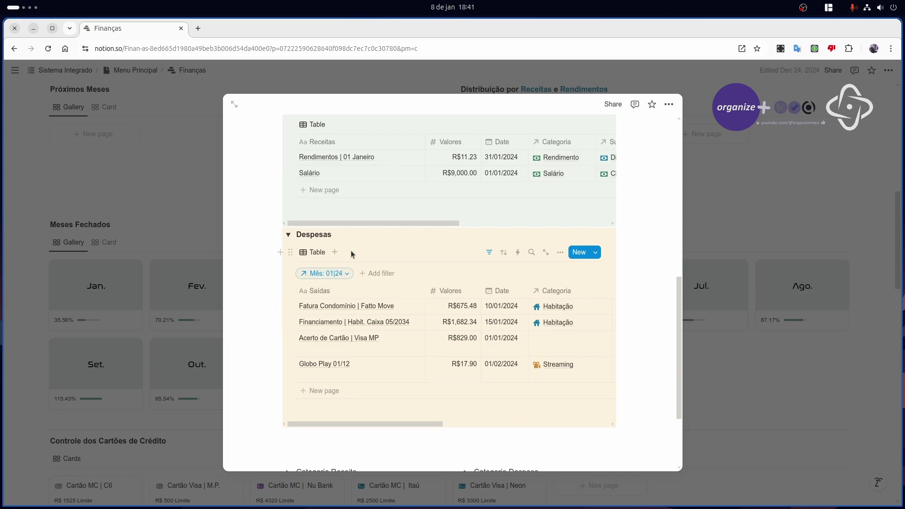
pyautogui.click(182, 182)
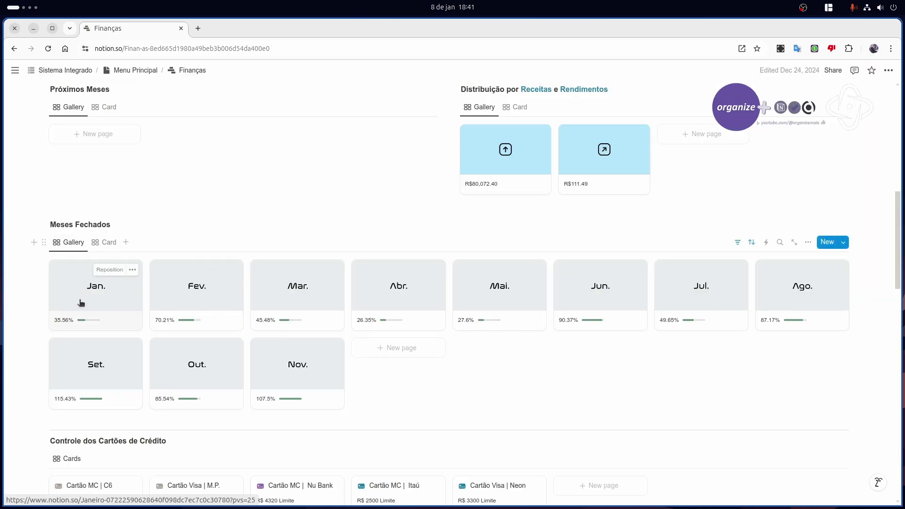
# Step: Reopen the Jan. page, widen the Form Pgto column of its Despesas table and close the page
pyautogui.click(80, 302)
pyautogui.scroll(-10, 535, 338)
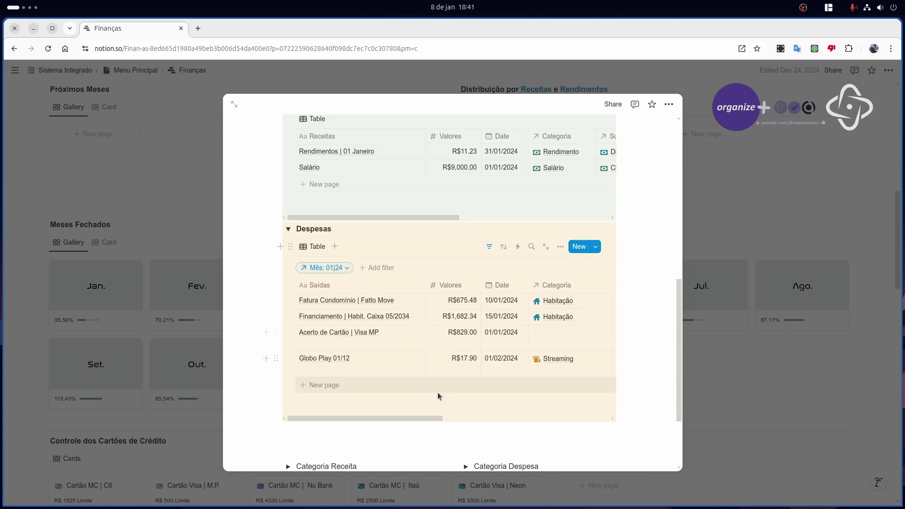
pyautogui.moveTo(391, 417); pyautogui.dragTo(505, 409)
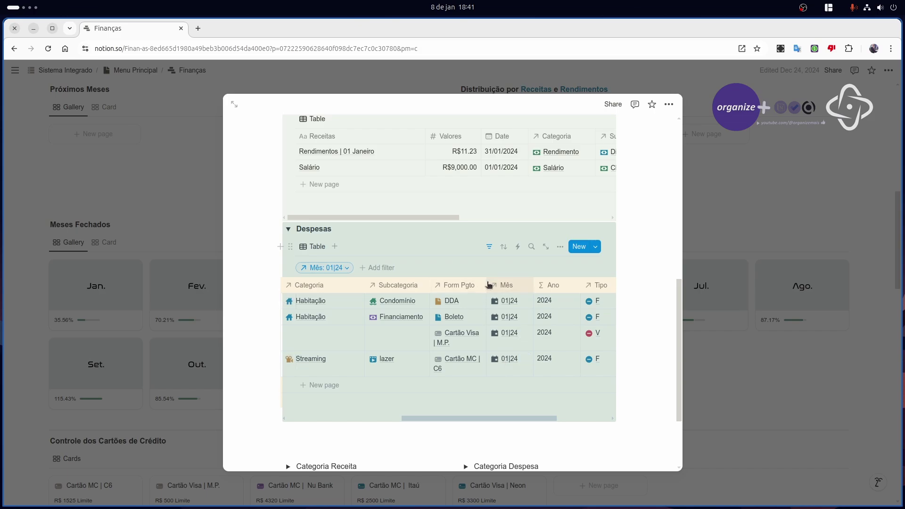
pyautogui.moveTo(486, 285); pyautogui.dragTo(511, 285)
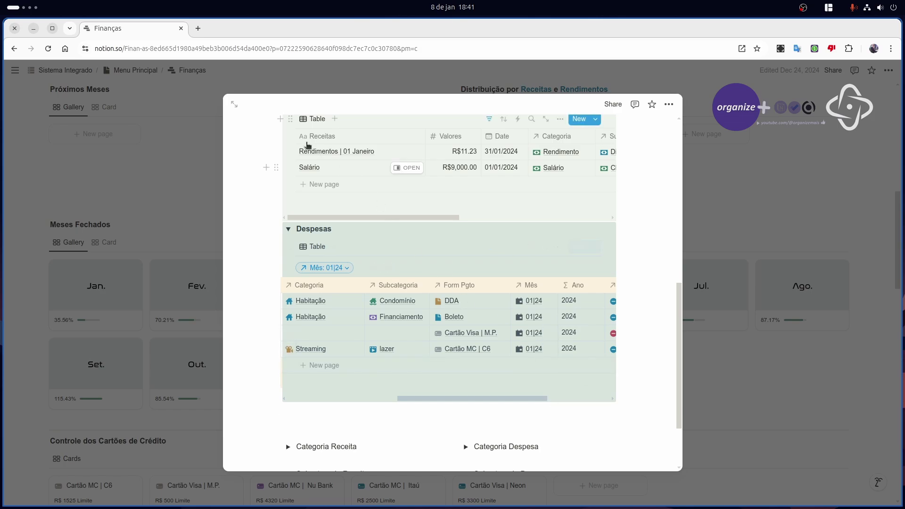
pyautogui.press('Escape')
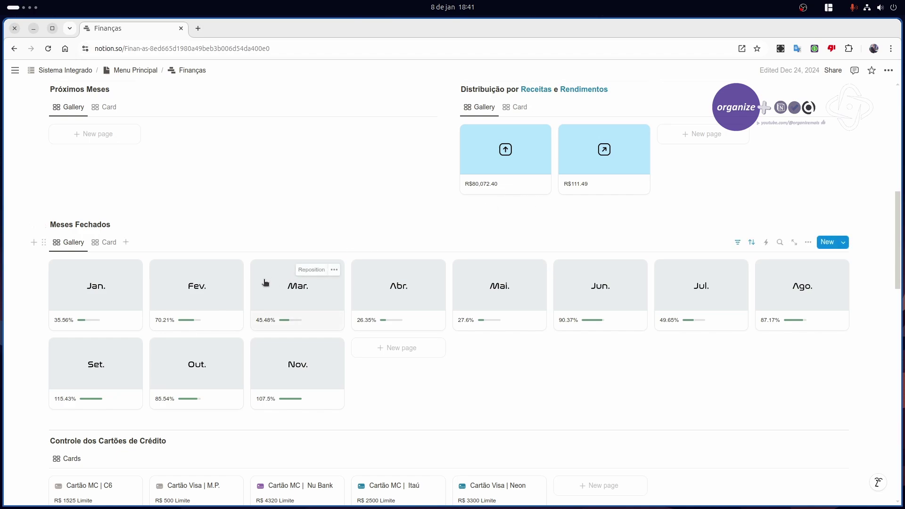
# Step: Open the Fev. page from Meses Fechados and view its properties and content
pyautogui.click(218, 298)
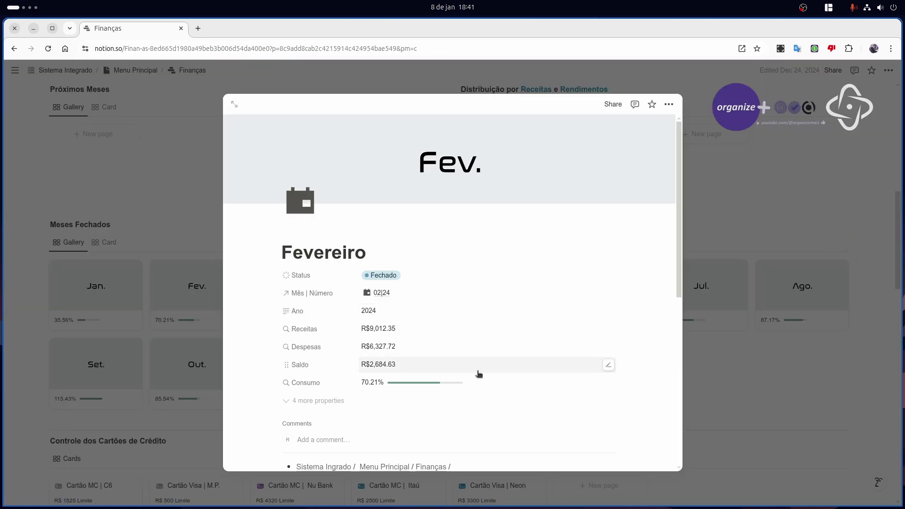
pyautogui.scroll(-5, 479, 374)
pyautogui.scroll(5, 478, 373)
# Step: Return to the Novo Controle Financeiro window and view the Mês column of Entradas again
pyautogui.press('super')
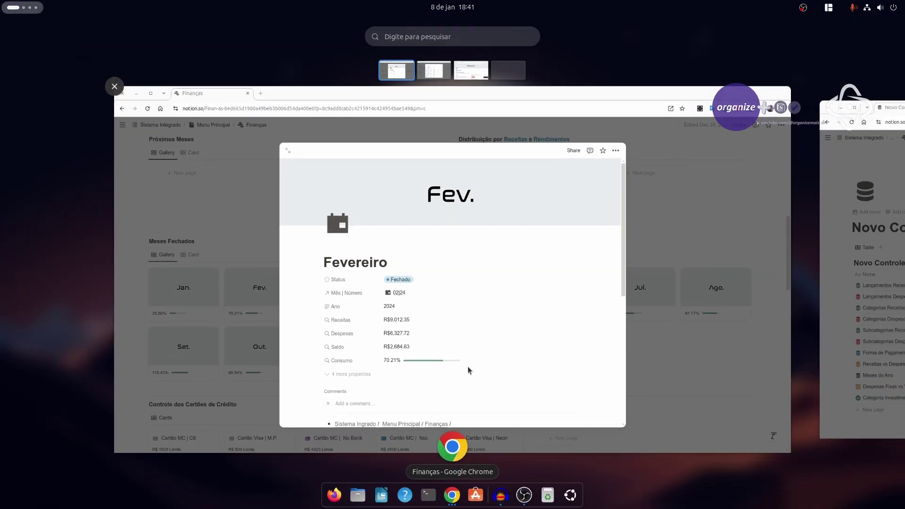
pyautogui.scroll(1, 467, 366)
pyautogui.click(467, 368)
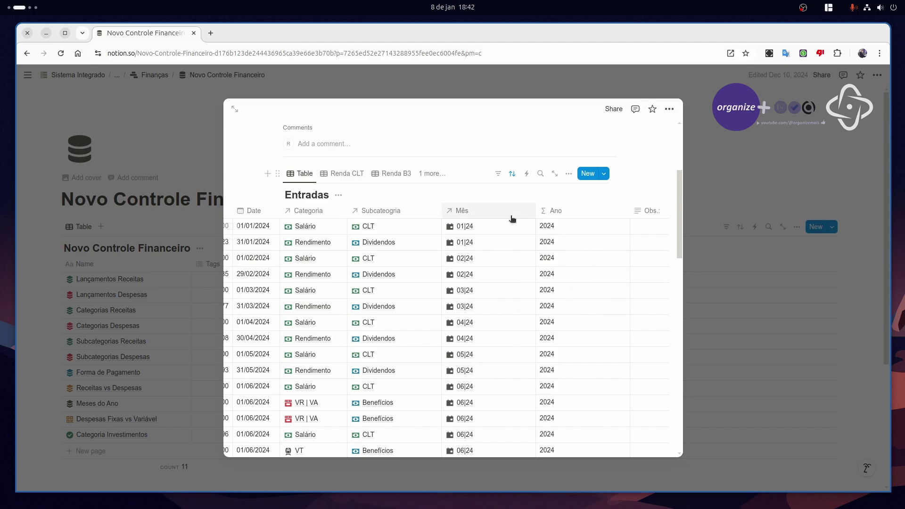
# Step: Examine the remaining rows and columns of the Entradas table, including the projected entries, and close the Lançamentos Receitas page
pyautogui.scroll(-15, 511, 259)
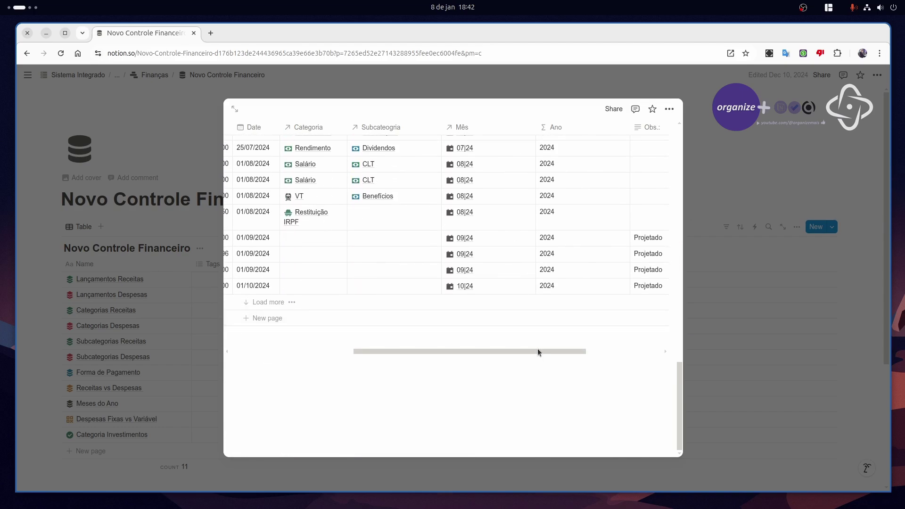
pyautogui.moveTo(537, 351); pyautogui.dragTo(600, 343)
pyautogui.scroll(15, 594, 303)
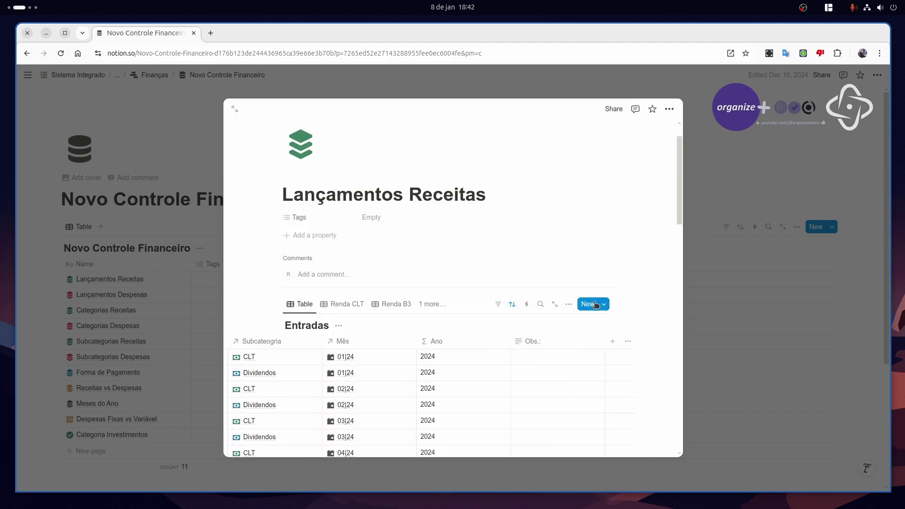
pyautogui.scroll(-15, 572, 349)
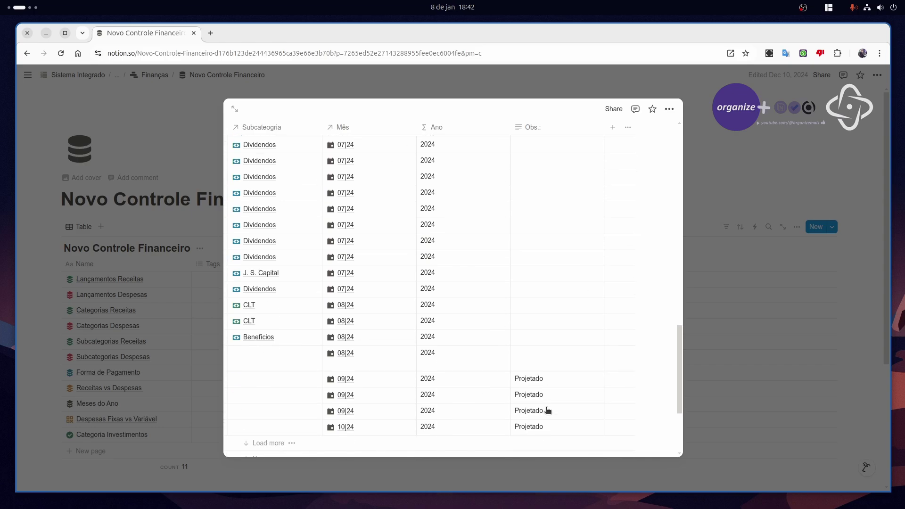
pyautogui.scroll(-3, 537, 424)
pyautogui.moveTo(515, 351); pyautogui.dragTo(408, 347)
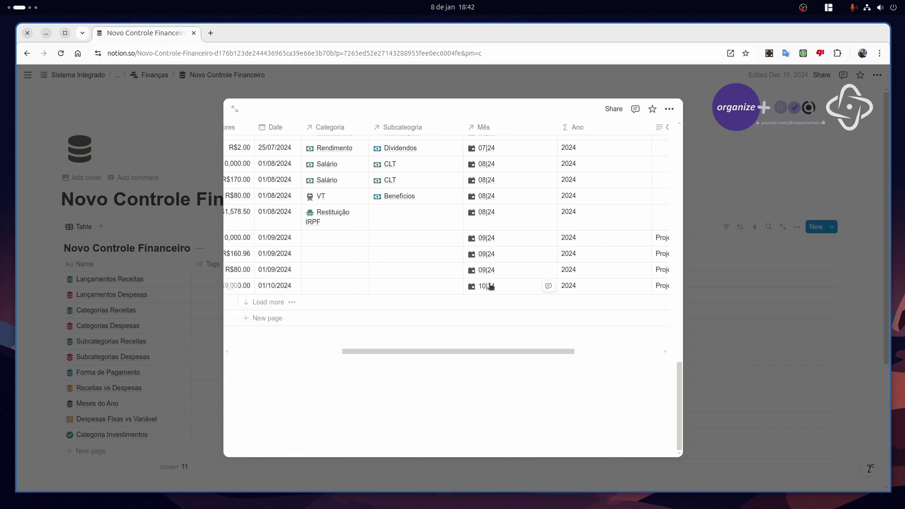
pyautogui.moveTo(492, 353); pyautogui.dragTo(336, 349)
pyautogui.scroll(10, 434, 311)
pyautogui.scroll(3, 433, 311)
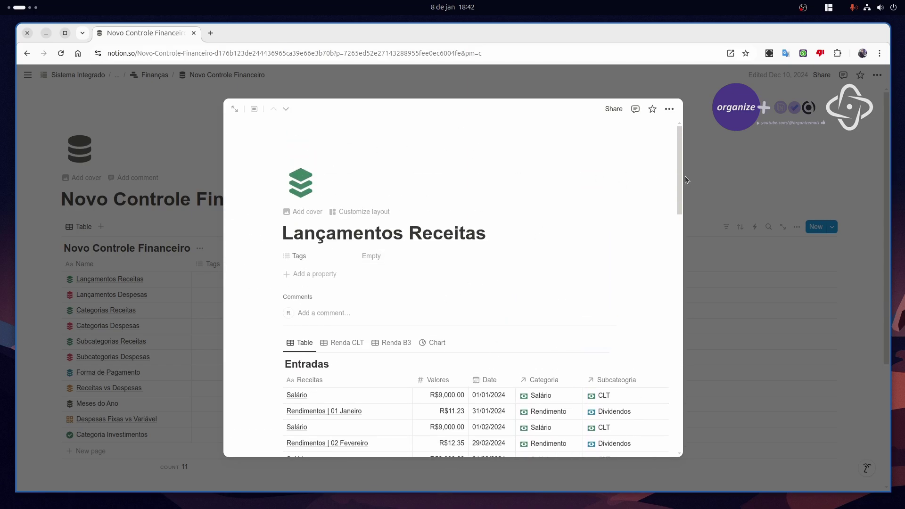
pyautogui.click(722, 154)
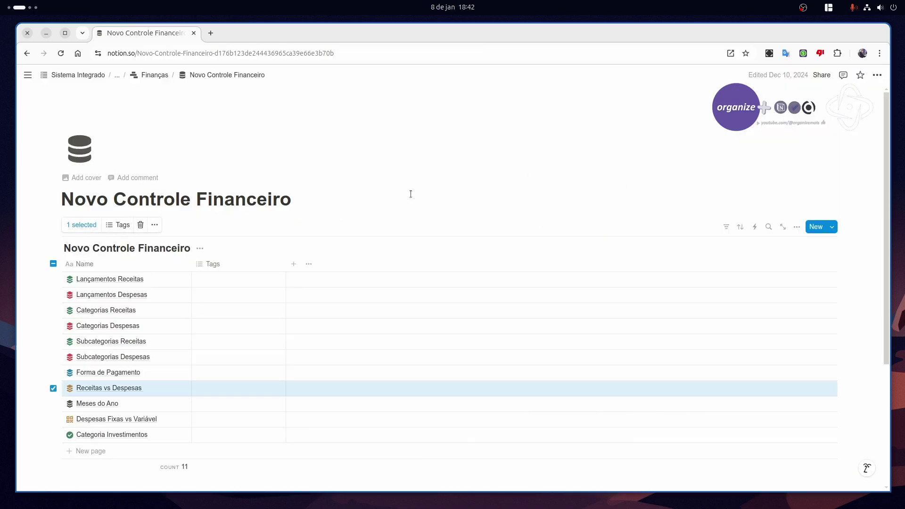
# Step: Open Lançamentos Despesas as a full page and view the columns of its Saídas# table
pyautogui.click(167, 294)
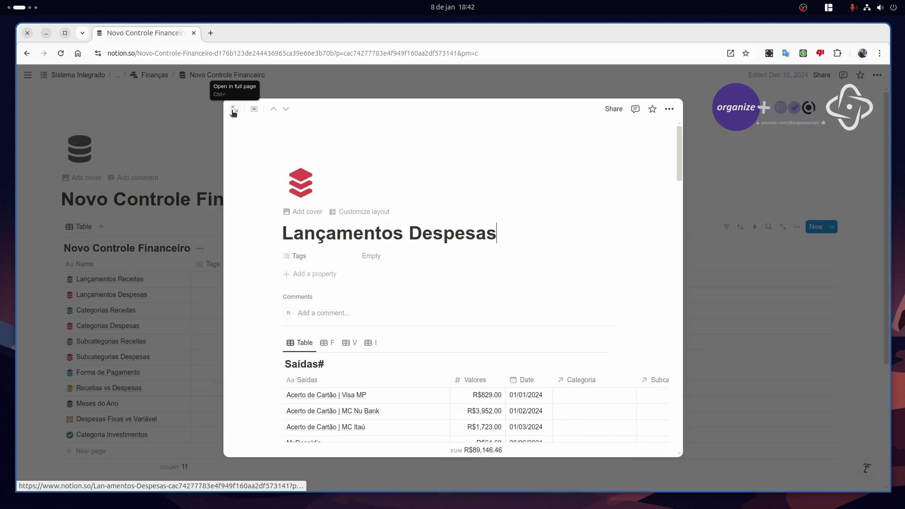
pyautogui.click(234, 110)
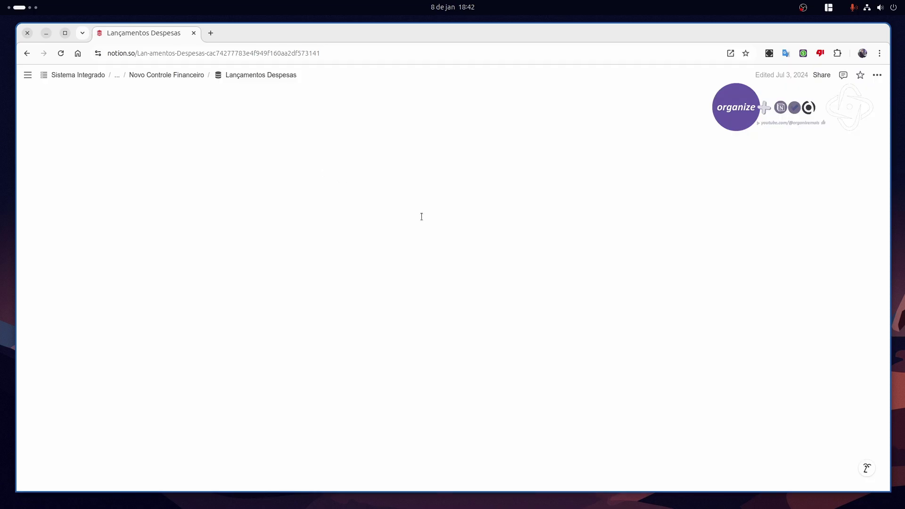
pyautogui.scroll(-3, 443, 231)
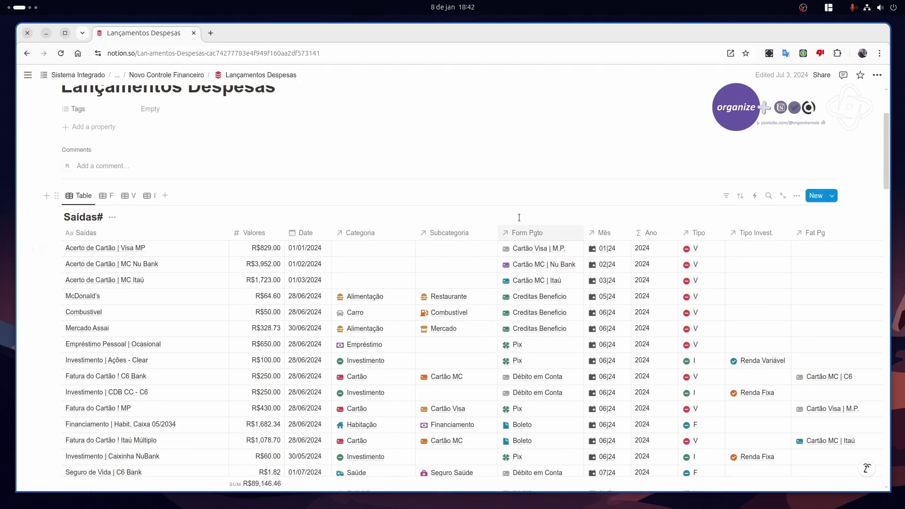
pyautogui.scroll(-3, 673, 276)
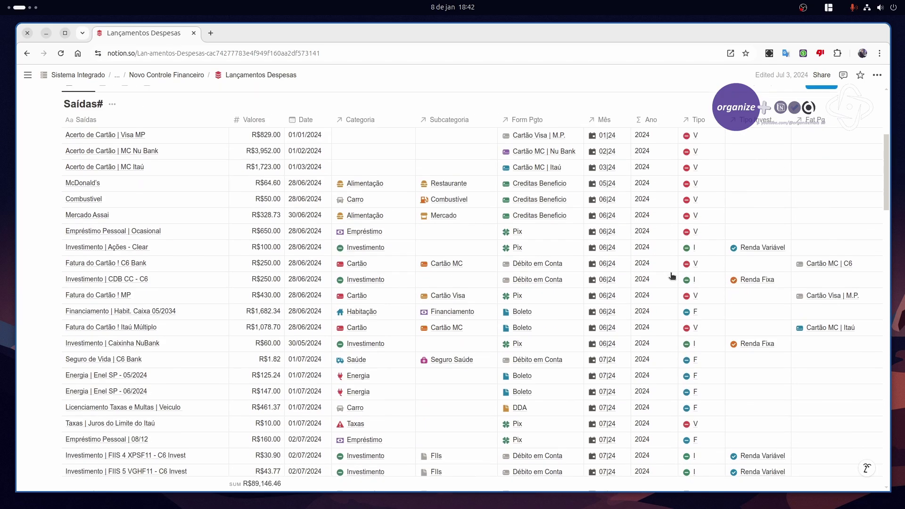
pyautogui.scroll(3, 672, 276)
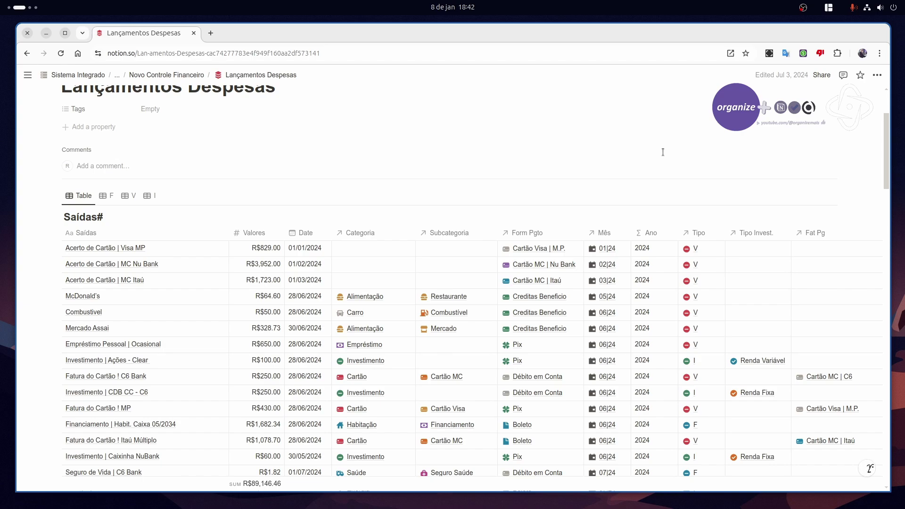
# Step: Look through the expense rows and their Mês relations in Saídas#, loading more rows at the end of the table
pyautogui.scroll(-4, 648, 202)
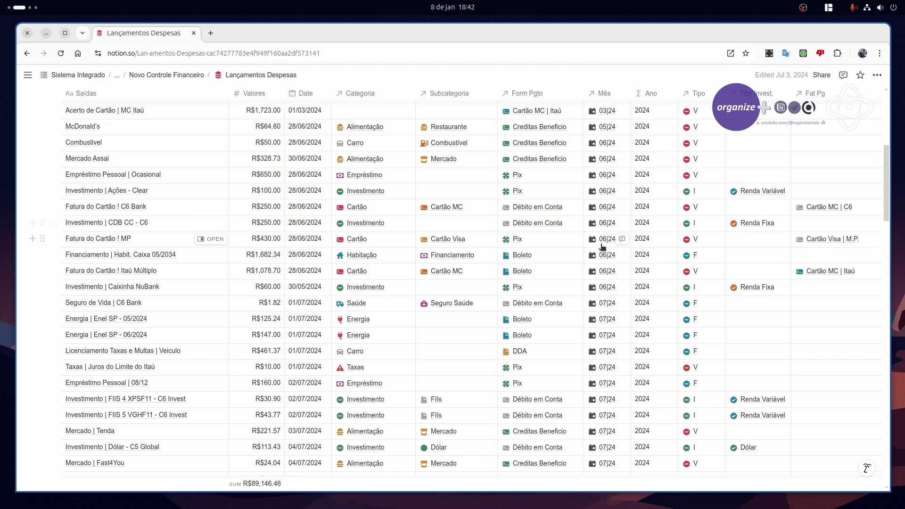
pyautogui.scroll(-20, 602, 246)
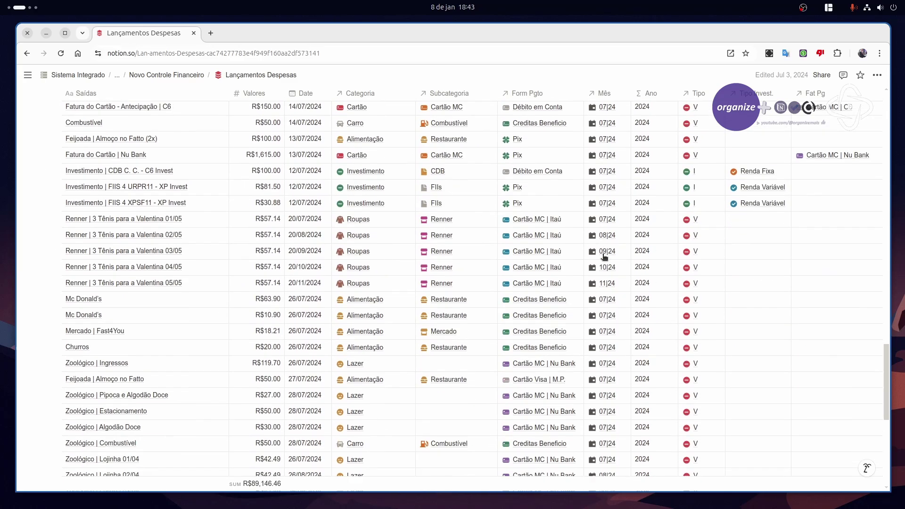
pyautogui.scroll(-7, 604, 257)
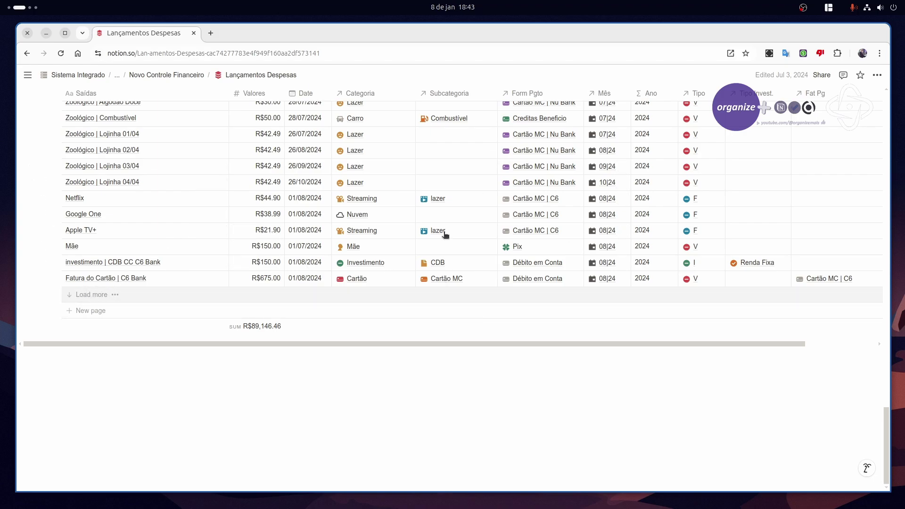
pyautogui.click(503, 288)
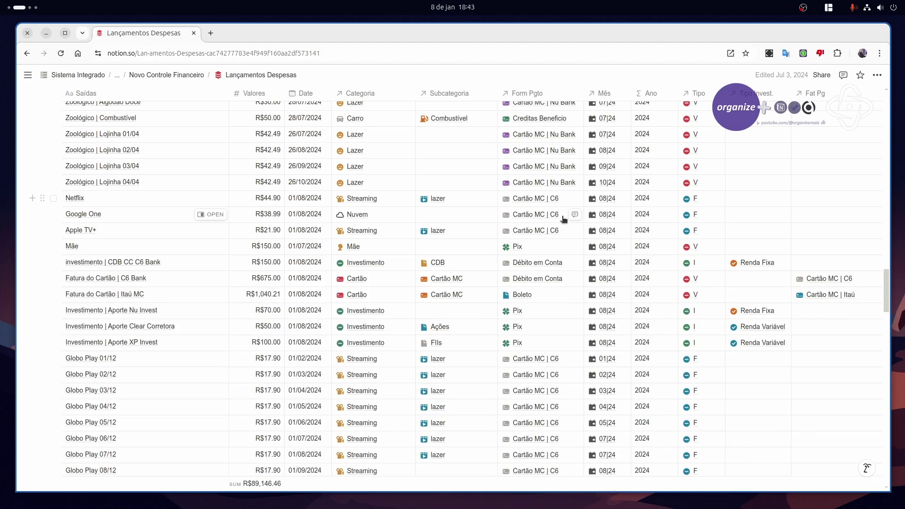
pyautogui.scroll(-15, 562, 224)
pyautogui.scroll(14, 561, 228)
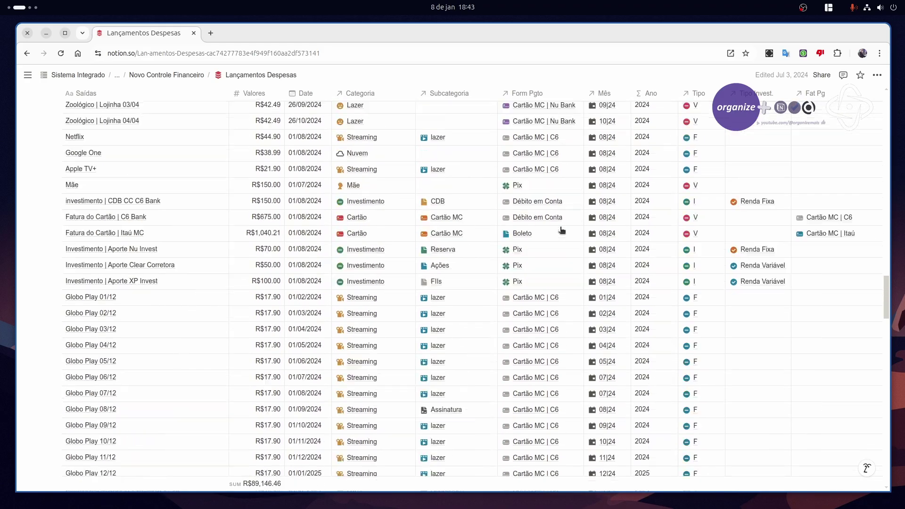
pyautogui.scroll(20, 562, 230)
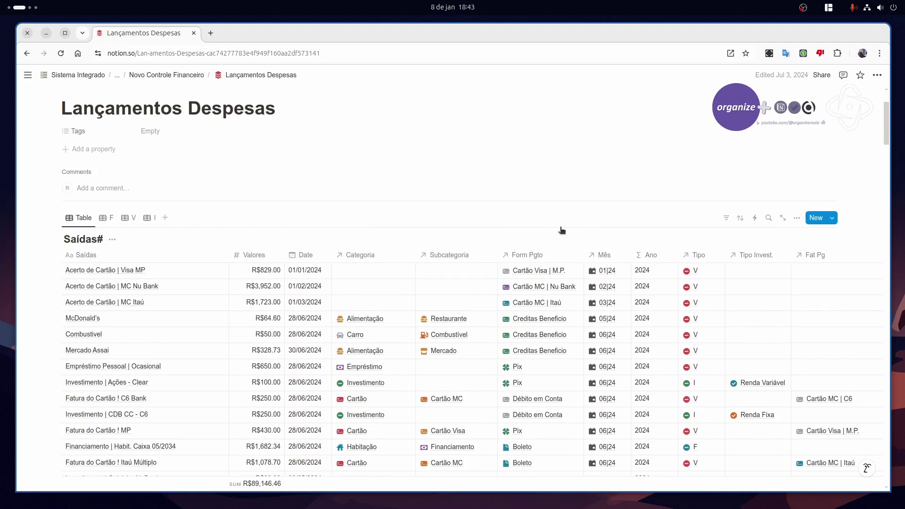
# Step: View the F, V and I views of the Saídas# table one after another
pyautogui.scroll(-3, 562, 230)
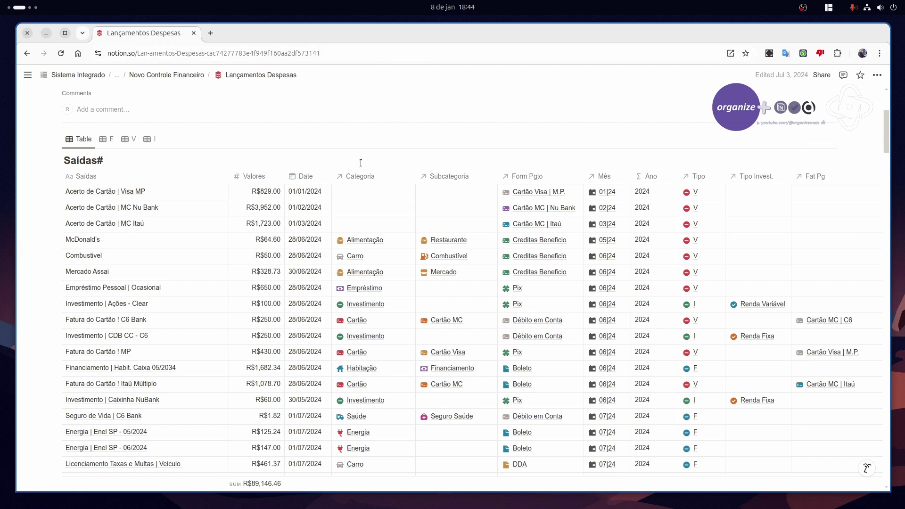
pyautogui.scroll(4, 373, 189)
pyautogui.scroll(-2, 383, 222)
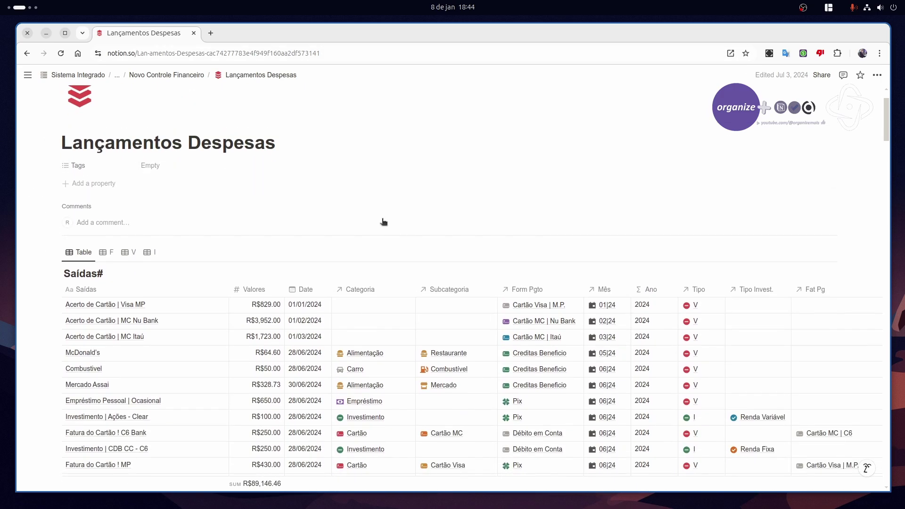
pyautogui.click(111, 255)
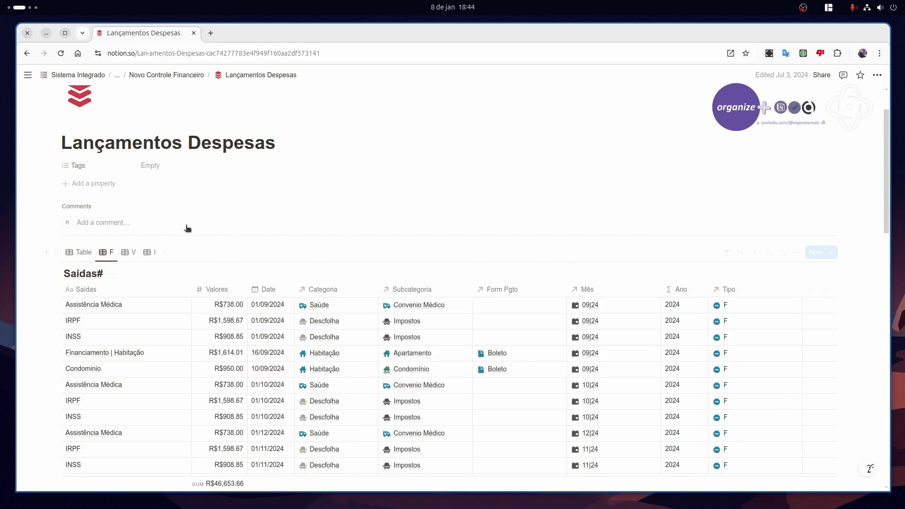
pyautogui.click(126, 253)
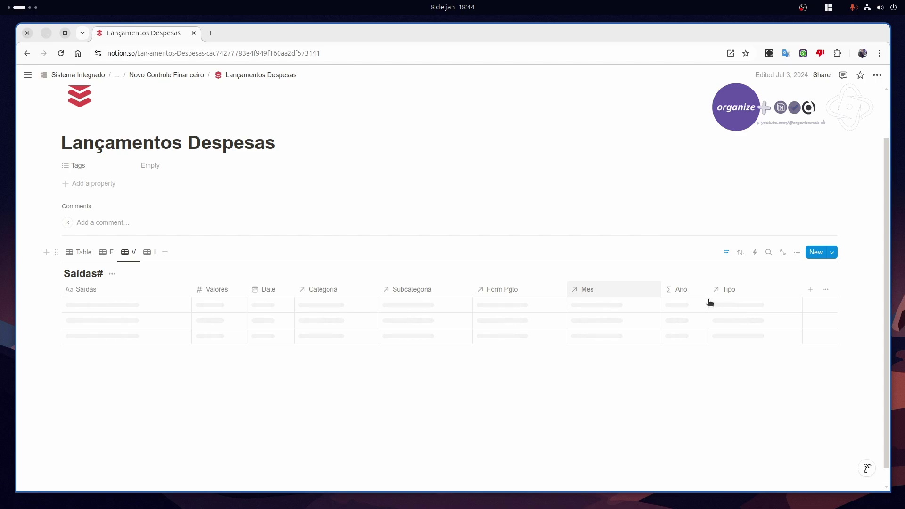
pyautogui.click(147, 253)
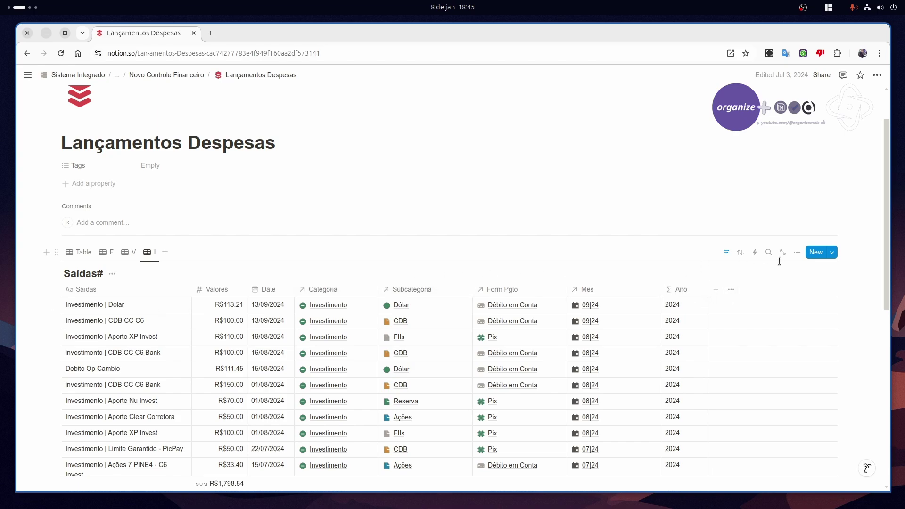
# Step: Show the hidden Tipo property in the I view of Saídas# and look over its entries
pyautogui.click(796, 252)
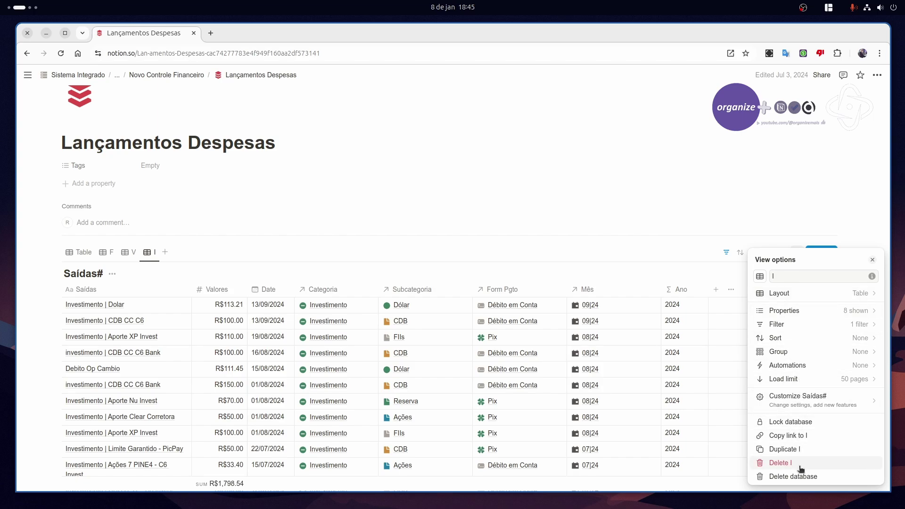
pyautogui.click(796, 310)
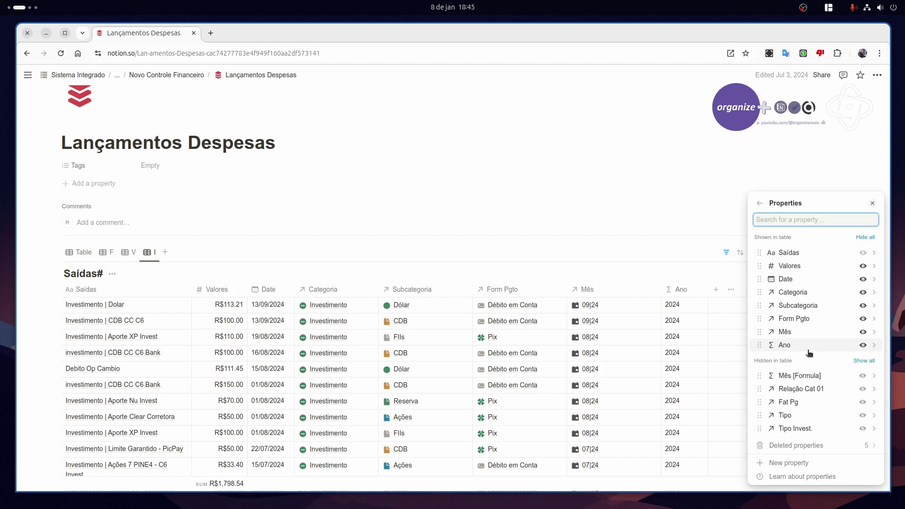
pyautogui.click(863, 418)
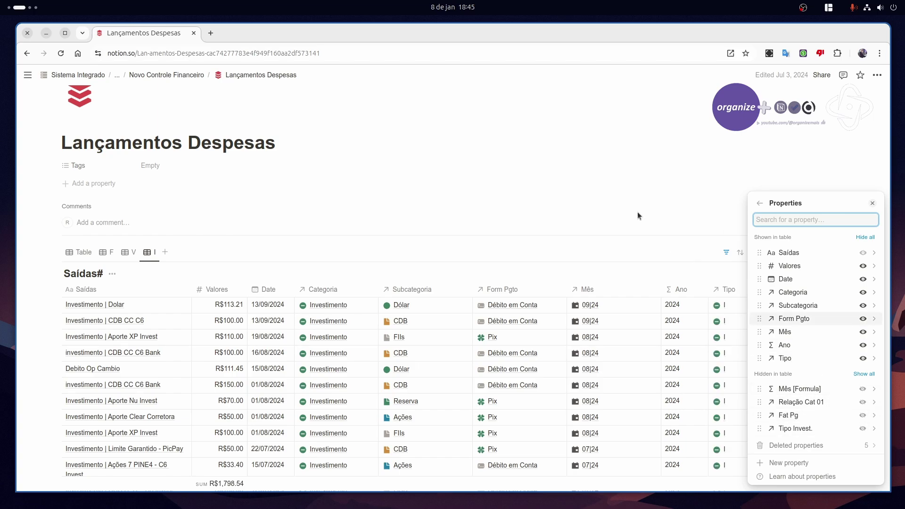
pyautogui.click(759, 203)
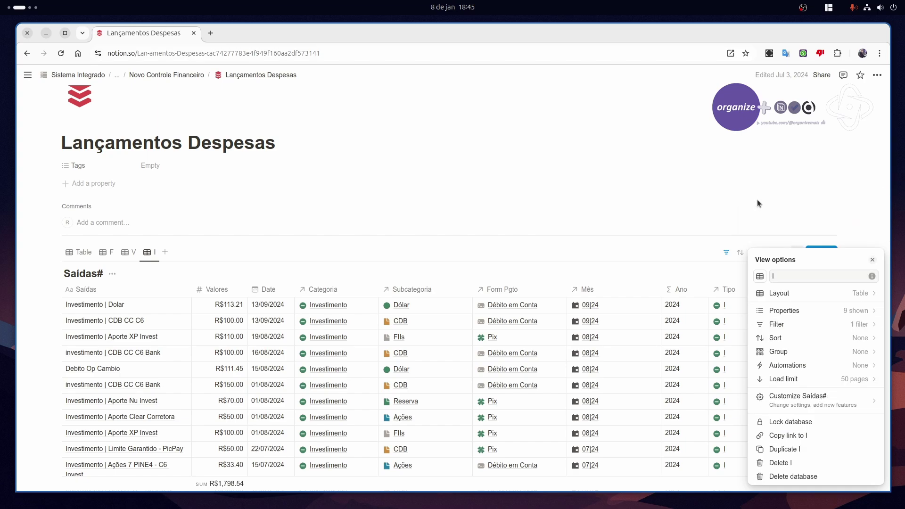
pyautogui.click(650, 230)
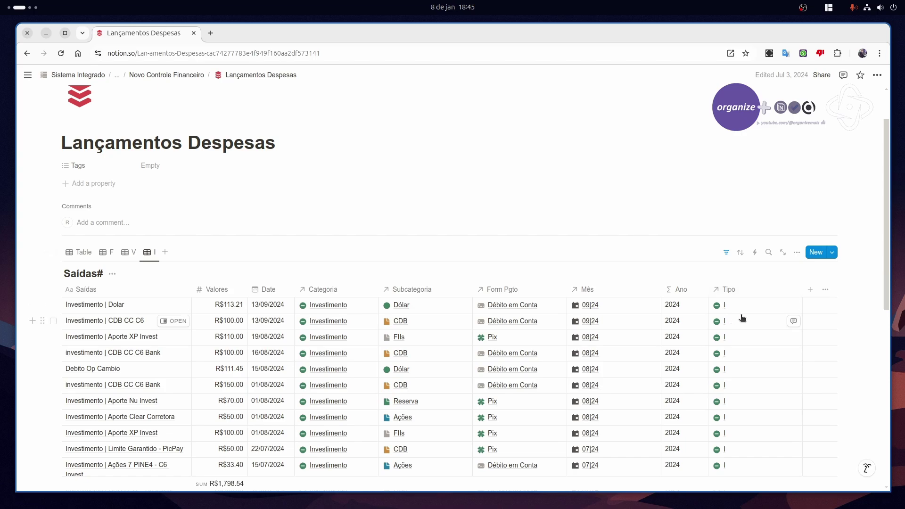
pyautogui.scroll(-5, 743, 318)
pyautogui.scroll(6, 729, 363)
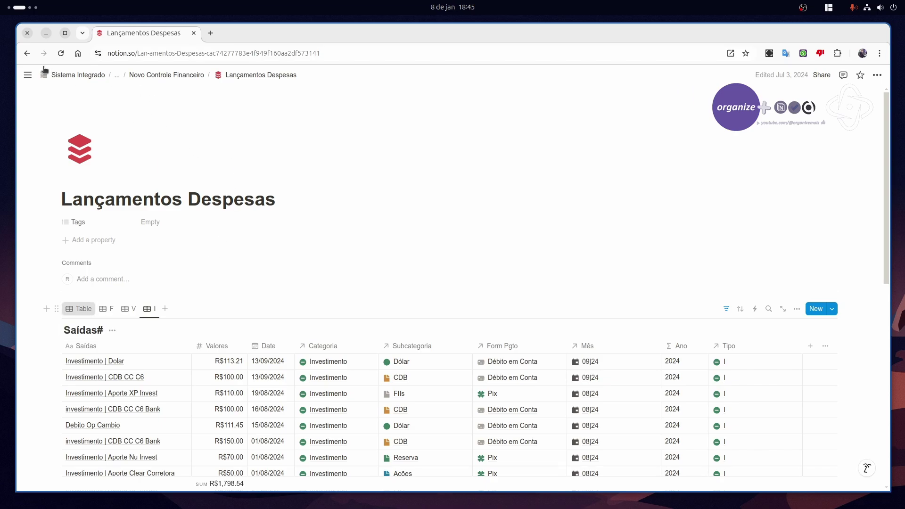
# Step: Return to the Novo Controle Financeiro page, open Categorias Receitas and view its NCF CAT REC table
pyautogui.click(28, 55)
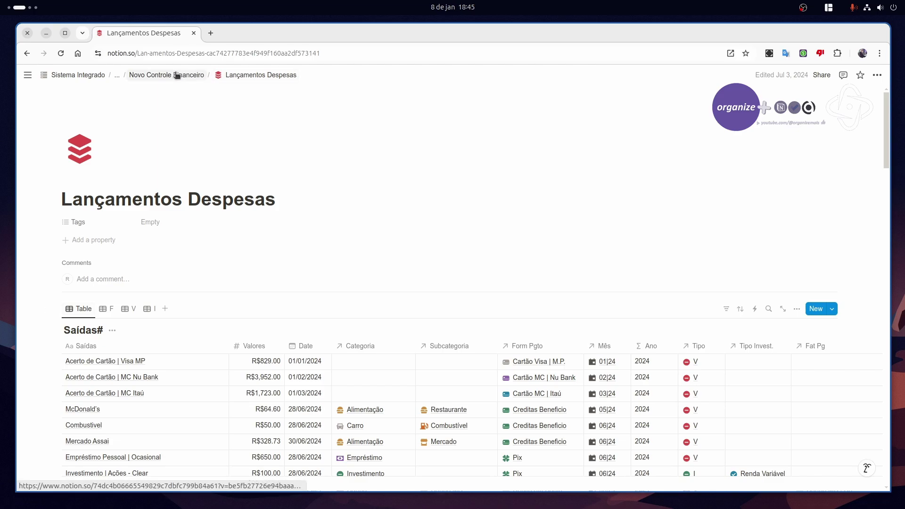
pyautogui.click(152, 79)
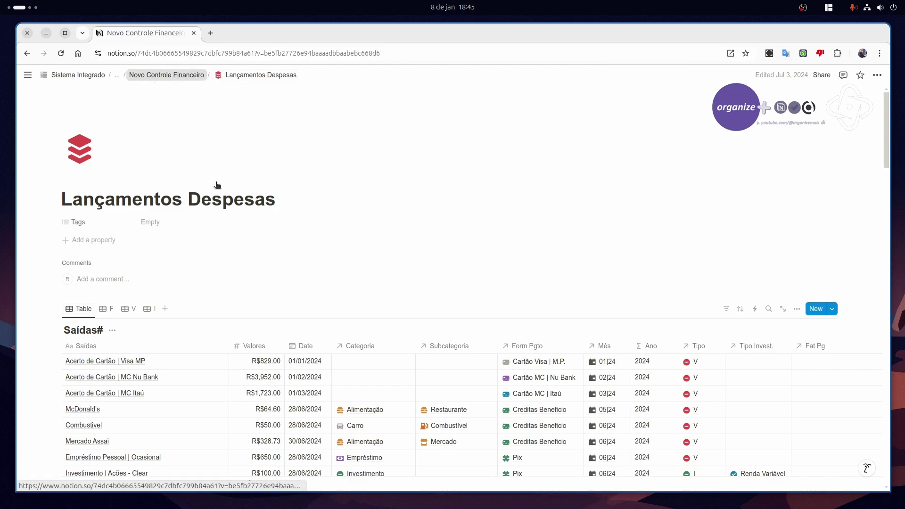
pyautogui.click(181, 75)
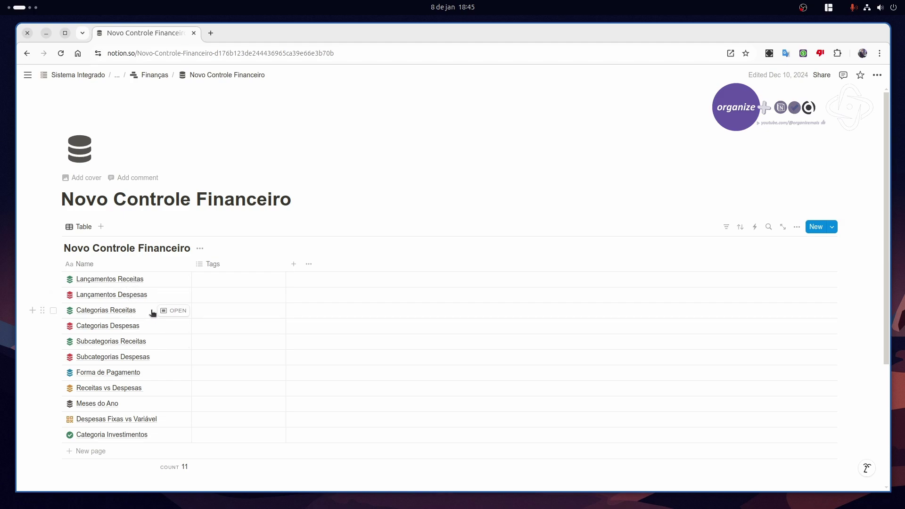
pyautogui.click(174, 310)
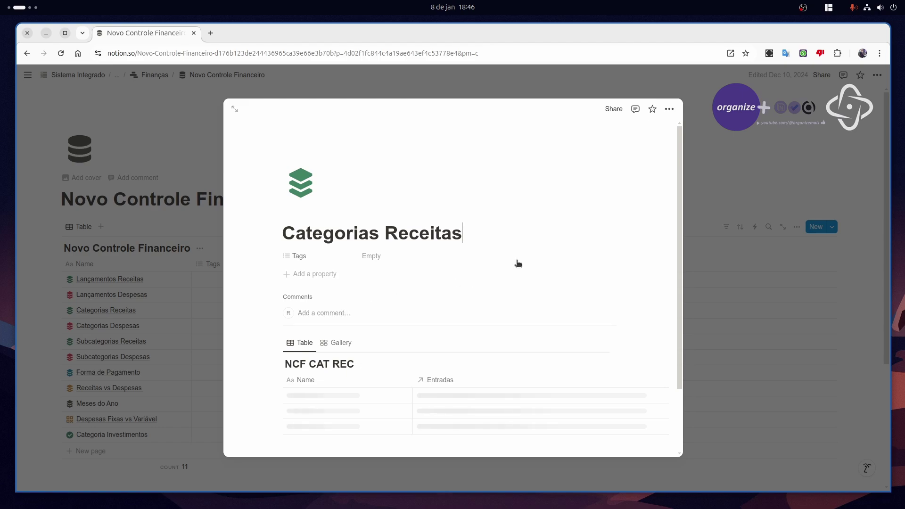
pyautogui.scroll(-2, 470, 272)
pyautogui.scroll(-2, 470, 270)
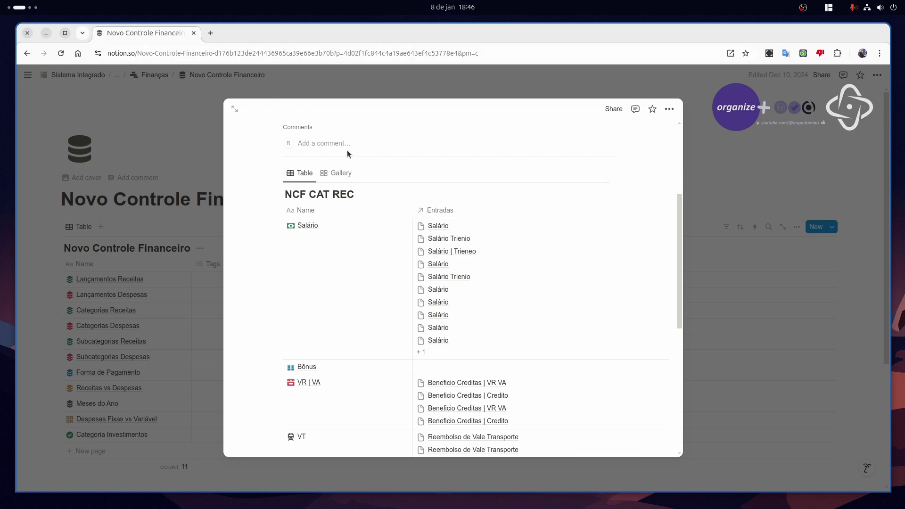
# Step: Switch to the Finanças window, open the source Saídas# database from Fevereiro's Despesas section and return to the month page
pyautogui.press('super')
pyautogui.click(424, 216)
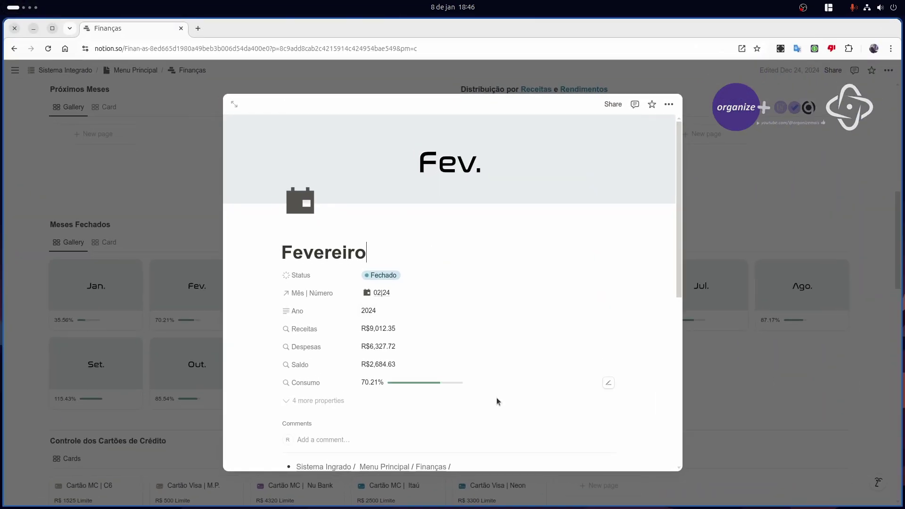
pyautogui.scroll(-5, 472, 396)
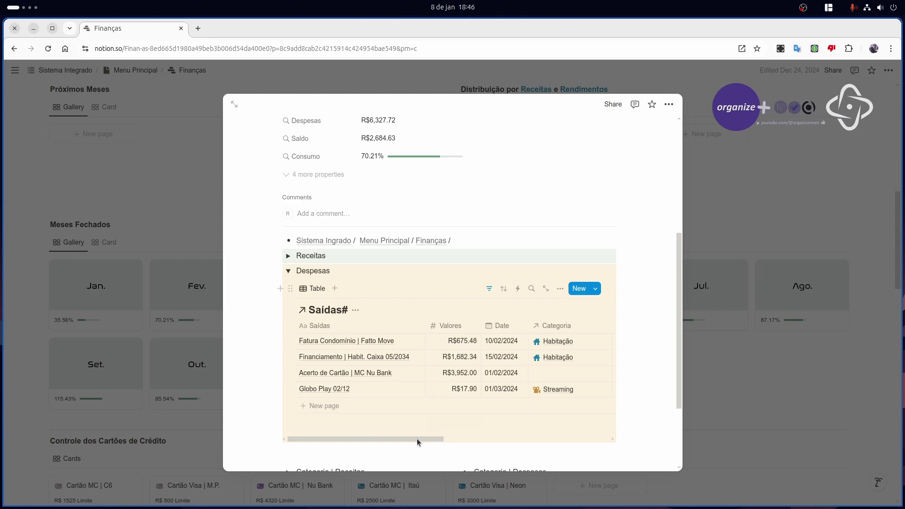
pyautogui.moveTo(417, 438)
pyautogui.mouseDown()
pyautogui.moveTo(477, 423)
pyautogui.moveTo(418, 426)
pyautogui.mouseUp()
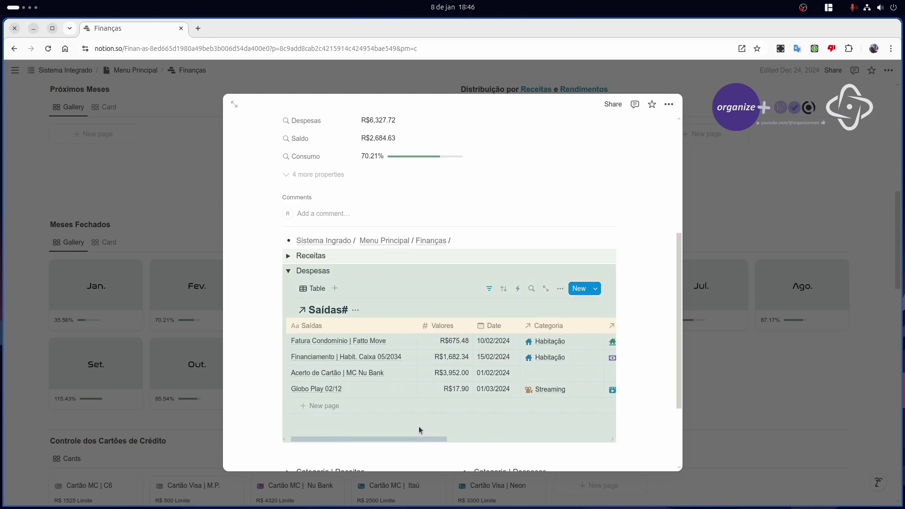
pyautogui.click(304, 312)
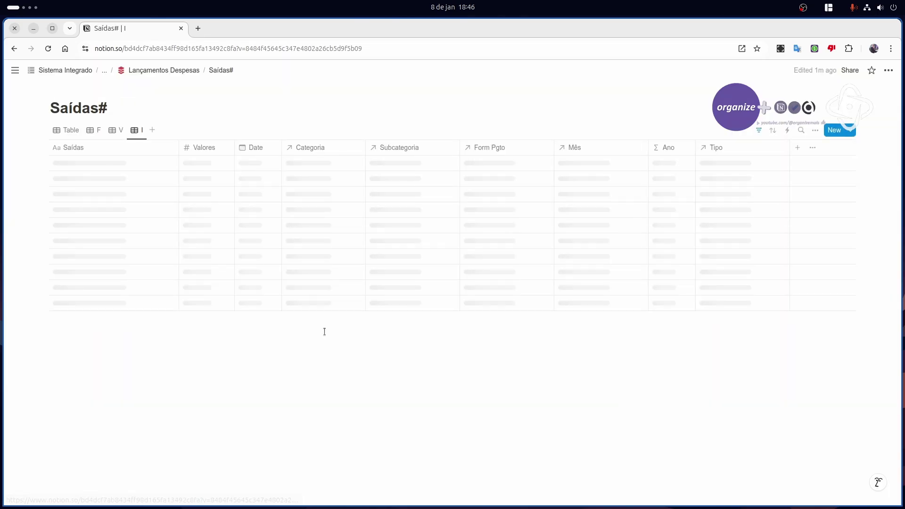
pyautogui.click(15, 48)
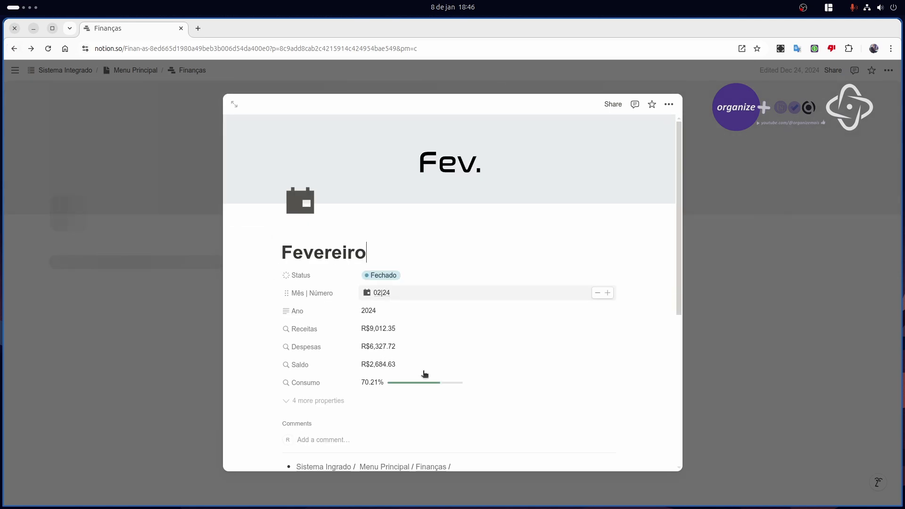
# Step: Expand the Receitas section of the Fevereiro page and view the Categoria and Subcategoria columns of its Entradas table
pyautogui.scroll(-2, 425, 373)
pyautogui.click(288, 368)
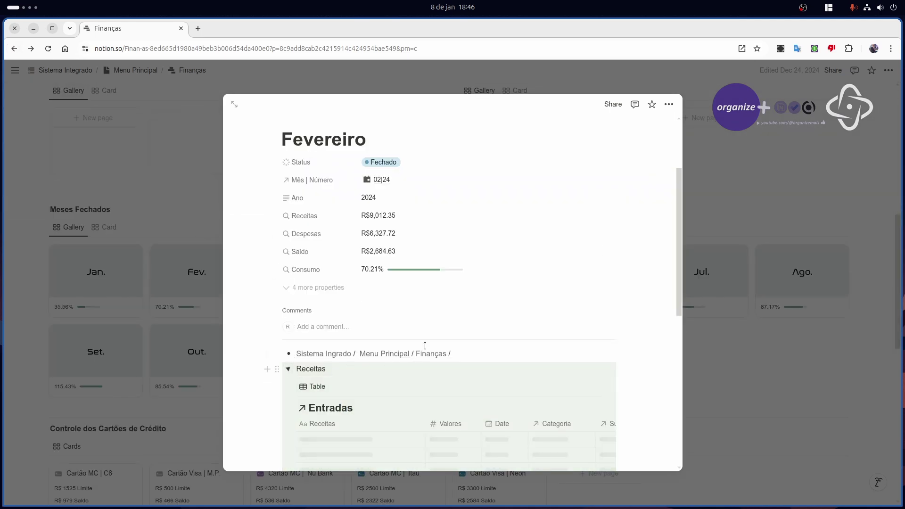
pyautogui.scroll(-3, 425, 345)
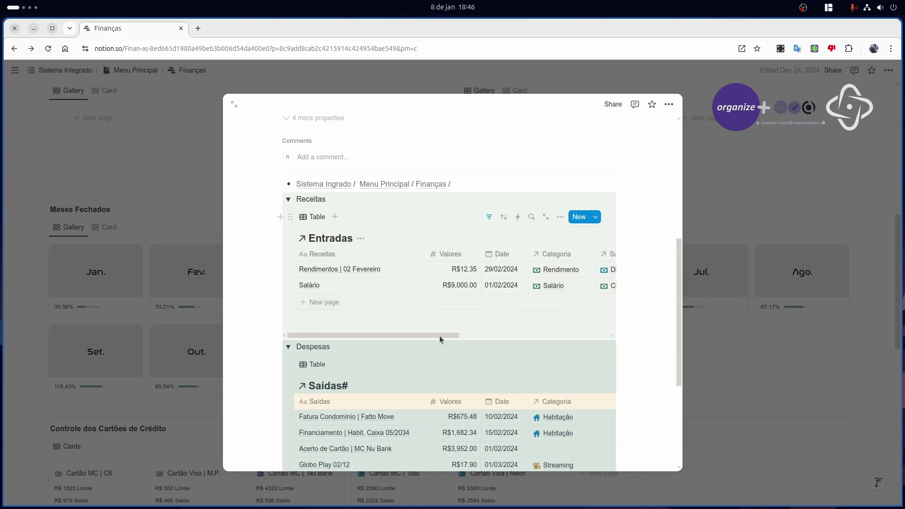
pyautogui.moveTo(433, 335); pyautogui.dragTo(471, 335)
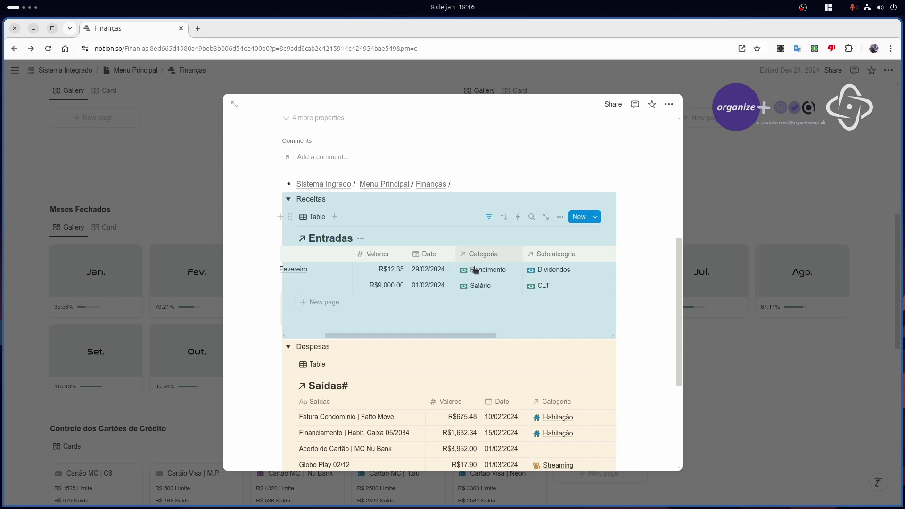
# Step: Switch back to the Novo Controle Financeiro window and look through the categories and their Entradas relations in NCF CAT REC
pyautogui.press('super')
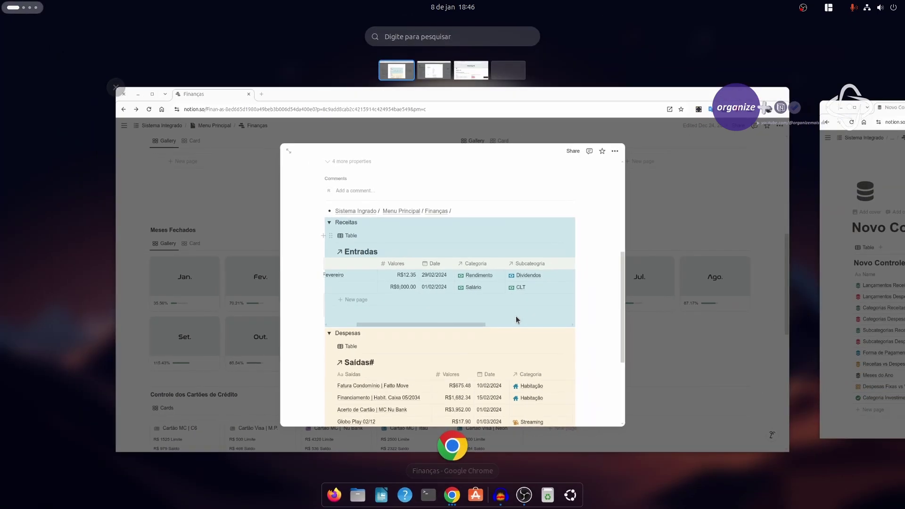
pyautogui.scroll(-1, 515, 316)
pyautogui.click(516, 316)
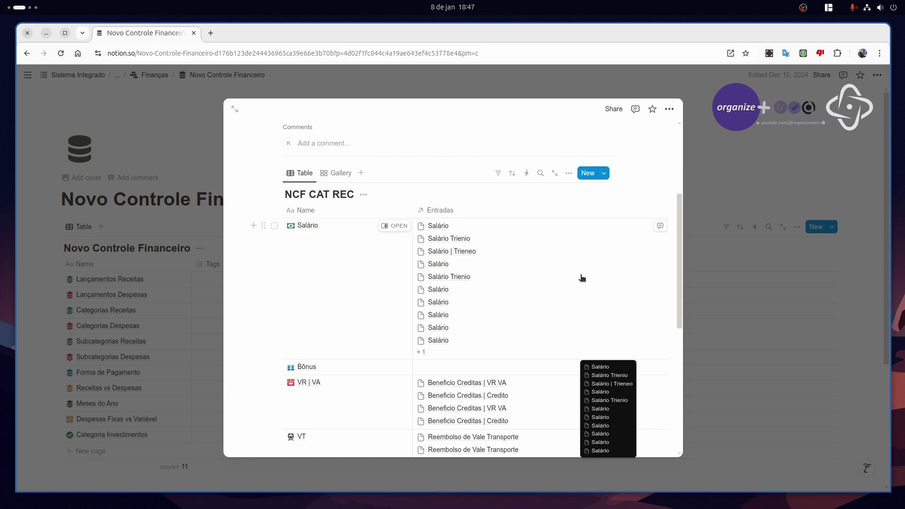
pyautogui.scroll(-6, 527, 273)
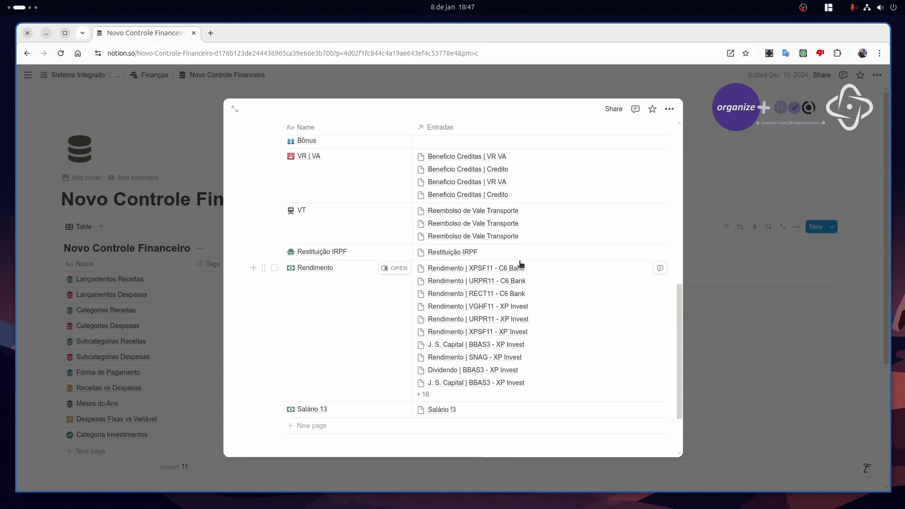
# Step: Examine the Valor column for each income category in NCF CAT REC and close the Categorias Receitas page
pyautogui.moveTo(349, 383); pyautogui.dragTo(559, 379)
pyautogui.scroll(5, 583, 319)
pyautogui.scroll(5, 583, 319)
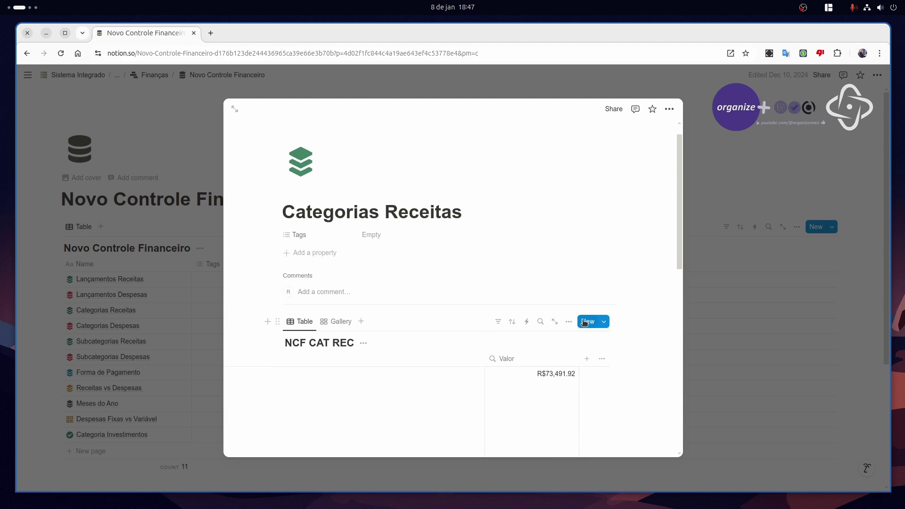
pyautogui.scroll(-2, 578, 351)
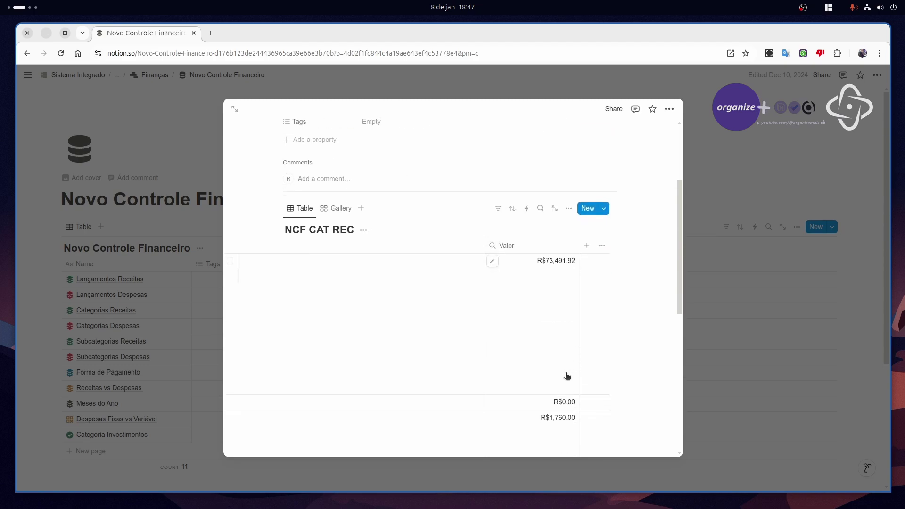
pyautogui.scroll(-1, 542, 406)
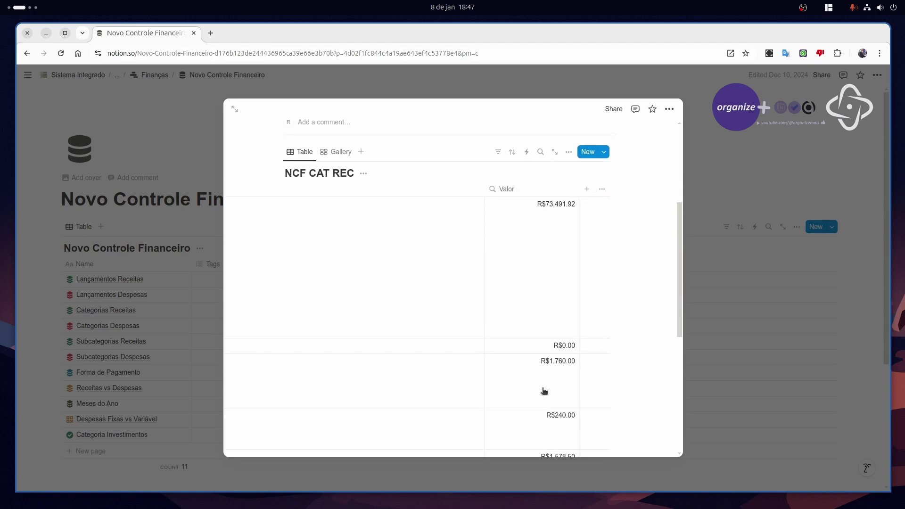
pyautogui.scroll(3, 542, 380)
pyautogui.scroll(-3, 542, 380)
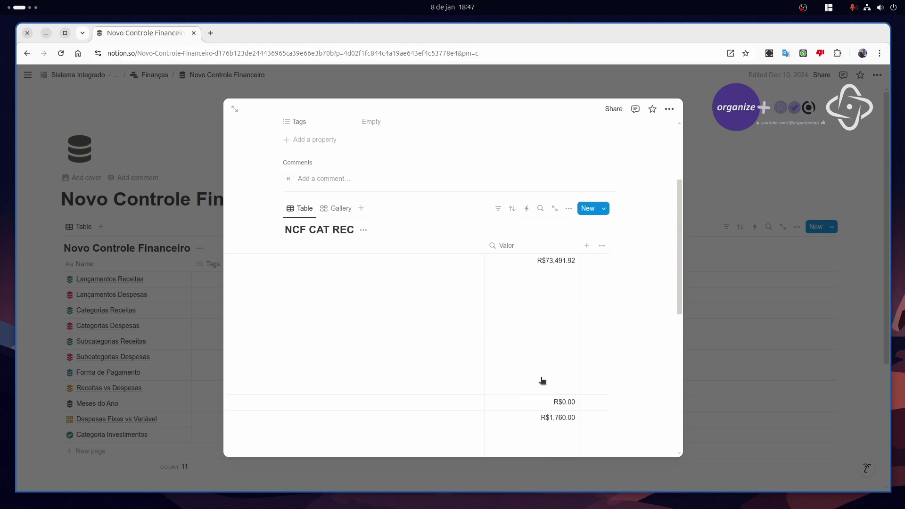
pyautogui.click(745, 361)
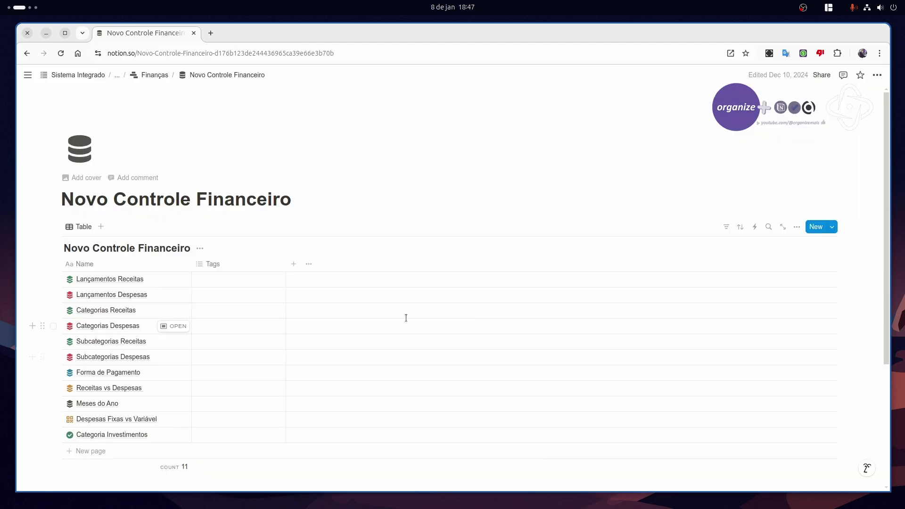
# Step: Open Lançamentos Despesas, look over the investment entries in the I view of Saídas# and close the page
pyautogui.click(178, 295)
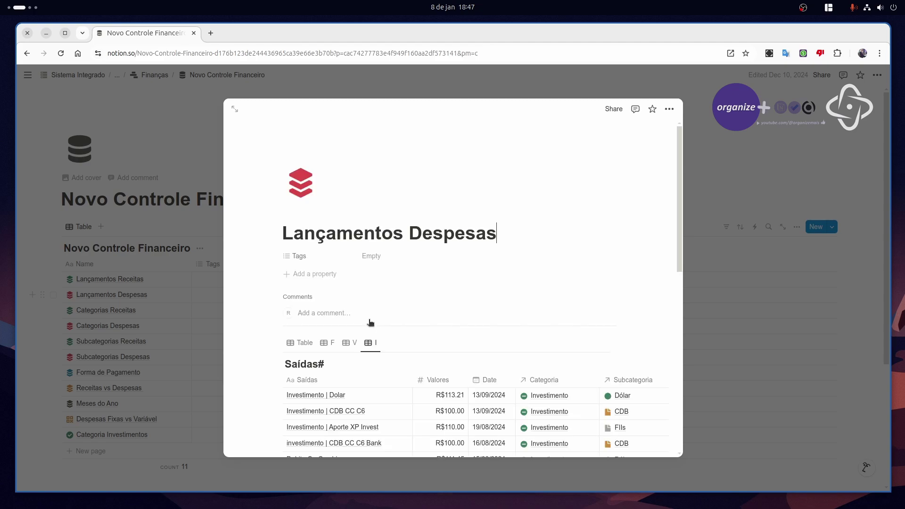
pyautogui.scroll(-3, 493, 377)
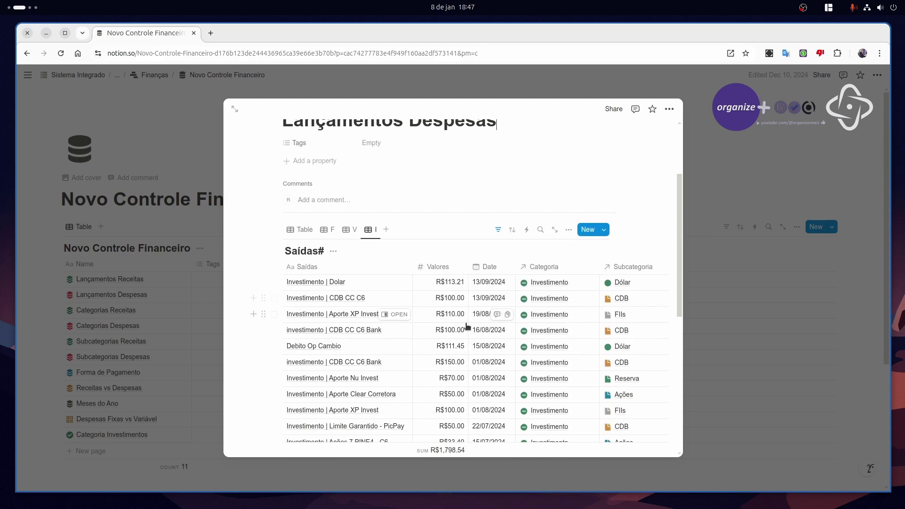
pyautogui.scroll(-2, 455, 345)
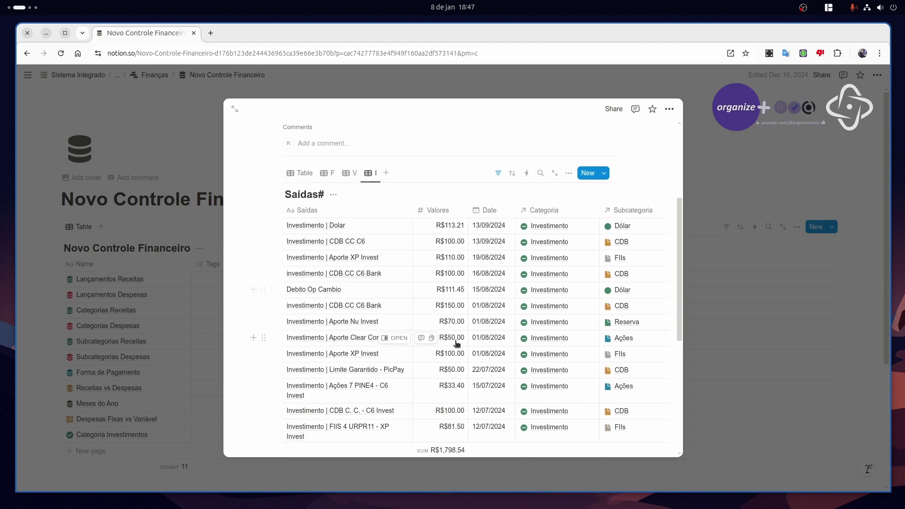
pyautogui.click(714, 295)
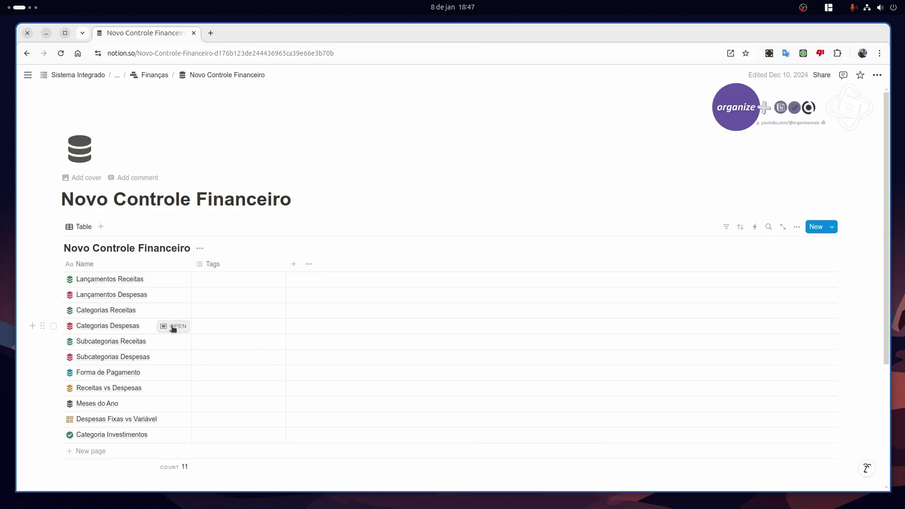
# Step: Open Categorias Despesas and look through all categories and their Saídas relations in the NCF CAT DESP table
pyautogui.click(174, 326)
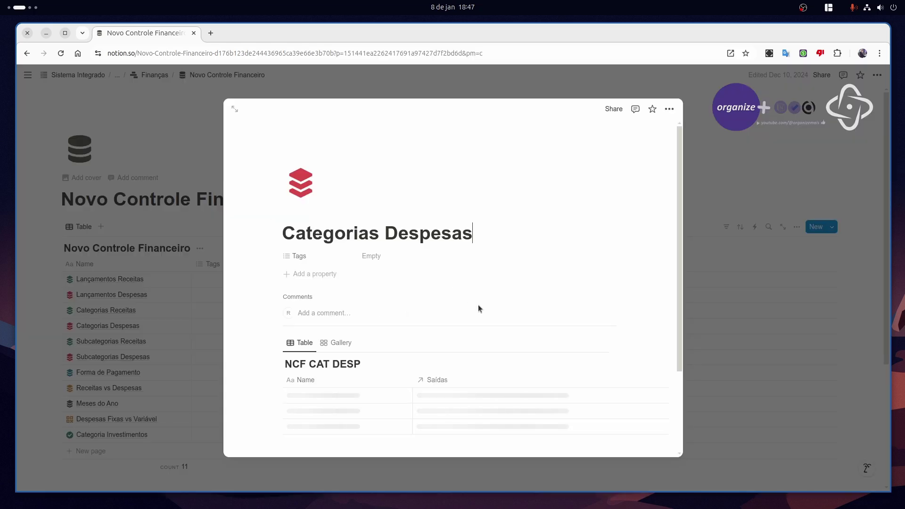
pyautogui.scroll(-3, 485, 329)
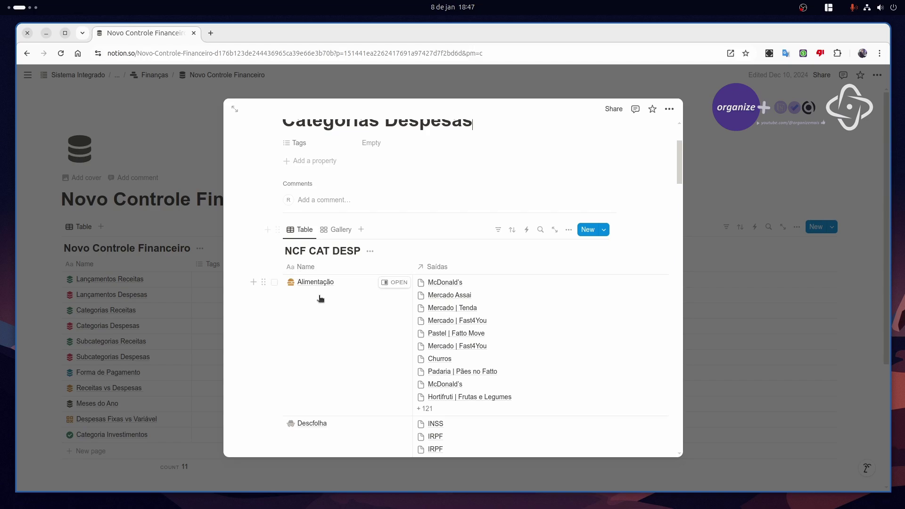
pyautogui.scroll(-3, 320, 314)
pyautogui.scroll(-1, 323, 317)
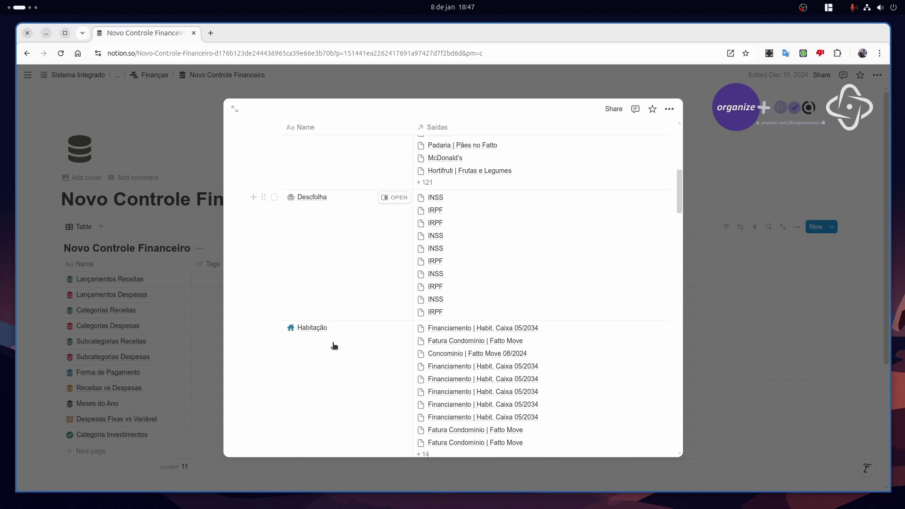
pyautogui.scroll(-3, 334, 377)
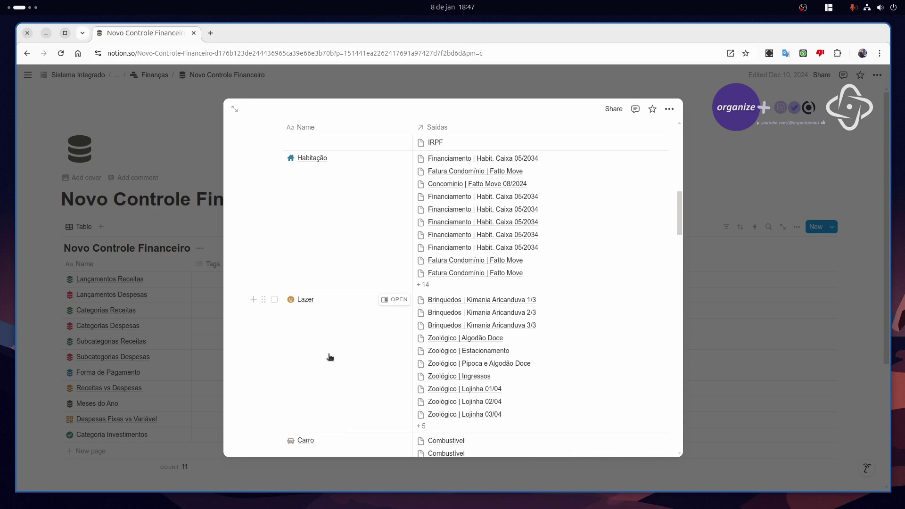
pyautogui.scroll(-15, 481, 415)
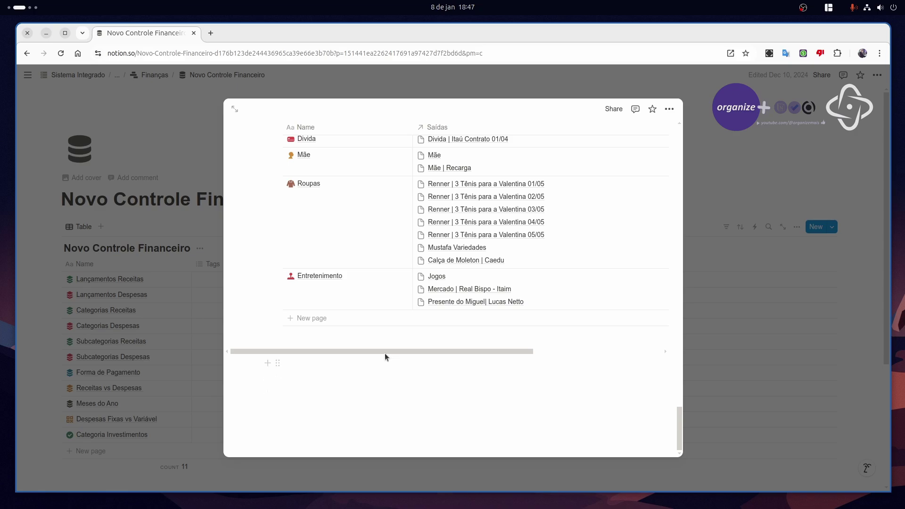
# Step: Examine the Valor column for the expense categories in NCF CAT DESP and close the Categorias Despesas page
pyautogui.moveTo(384, 352); pyautogui.dragTo(575, 351)
pyautogui.scroll(6, 560, 307)
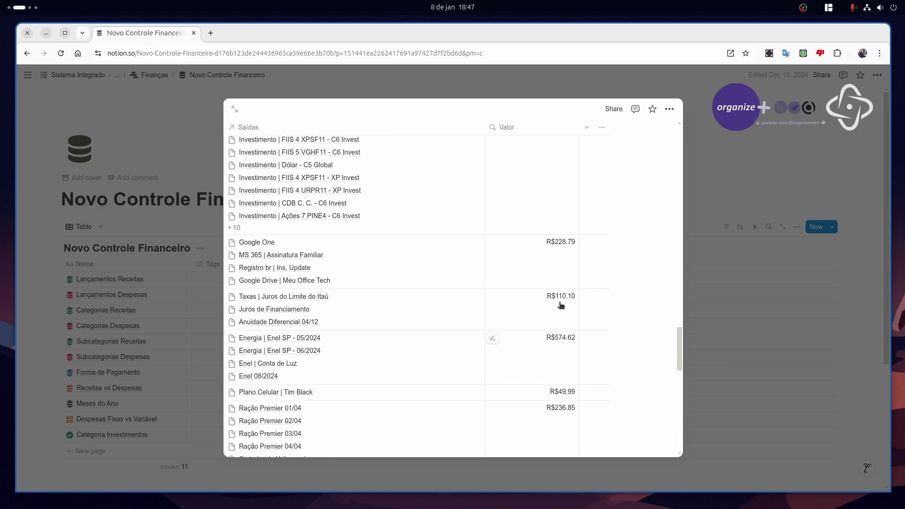
pyautogui.scroll(15, 561, 306)
pyautogui.scroll(-2, 549, 335)
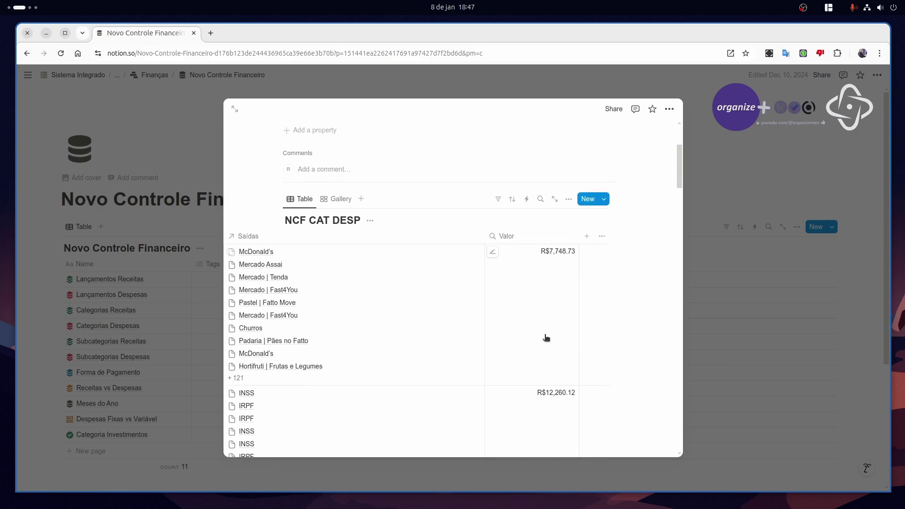
pyautogui.click(729, 190)
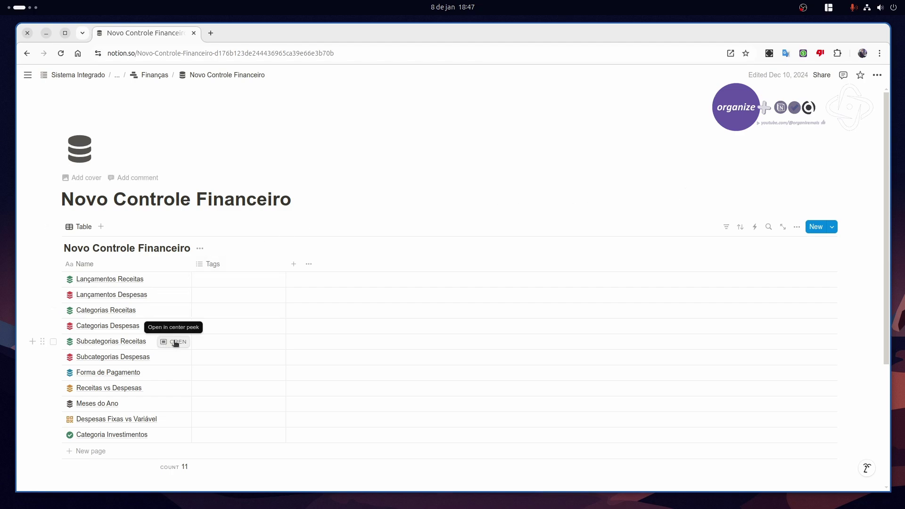
# Step: Open Subcategorias Receitas and compare its NCF SCAT REC table with the Subcategoria and Mês columns of Fevereiro's Entradas table in the Finanças window
pyautogui.click(176, 342)
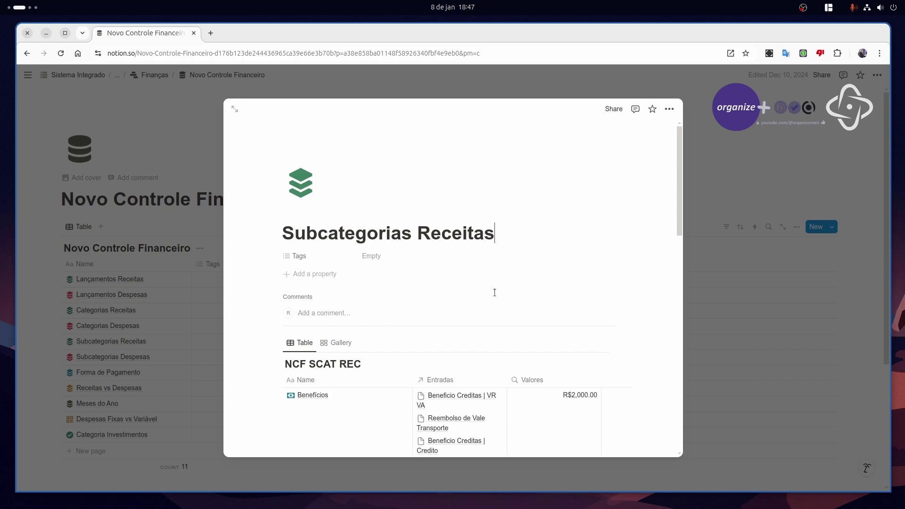
pyautogui.scroll(-3, 489, 327)
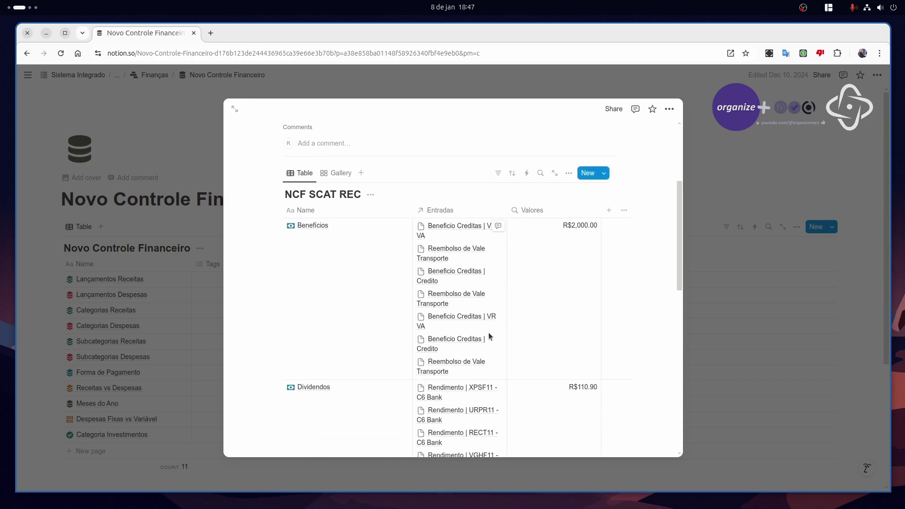
pyautogui.press('super')
pyautogui.scroll(-1, 488, 332)
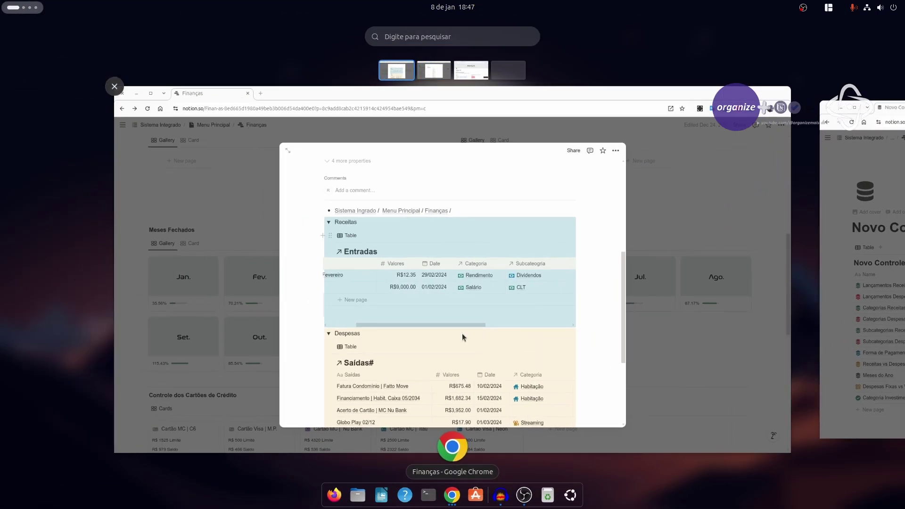
pyautogui.click(462, 336)
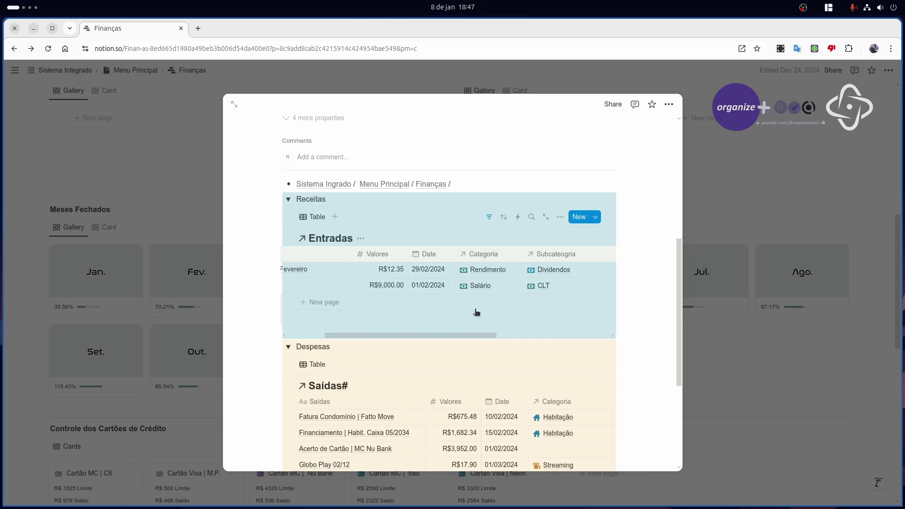
pyautogui.moveTo(471, 335); pyautogui.dragTo(515, 333)
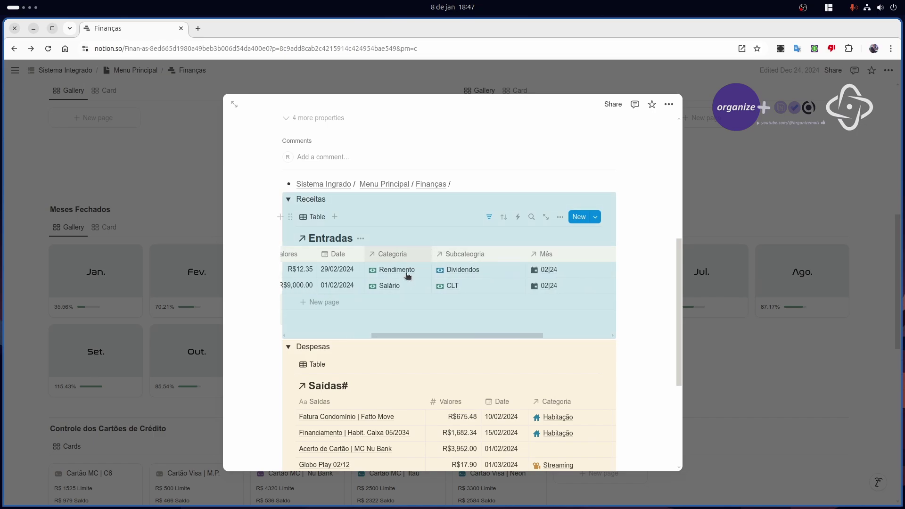
# Step: Return to the Novo Controle Financeiro window and close the Subcategorias Receitas page
pyautogui.press('super')
pyautogui.scroll(1, 633, 284)
pyautogui.click(633, 283)
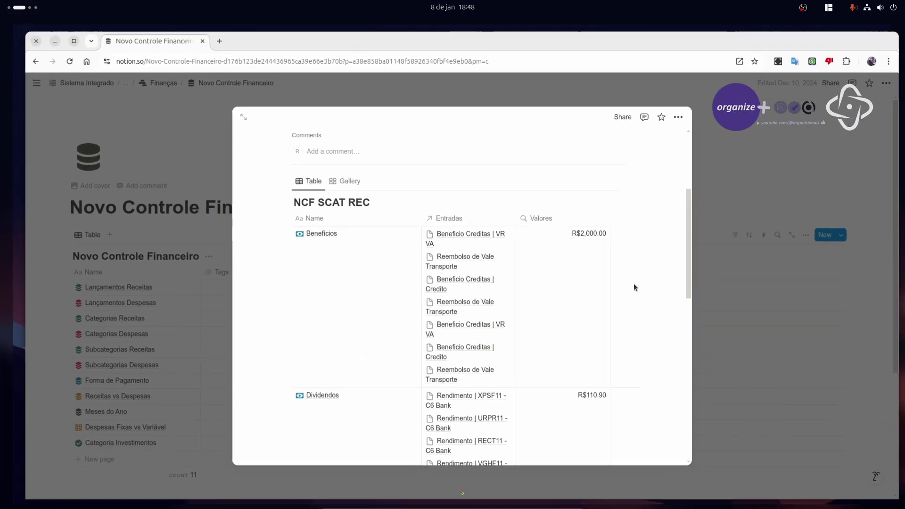
pyautogui.click(720, 143)
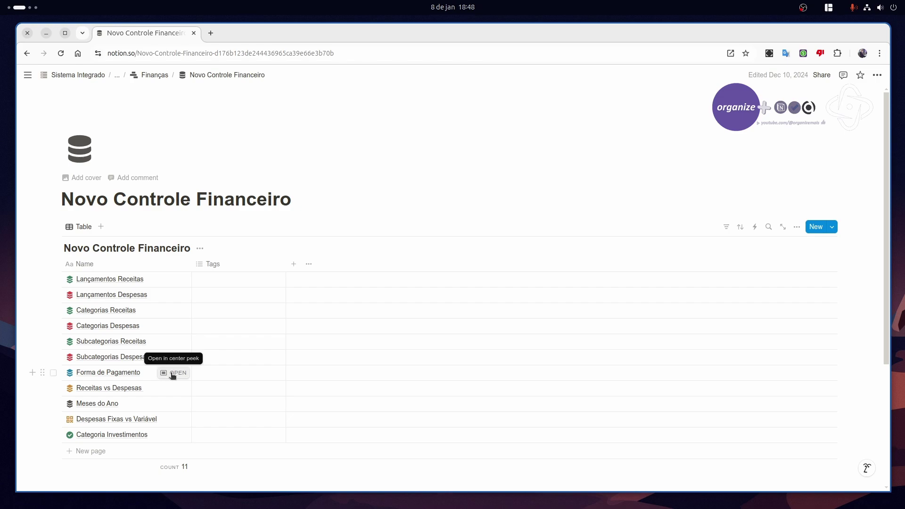
# Step: Open the Forma de Pagamento entry as a full page and view its NCF FORM PGTO table
pyautogui.click(173, 373)
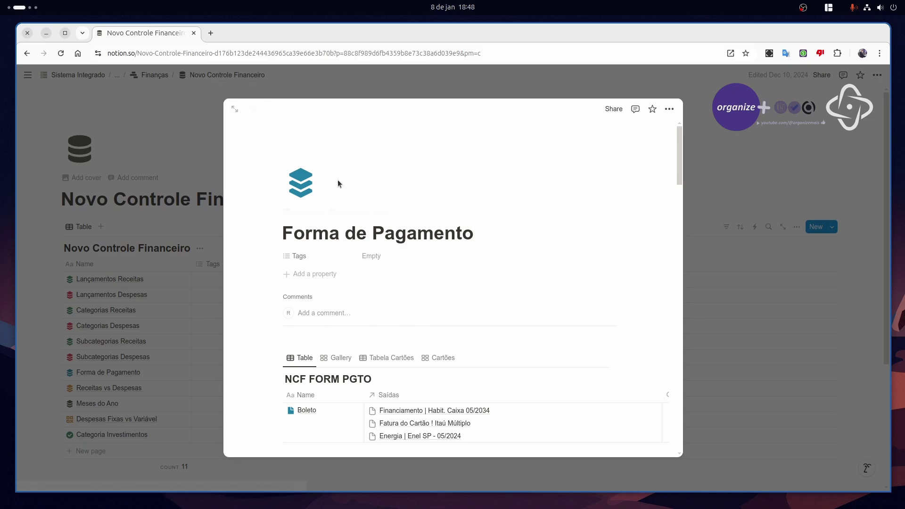
pyautogui.click(235, 109)
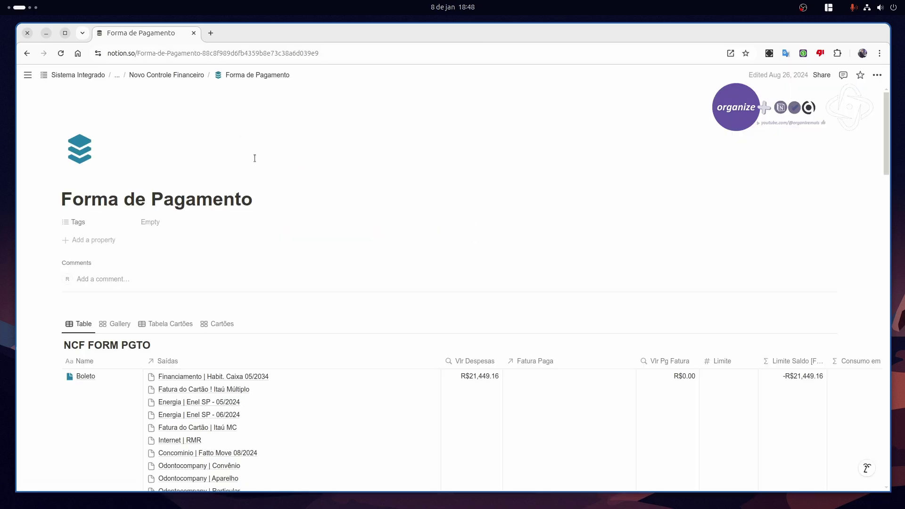
pyautogui.scroll(-3, 347, 313)
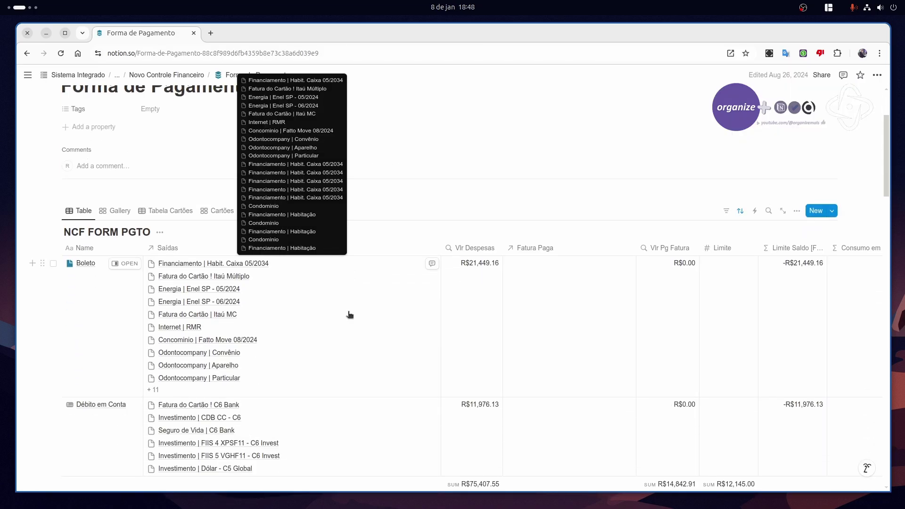
# Step: Switch to the Finanças window and examine the Form Pgto and Mês columns of Fevereiro's Saídas# table
pyautogui.press('super')
pyautogui.scroll(-1, 348, 312)
pyautogui.scroll(2, 348, 312)
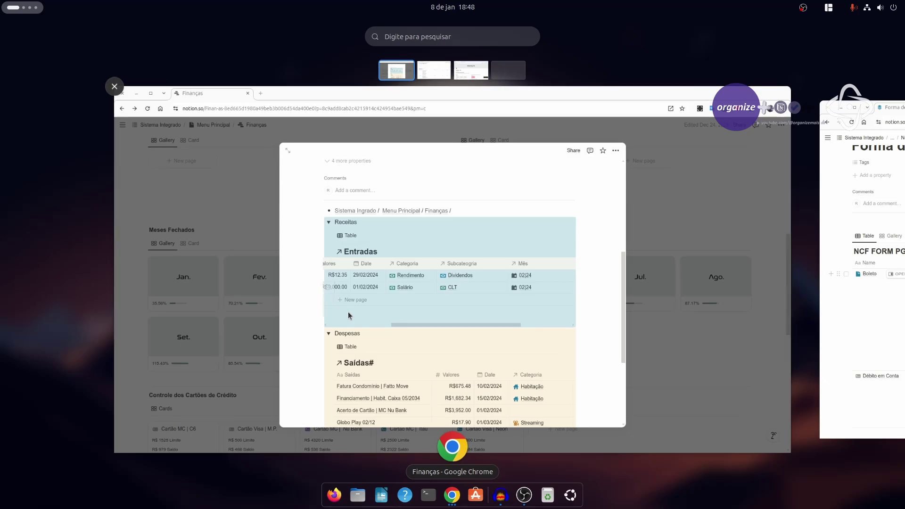
pyautogui.click(348, 312)
pyautogui.scroll(-3, 424, 377)
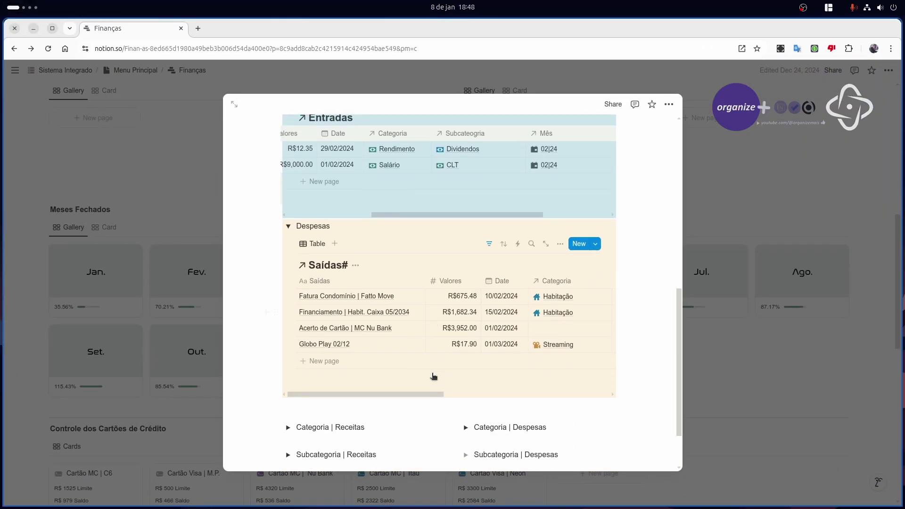
pyautogui.scroll(-1, 433, 375)
pyautogui.moveTo(418, 343); pyautogui.dragTo(530, 335)
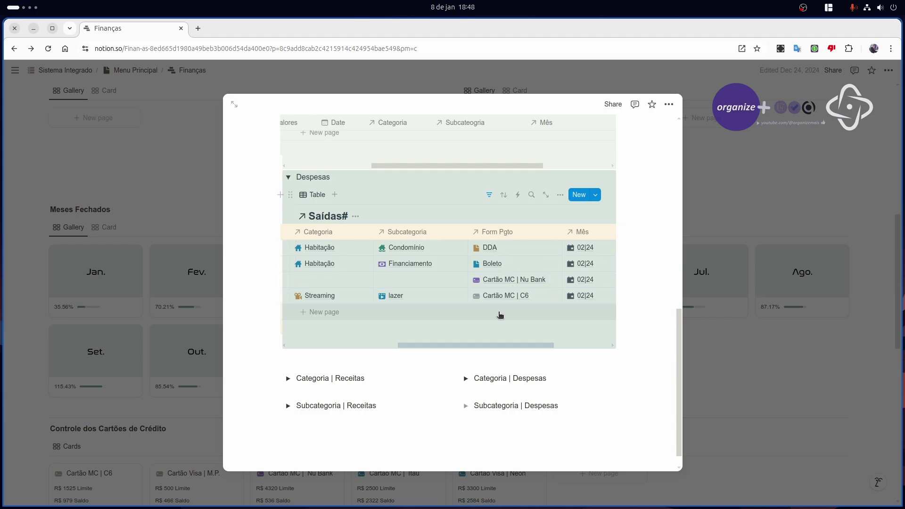
# Step: Return to the Forma de Pagamento window and examine the Saídas, Vlr Despesas and Fatura Paga columns of NCF FORM PGTO
pyautogui.press('super')
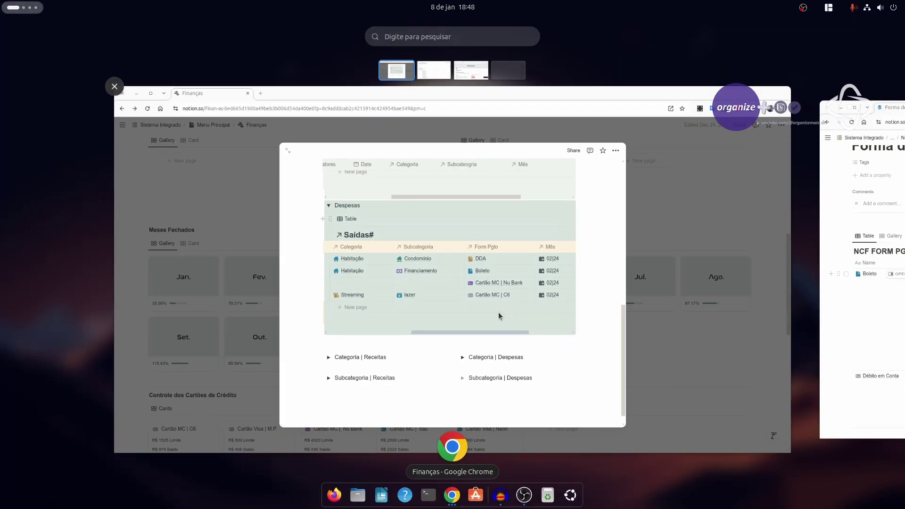
pyautogui.scroll(-1, 498, 316)
pyautogui.click(499, 316)
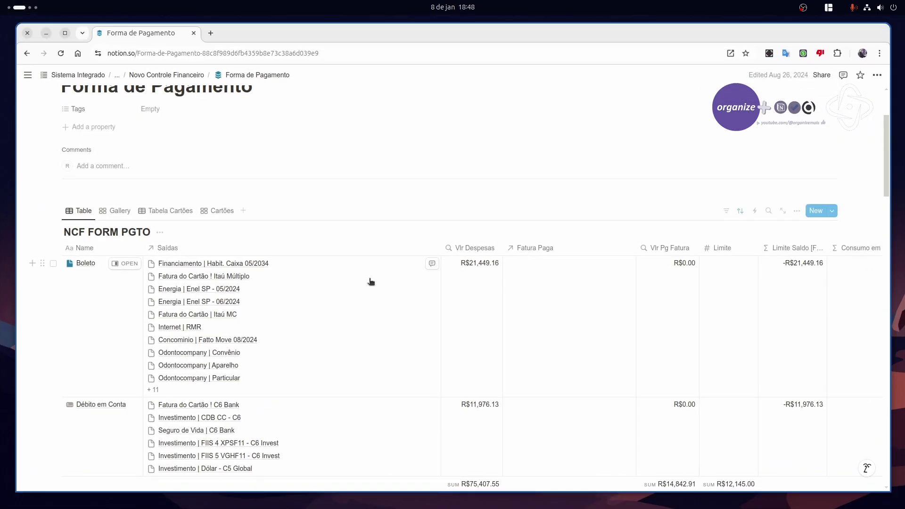
pyautogui.scroll(-2, 277, 348)
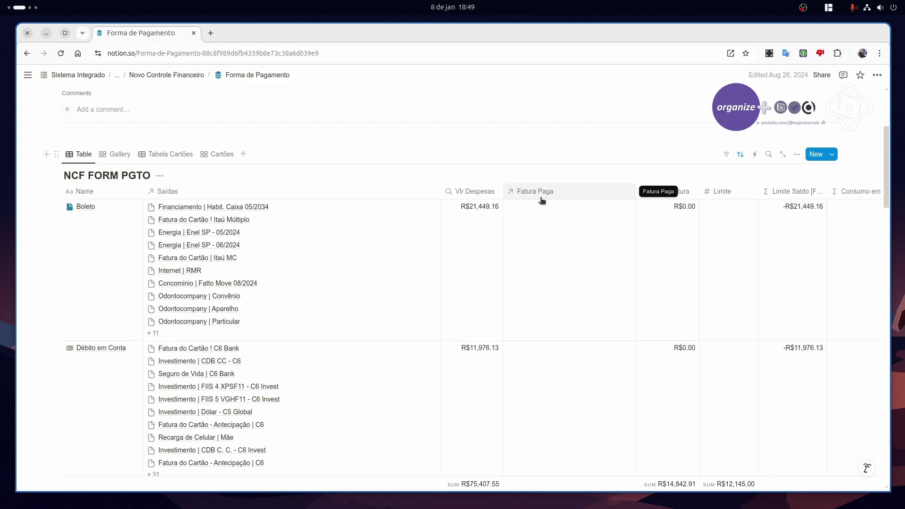
# Step: In the Finanças window, close the Fevereiro page and examine the card limits and balances under Controle dos Cartões de Crédito
pyautogui.scroll(1, 540, 197)
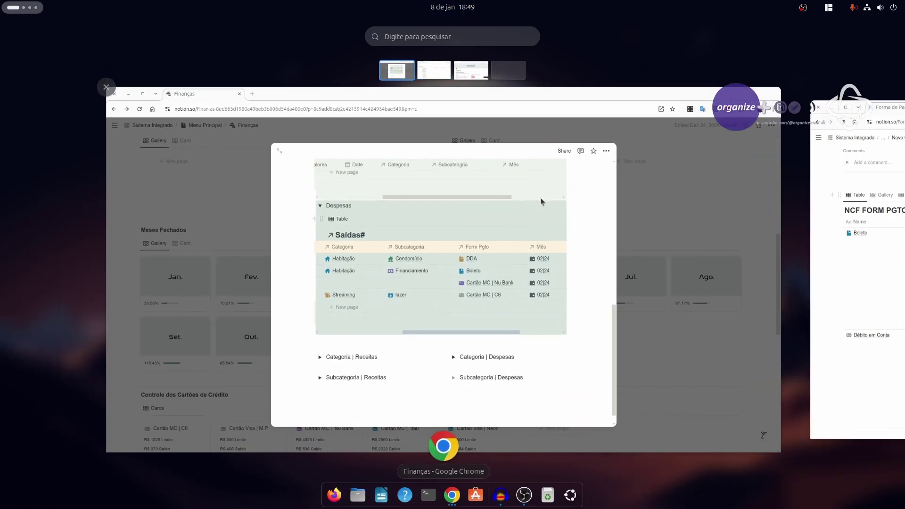
pyautogui.click(540, 197)
pyautogui.click(731, 348)
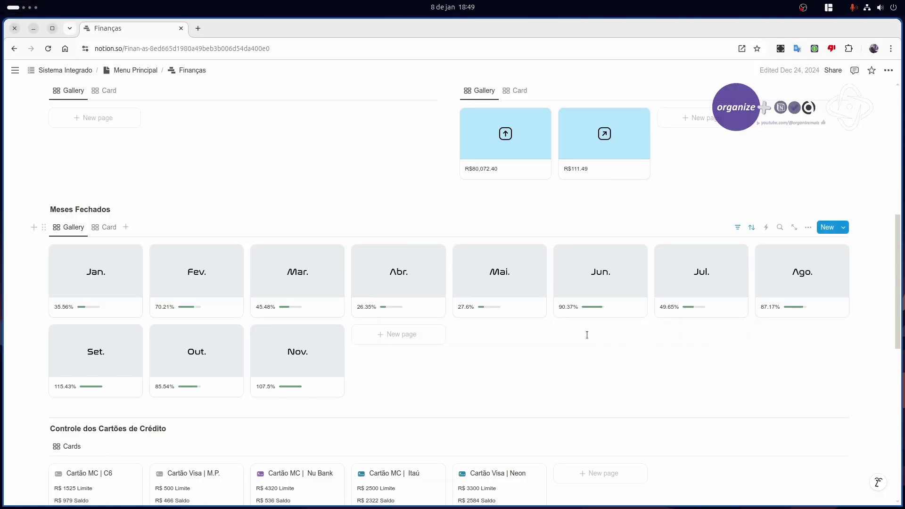
pyautogui.scroll(-5, 65, 284)
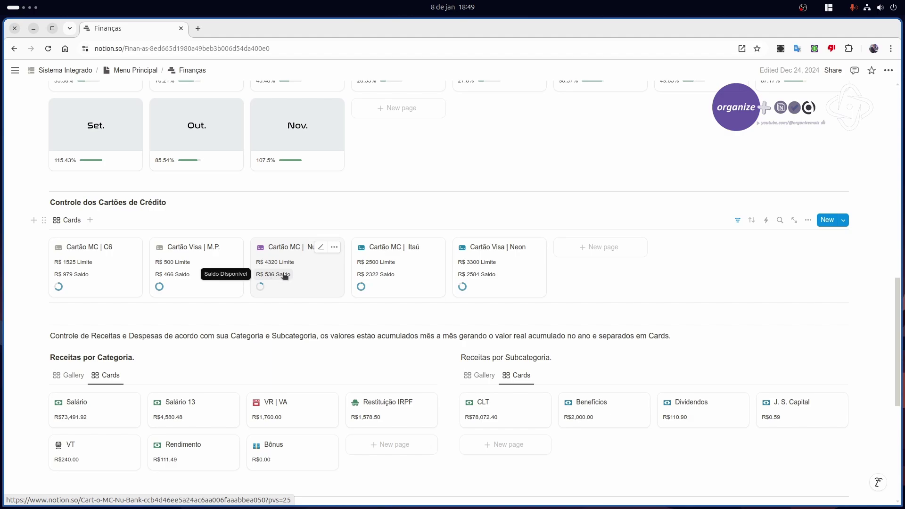
# Step: Return to the Forma de Pagamento window and examine the Cartão MC | Nu Bank row's expenses, paid invoices, limit and balance
pyautogui.press('super')
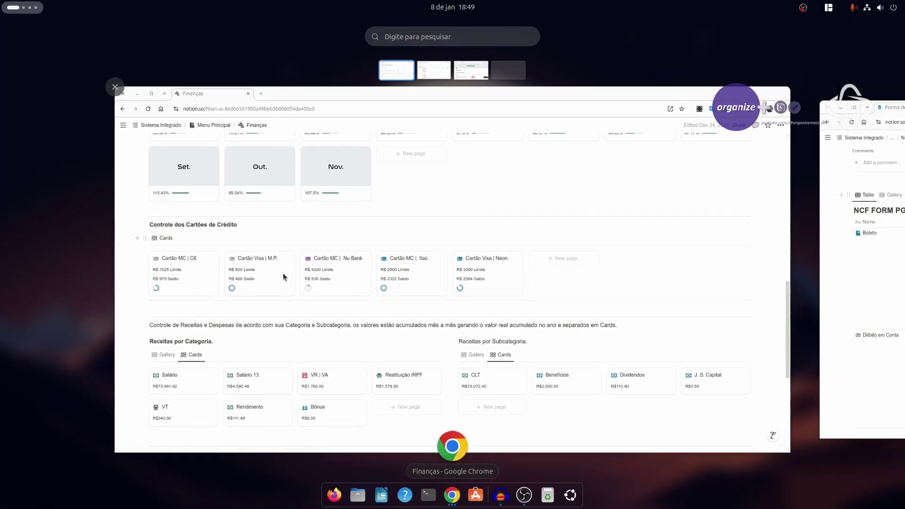
pyautogui.scroll(-1, 285, 276)
pyautogui.click(284, 273)
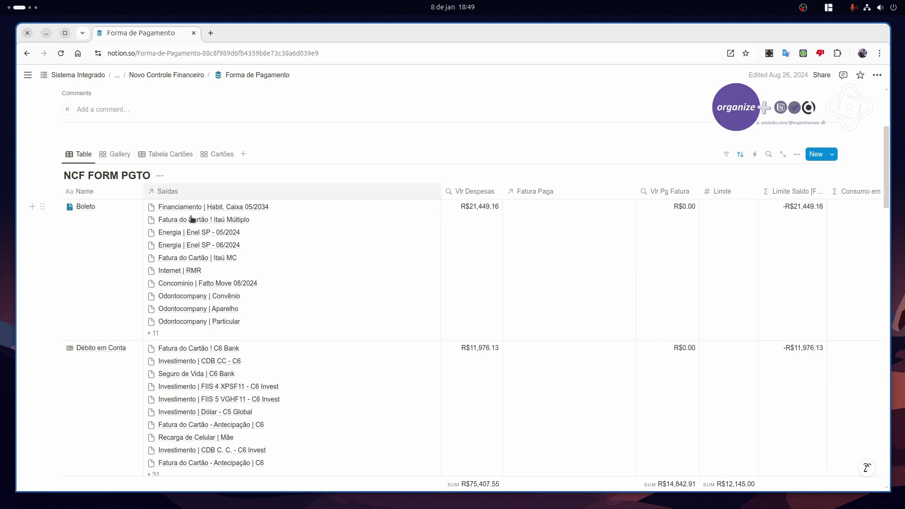
pyautogui.scroll(-10, 176, 305)
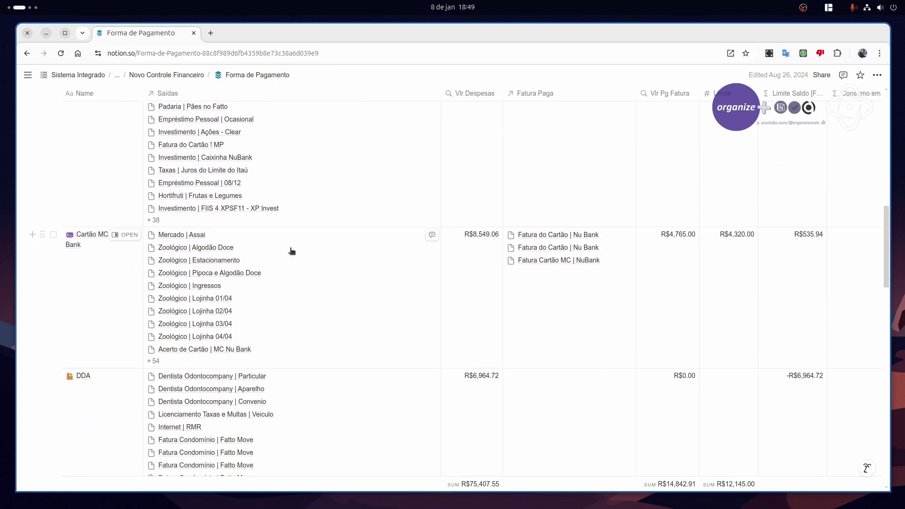
pyautogui.scroll(3, 495, 305)
pyautogui.scroll(-1, 485, 260)
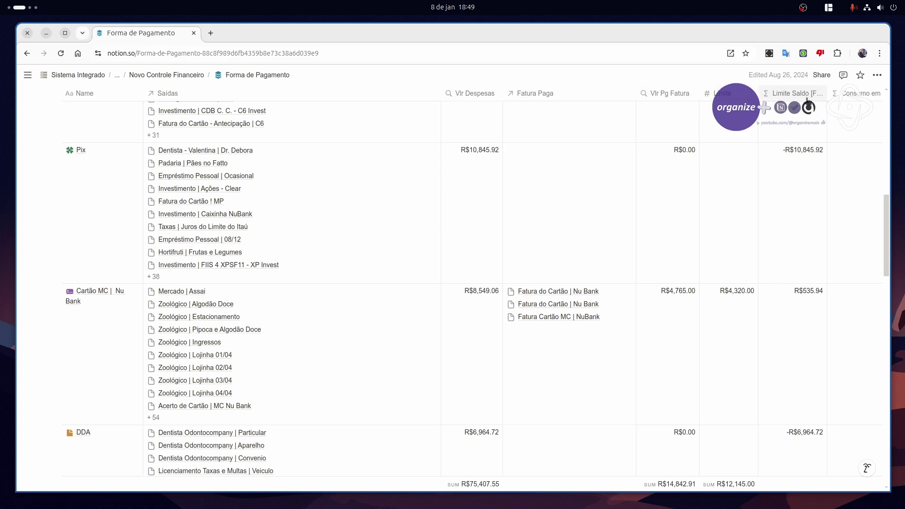
# Step: Examine the Consumo em Gráfico, Limimite Total and Saldo Disponível columns for the payment methods in NCF FORM PGTO
pyautogui.scroll(-20, 617, 466)
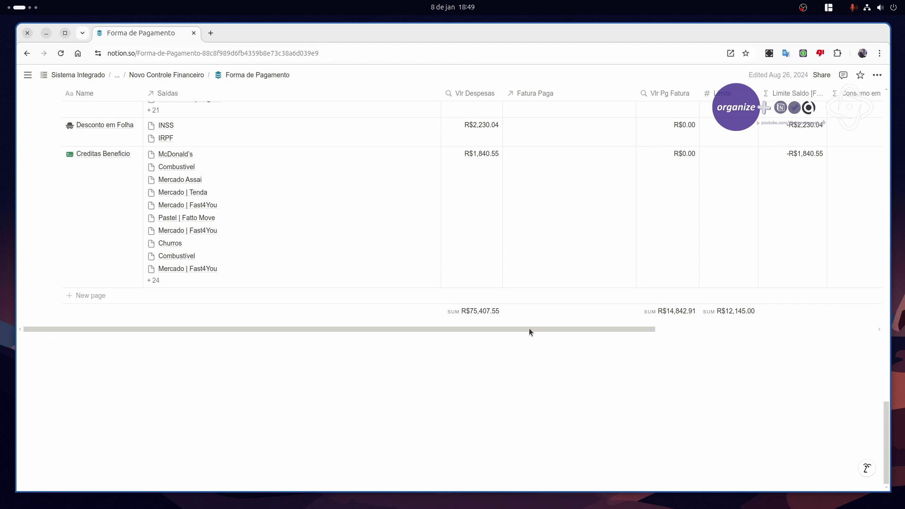
pyautogui.moveTo(529, 331); pyautogui.dragTo(740, 313)
pyautogui.scroll(7, 742, 312)
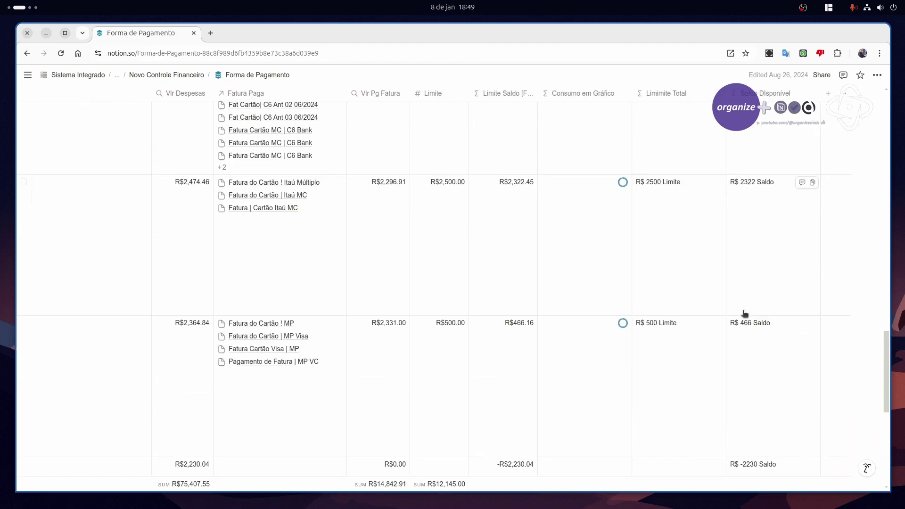
pyautogui.scroll(10, 744, 313)
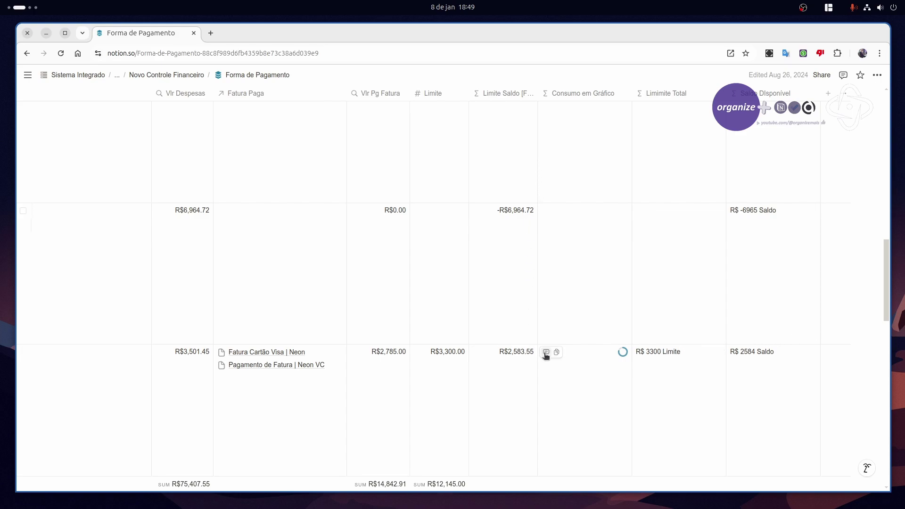
pyautogui.scroll(15, 406, 247)
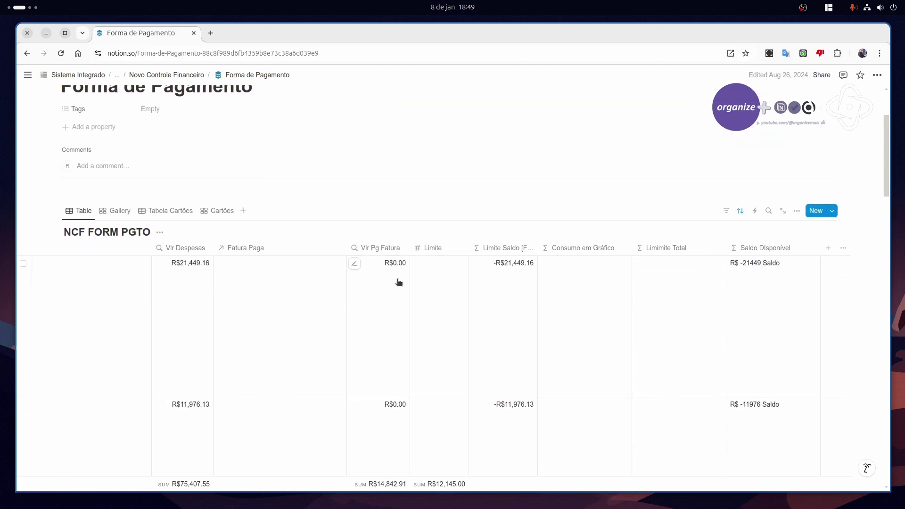
# Step: Show the Tabela Cartões view and inspect its sort and filter settings
pyautogui.click(167, 213)
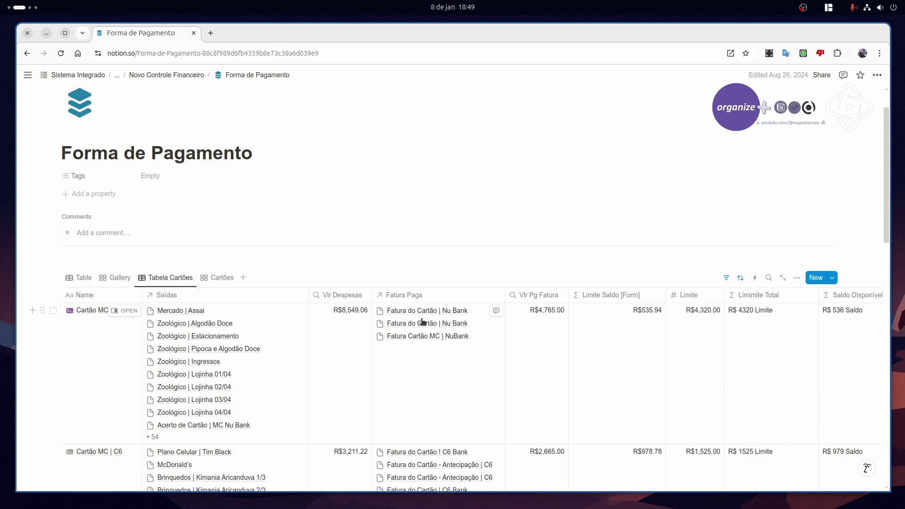
pyautogui.scroll(-3, 424, 323)
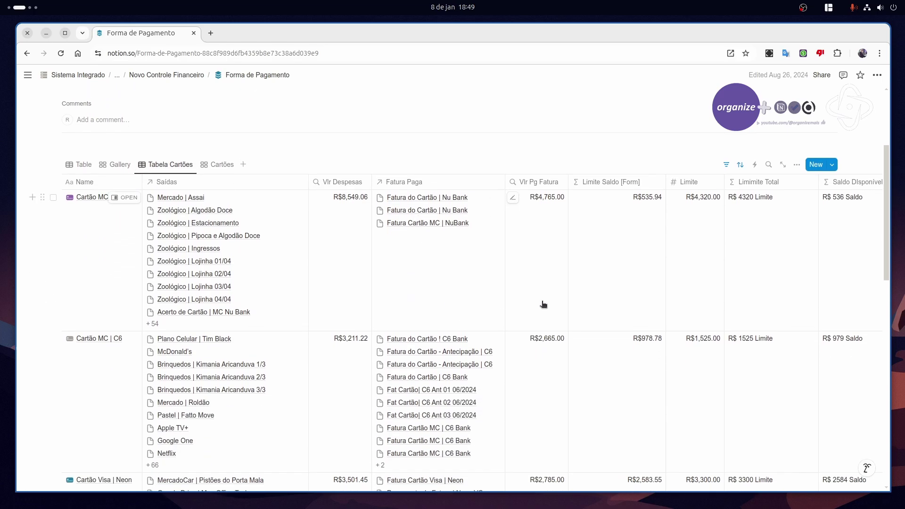
pyautogui.click(741, 165)
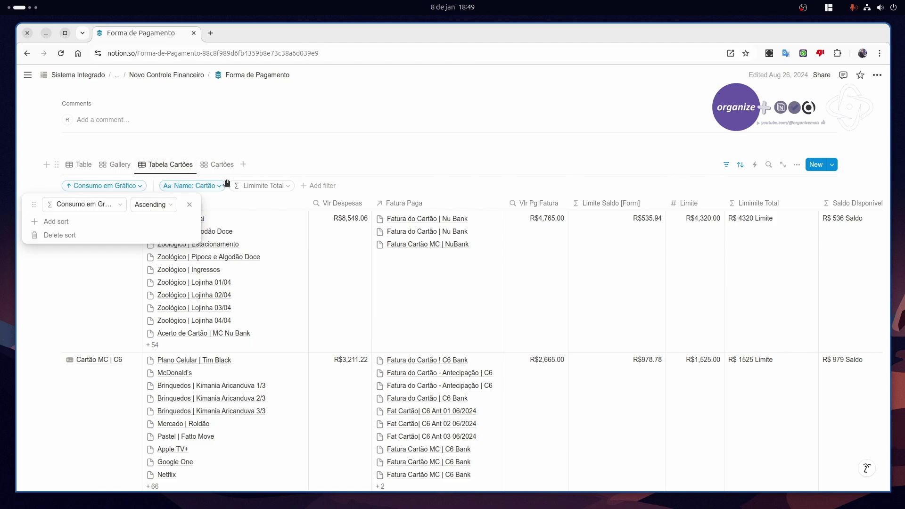
pyautogui.click(741, 165)
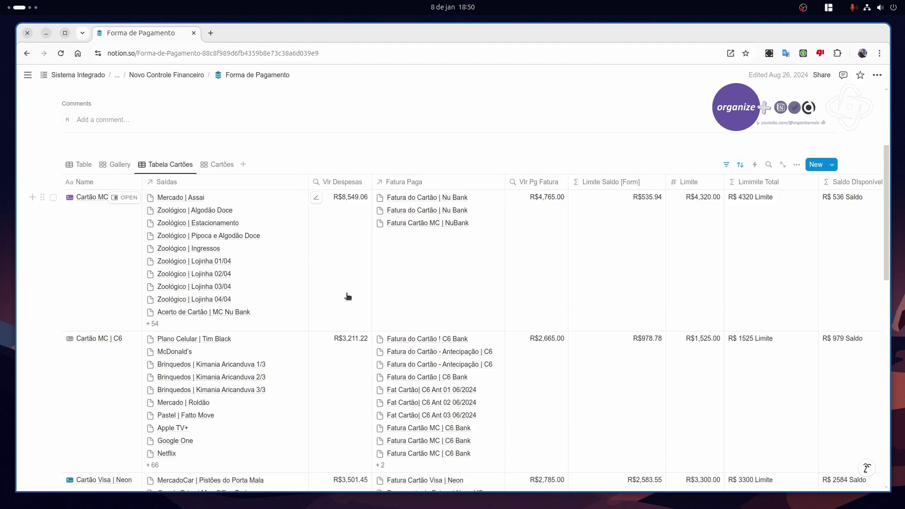
# Step: Show the Cartões view and compare it with the Controle dos Cartões de Crédito cards in the Finanças window
pyautogui.click(224, 164)
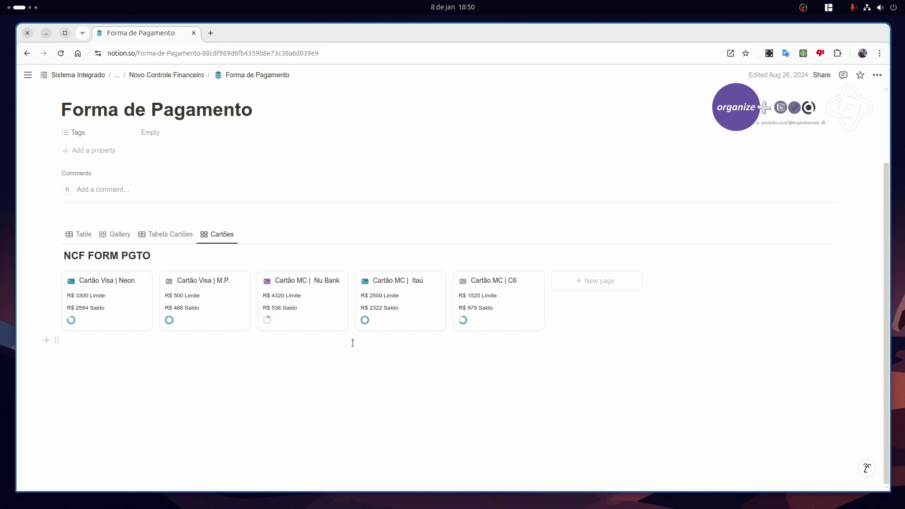
pyautogui.press('super')
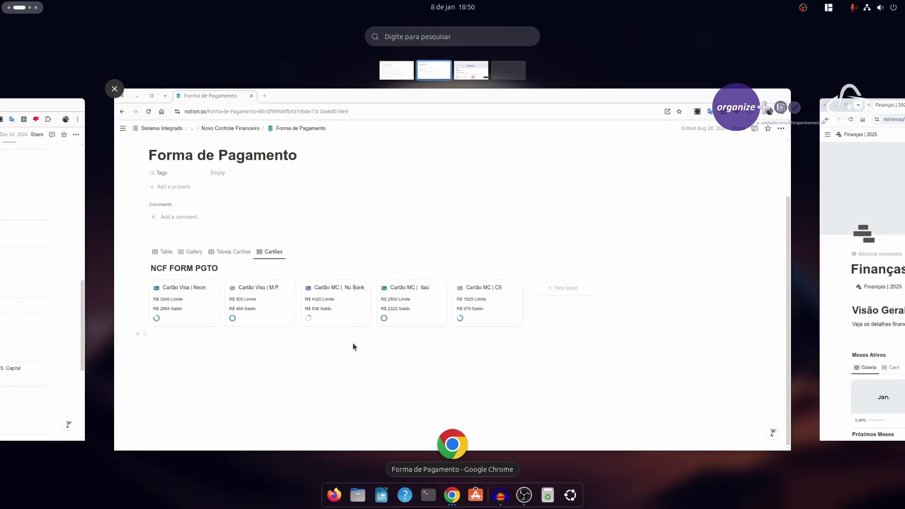
pyautogui.scroll(1, 353, 343)
pyautogui.click(352, 343)
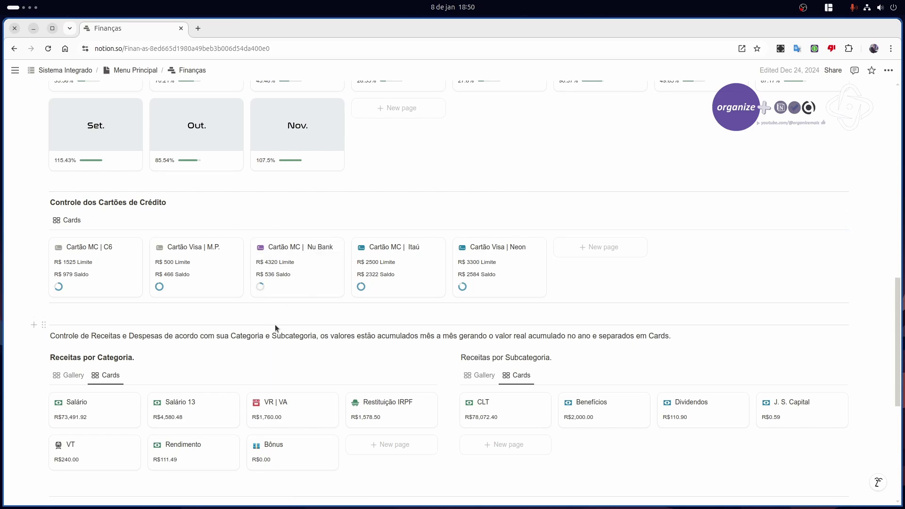
# Step: Return to the Forma de Pagamento window and go back to the Novo Controle Financeiro page
pyautogui.press('super')
pyautogui.scroll(-1, 275, 324)
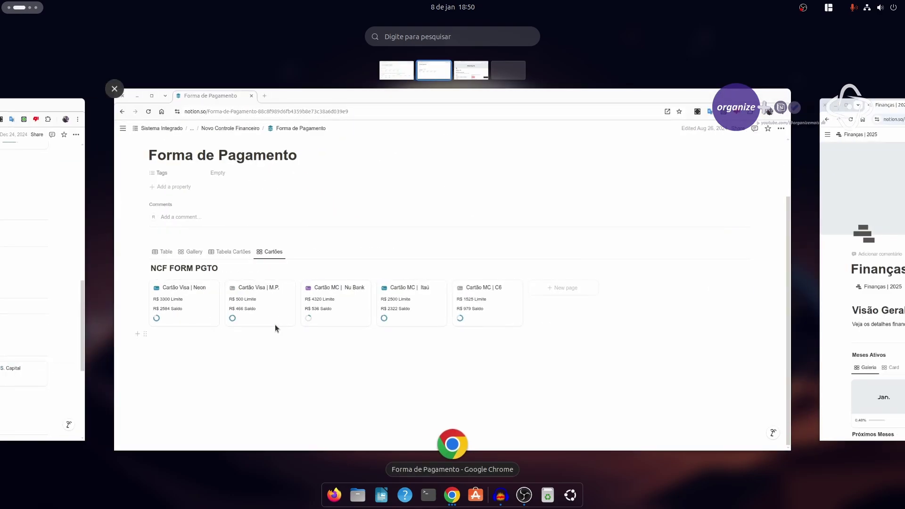
pyautogui.click(264, 325)
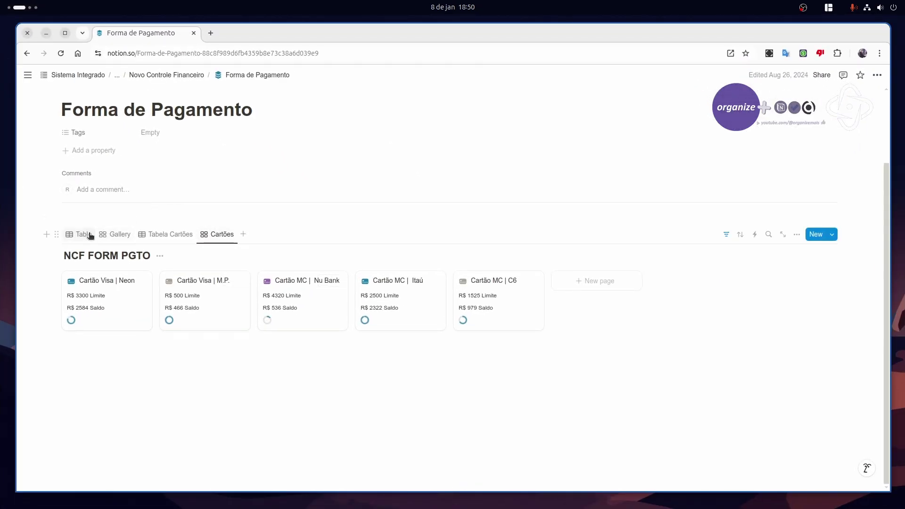
pyautogui.click(160, 75)
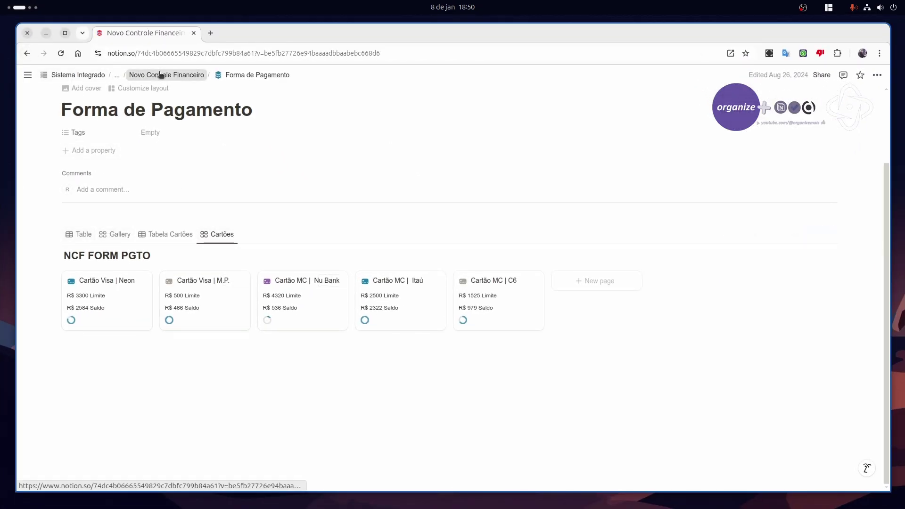
pyautogui.click(198, 74)
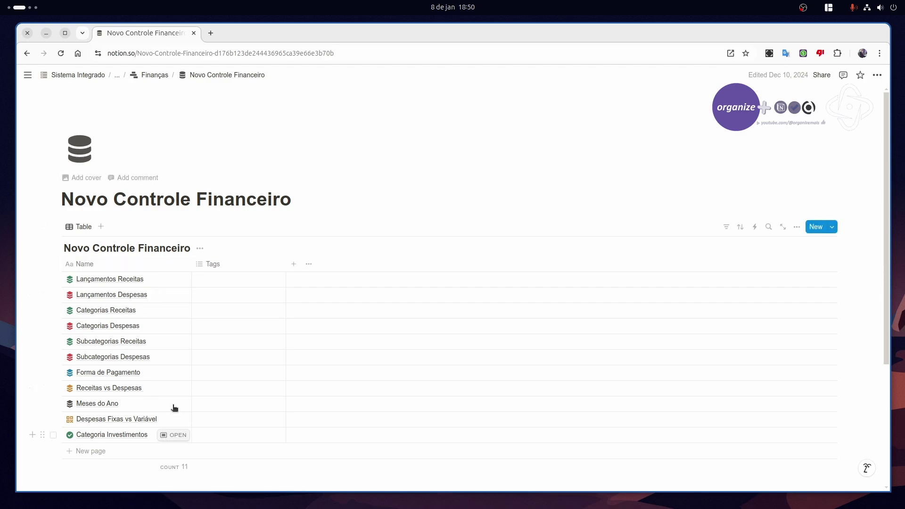
# Step: Open Categorias Despesas and look over the Saídas entries of the Alimentação and Descfolha categories in NCF CAT DESP
pyautogui.scroll(-2, 156, 387)
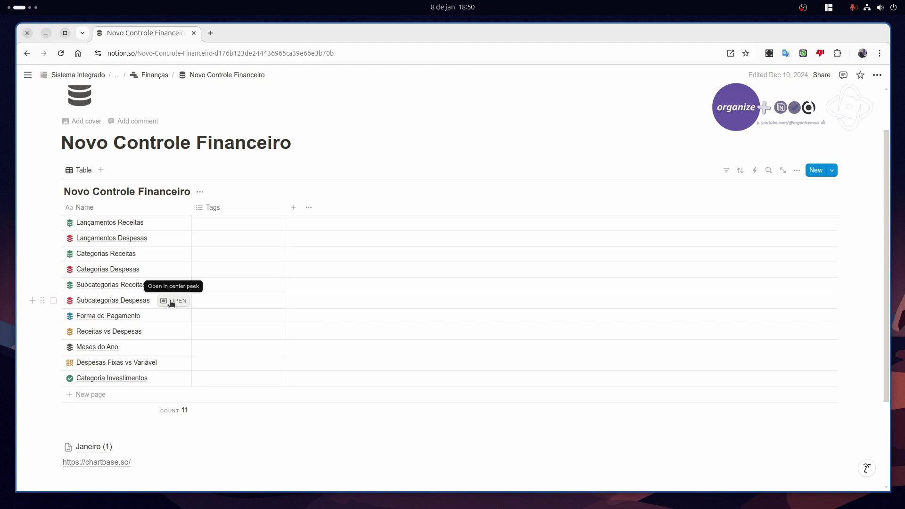
pyautogui.click(167, 270)
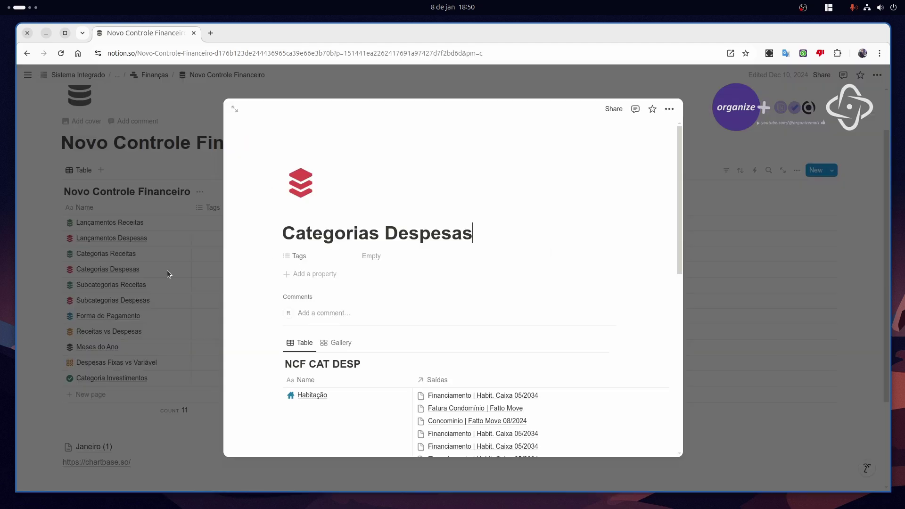
pyautogui.scroll(-5, 485, 317)
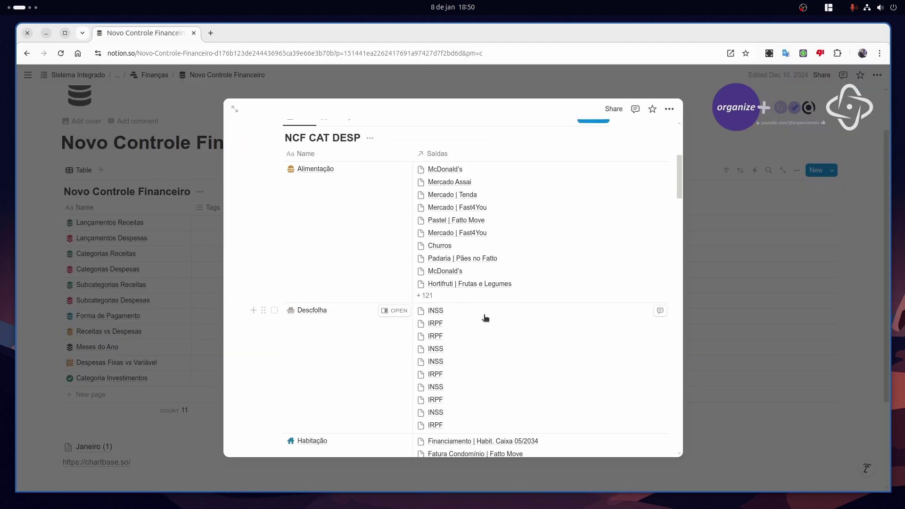
pyautogui.scroll(4, 485, 318)
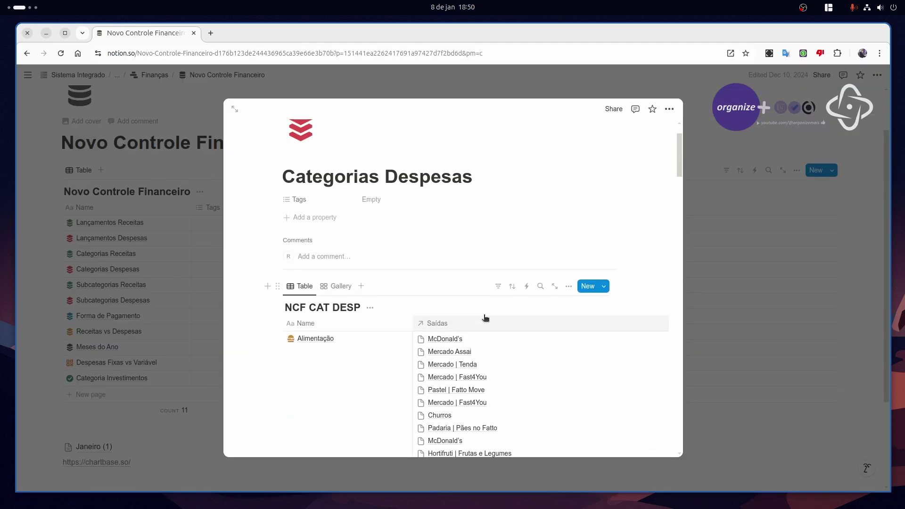
# Step: Look at the existing Gallery view of NCF CAT DESP and add a second Gallery view to the database
pyautogui.click(341, 286)
pyautogui.scroll(-2, 417, 349)
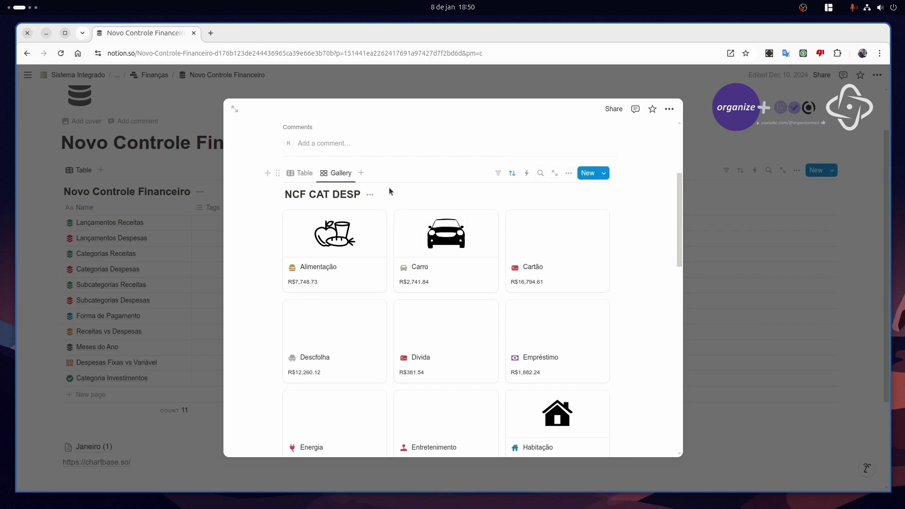
pyautogui.click(362, 174)
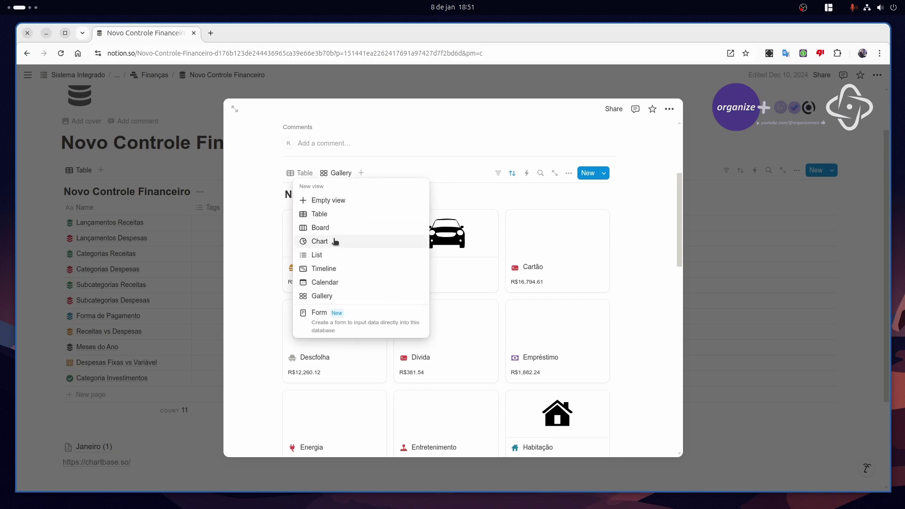
pyautogui.click(331, 296)
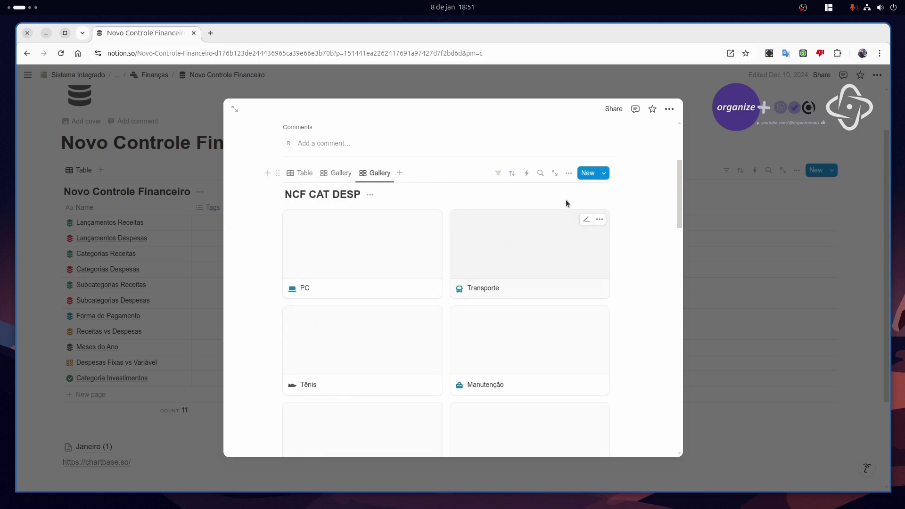
# Step: Set the new gallery's layout to small cards with no card preview and hide the database title
pyautogui.click(569, 173)
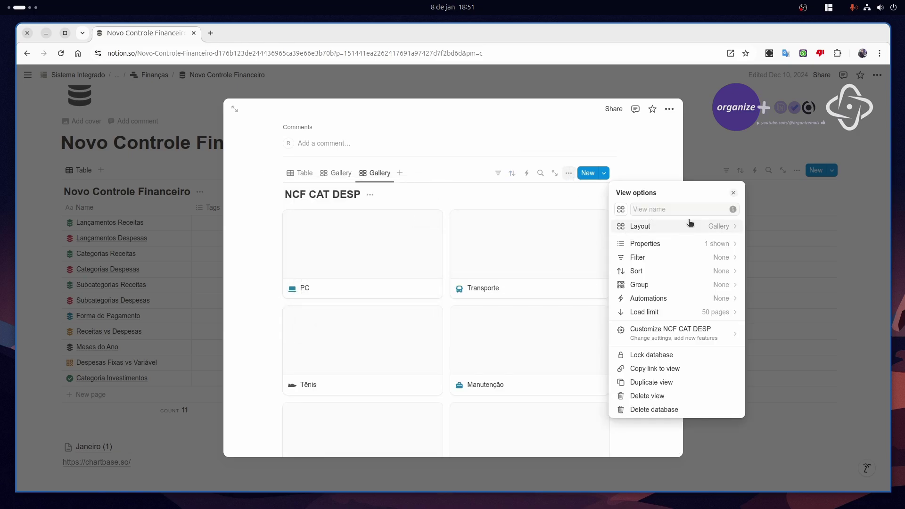
pyautogui.click(710, 226)
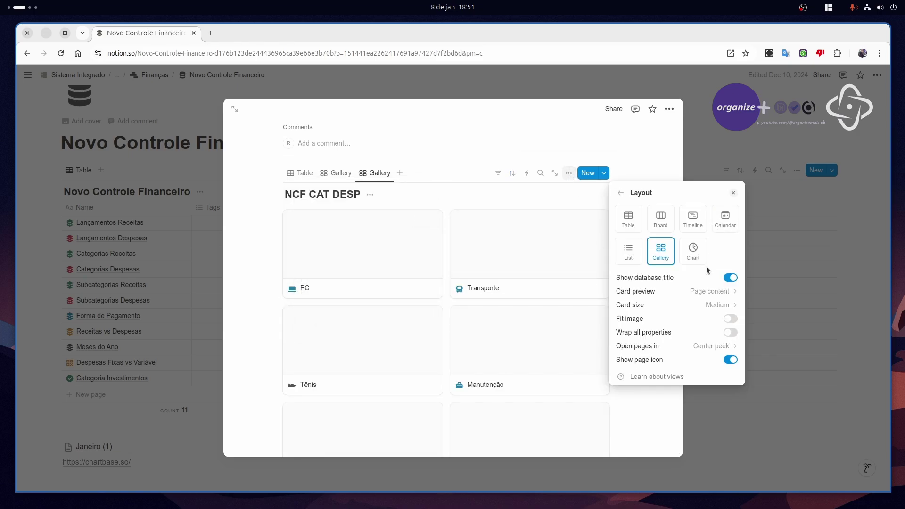
pyautogui.click(715, 305)
pyautogui.click(689, 323)
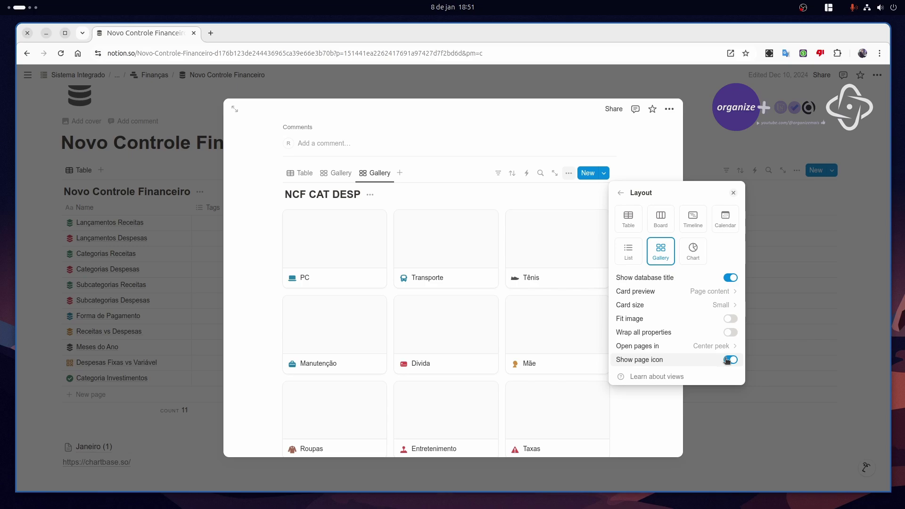
pyautogui.click(730, 277)
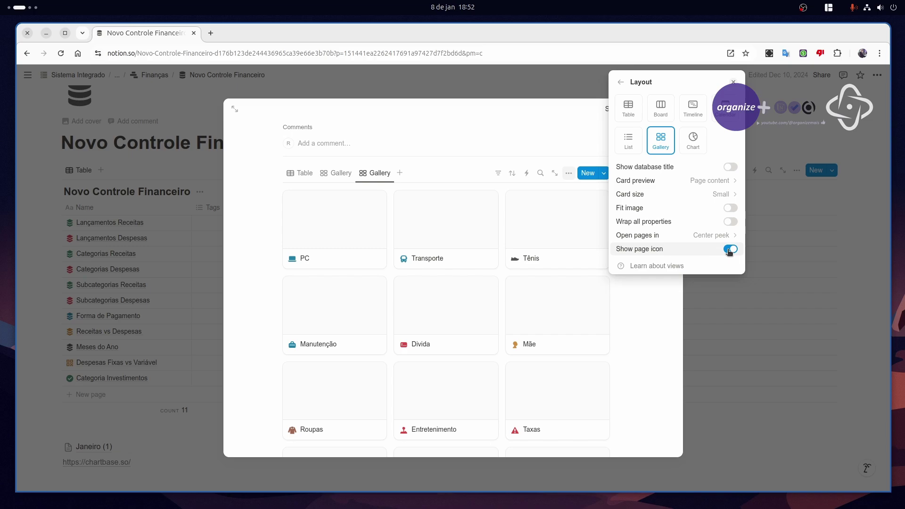
pyautogui.click(716, 181)
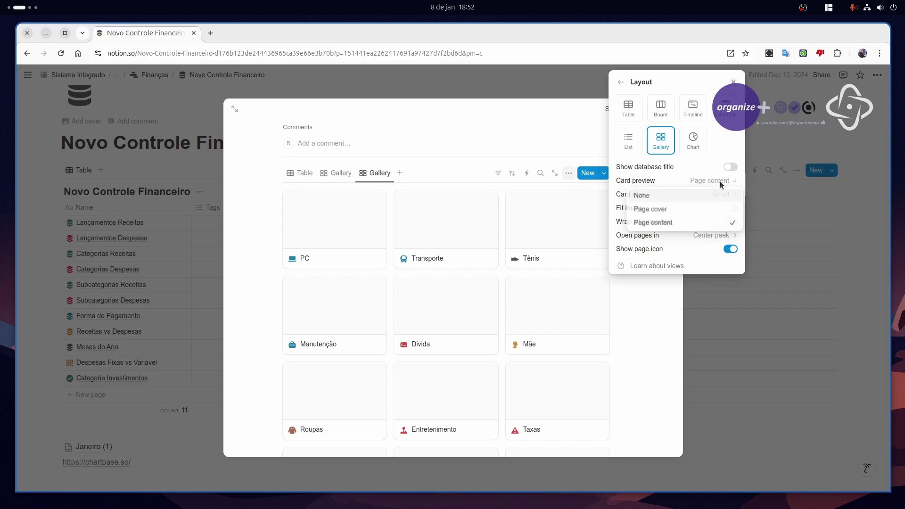
pyautogui.press('Return')
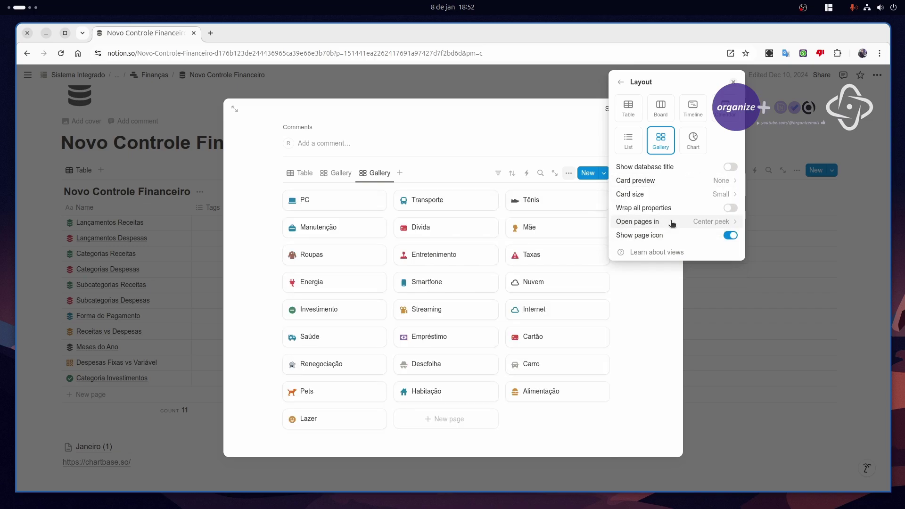
# Step: Show the Valor property on the new gallery's cards, leave Saídas hidden, and close the view options
pyautogui.click(621, 83)
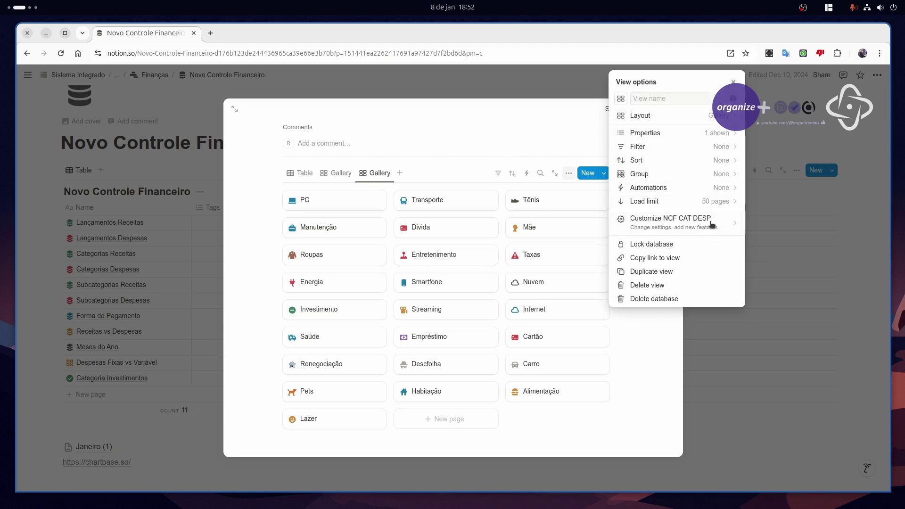
pyautogui.click(716, 134)
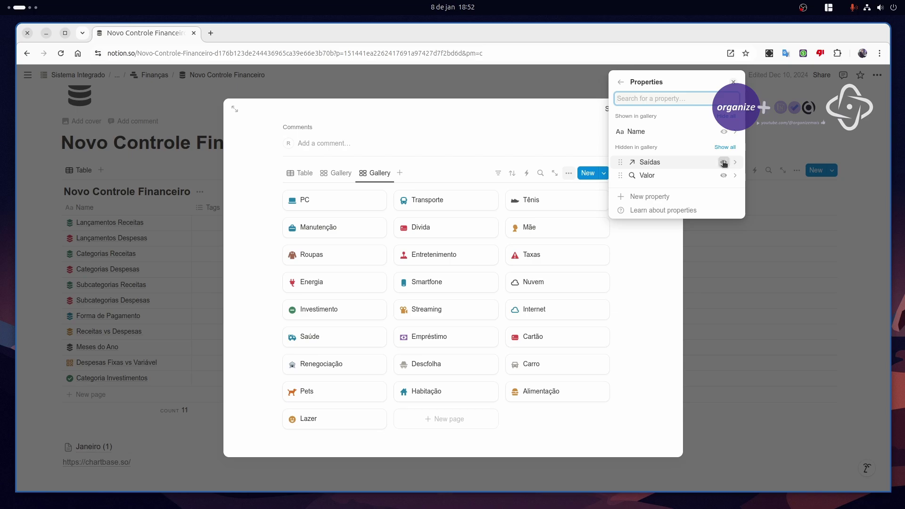
pyautogui.click(722, 162)
pyautogui.click(723, 176)
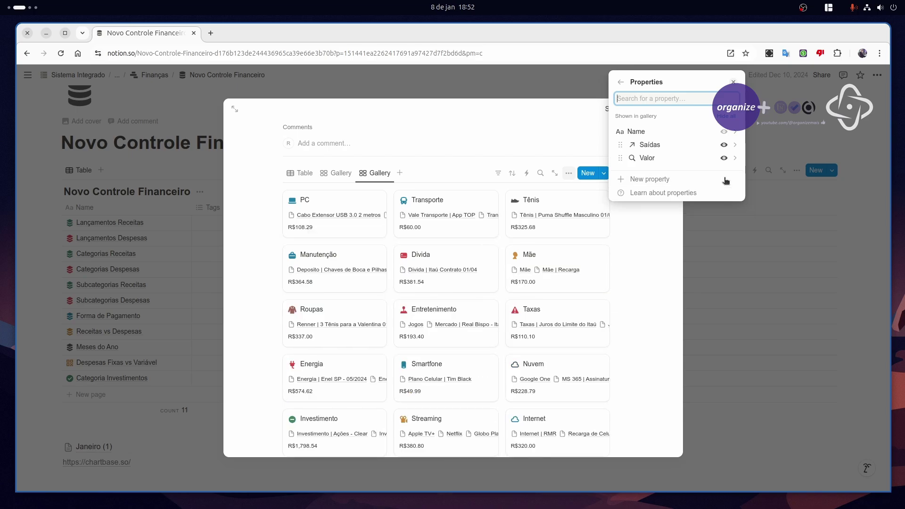
pyautogui.click(724, 145)
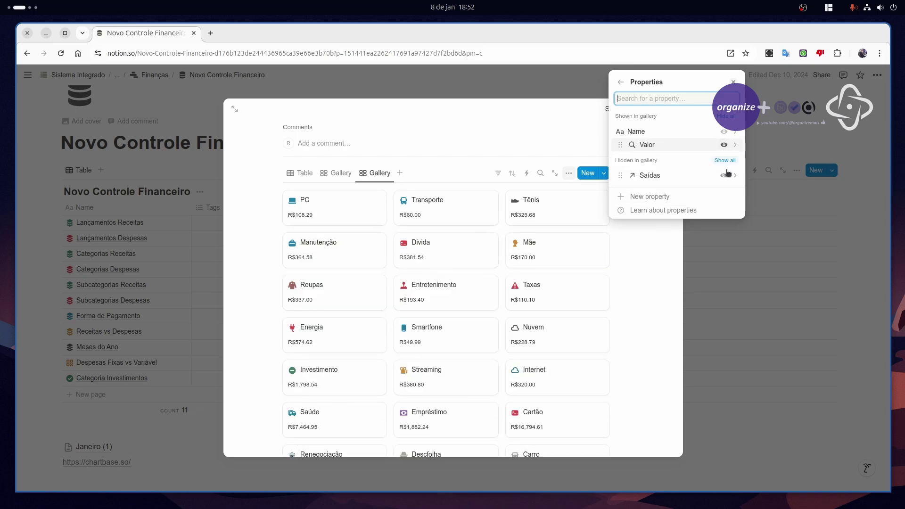
pyautogui.click(619, 83)
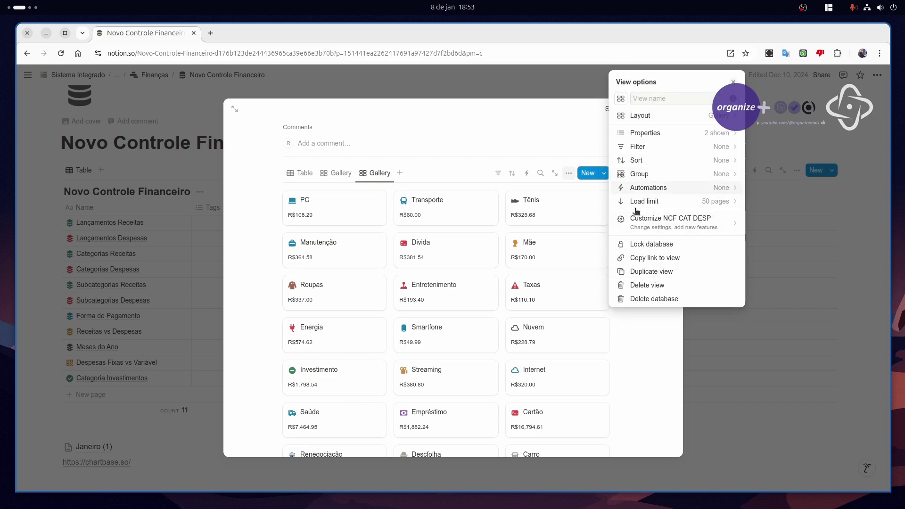
pyautogui.click(470, 173)
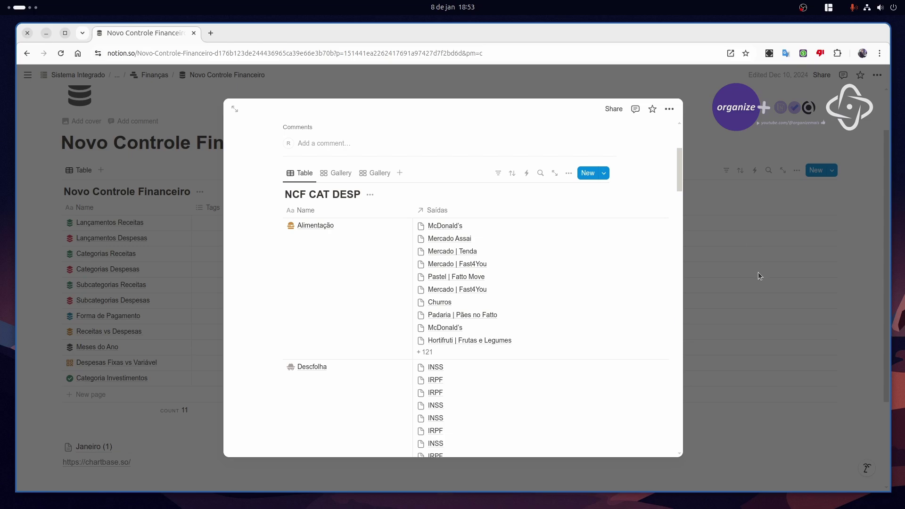
# Step: Close Categorias Despesas and open Receitas vs Despesas as a full page
pyautogui.click(776, 298)
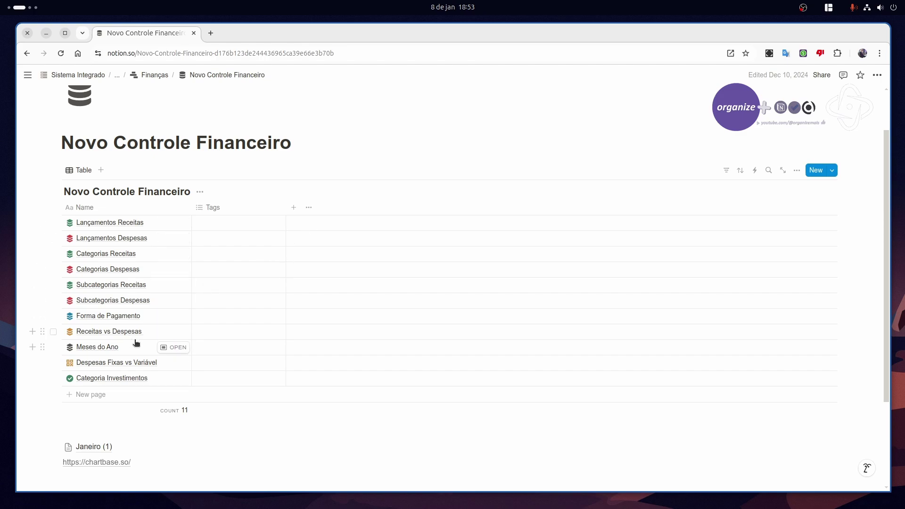
pyautogui.click(171, 332)
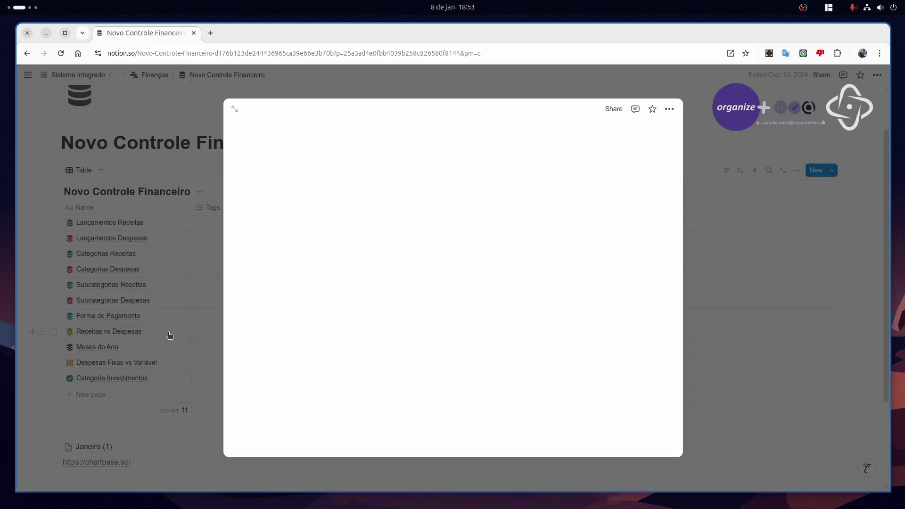
pyautogui.click(235, 111)
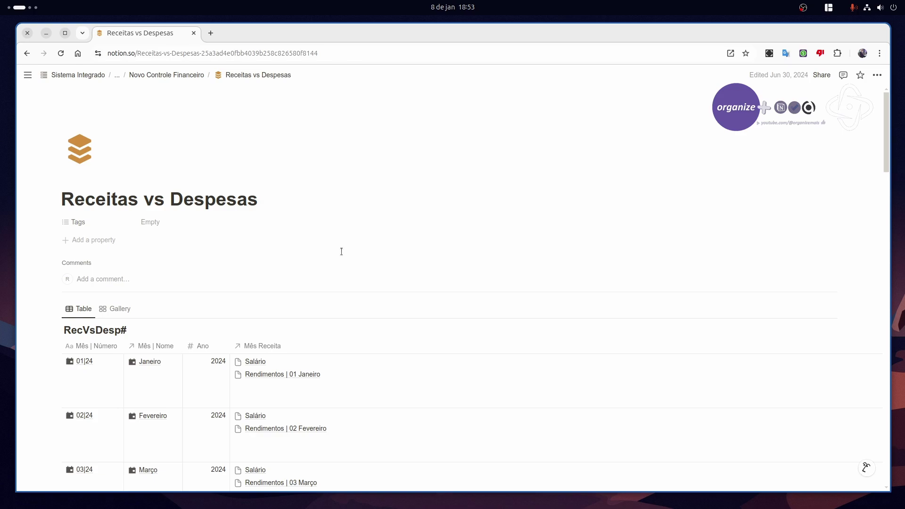
# Step: Look over the months in the RecVsDesp# table and its Valores Receita, Valores Despesas, Status, Saldo and Saldo Linear columns
pyautogui.scroll(-15, 343, 283)
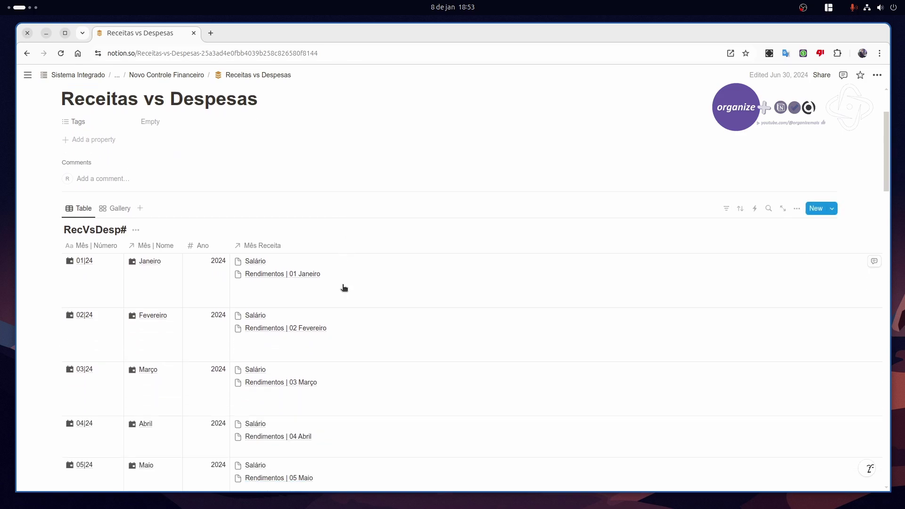
pyautogui.scroll(-15, 343, 292)
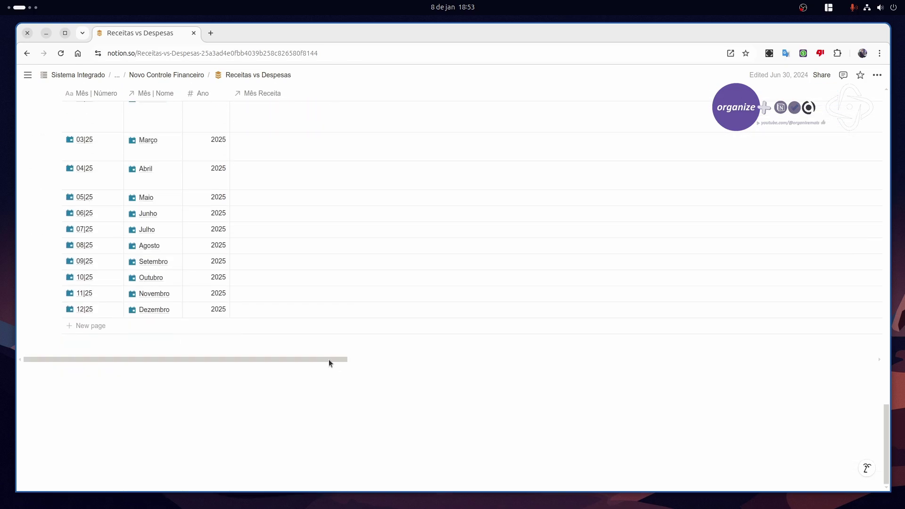
pyautogui.moveTo(329, 359); pyautogui.dragTo(883, 304)
pyautogui.scroll(10, 728, 286)
pyautogui.scroll(10, 728, 286)
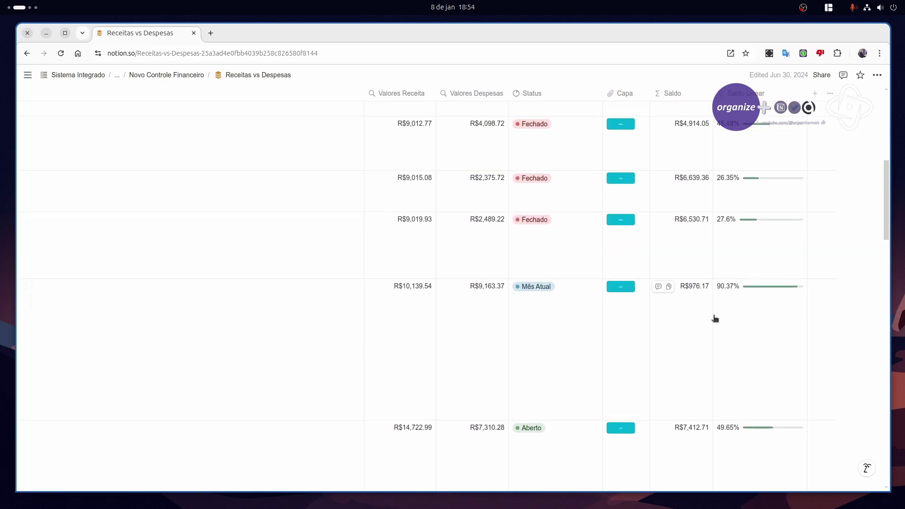
pyautogui.scroll(-2, 687, 327)
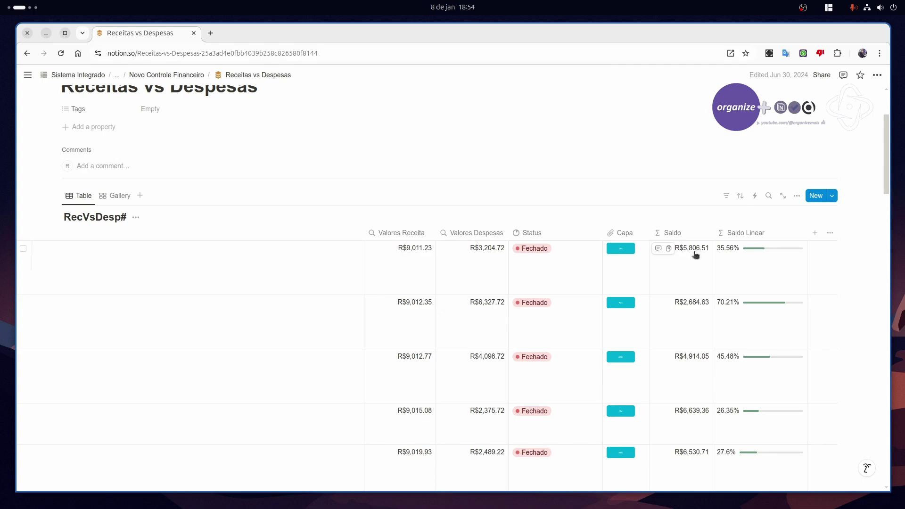
# Step: Switch to the Finanças window, open the Fev. card under Meses Fechados, and expand its hidden properties to examine them
pyautogui.press('super')
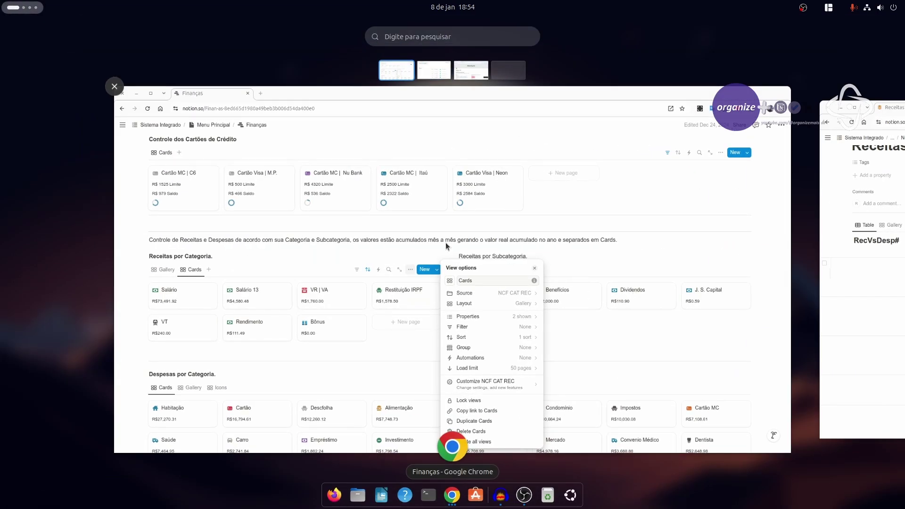
pyautogui.click(445, 242)
pyautogui.click(352, 246)
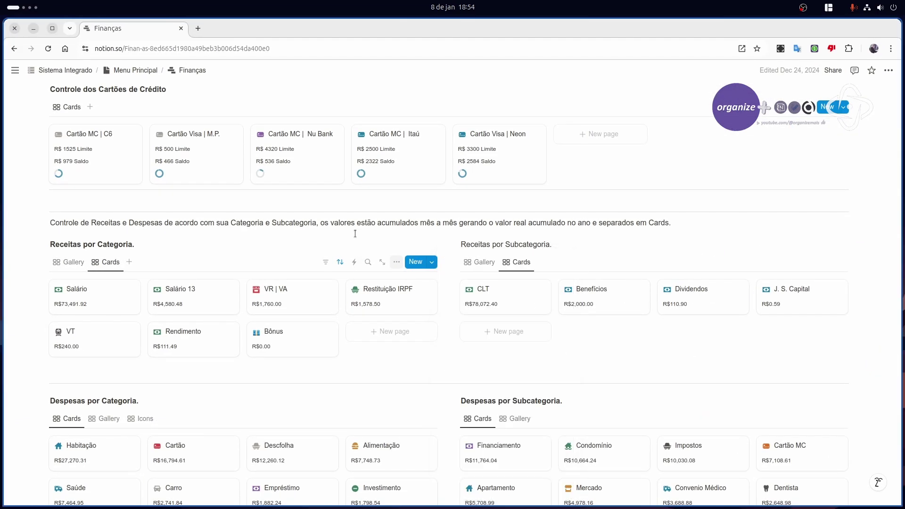
pyautogui.scroll(15, 355, 235)
pyautogui.scroll(-4, 174, 395)
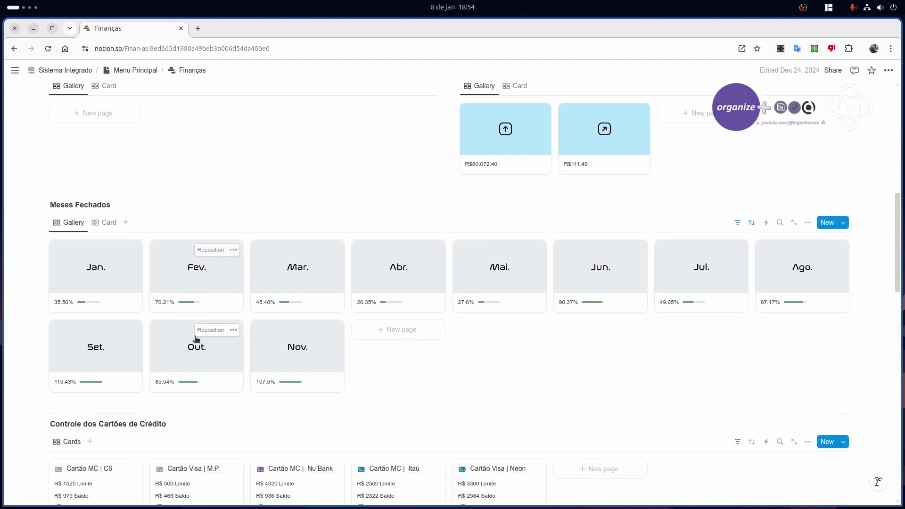
pyautogui.click(216, 272)
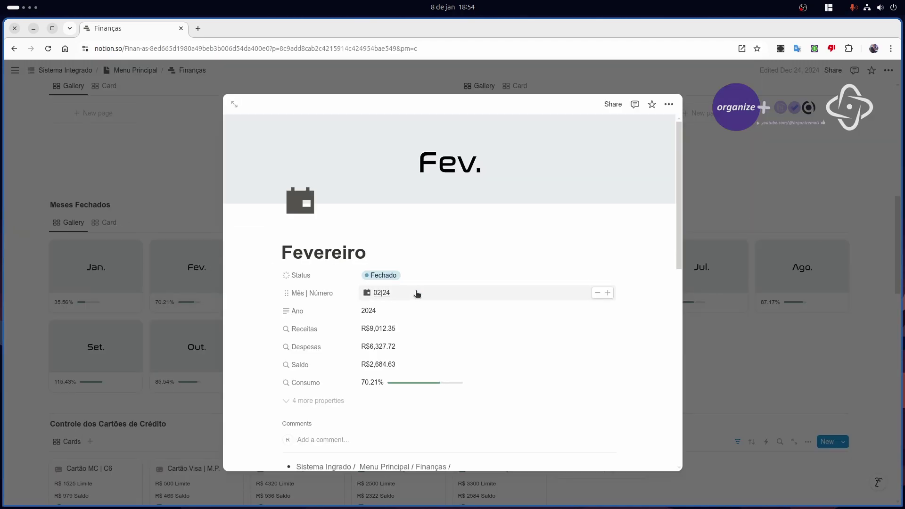
pyautogui.click(310, 404)
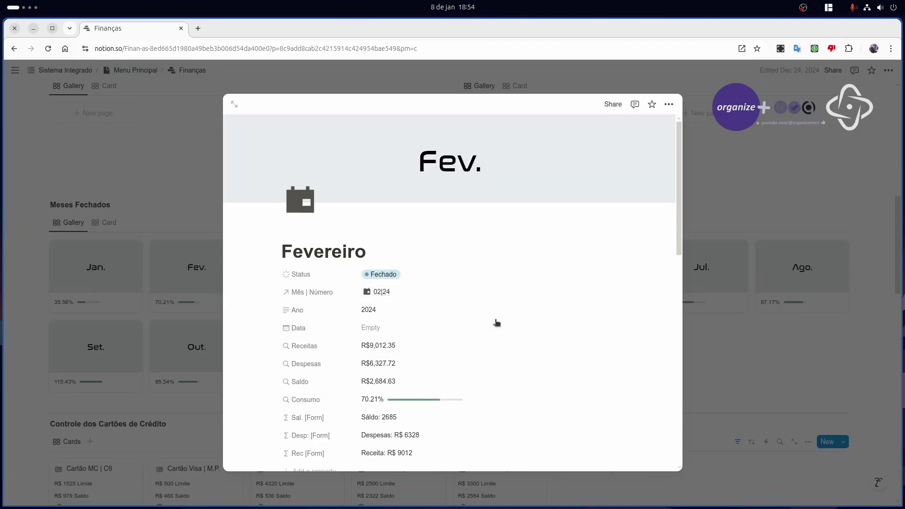
pyautogui.scroll(-3, 495, 319)
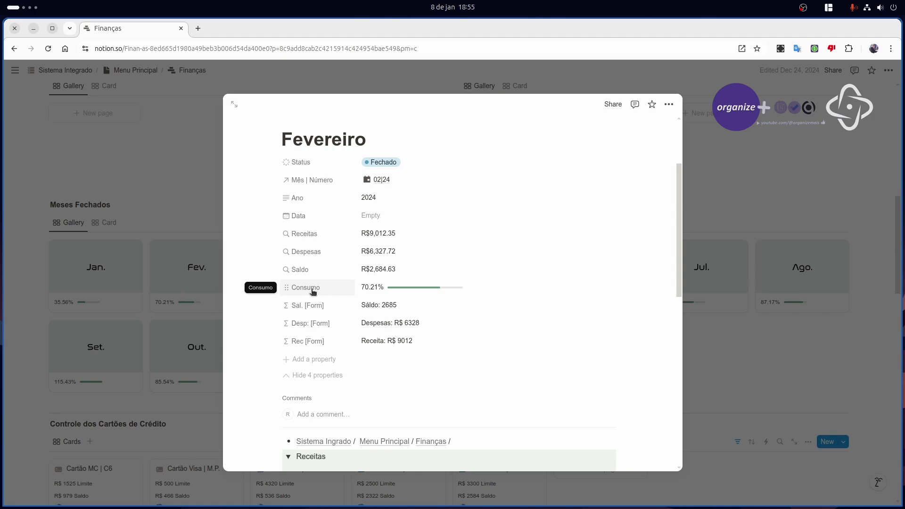
# Step: Return to the Receitas vs Despesas window and look over the Mês | Nome, Ano and Mês Receita columns of RecVsDesp#
pyautogui.press('super')
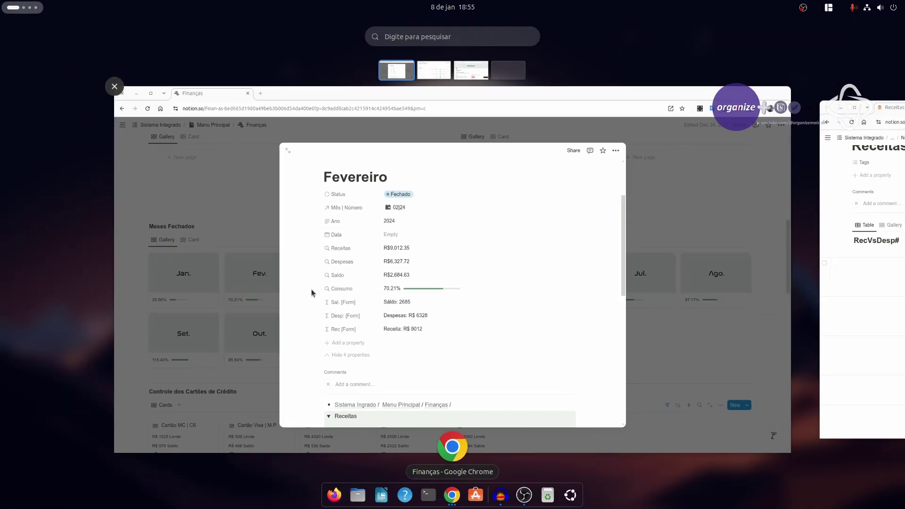
pyautogui.scroll(-1, 311, 293)
pyautogui.click(311, 290)
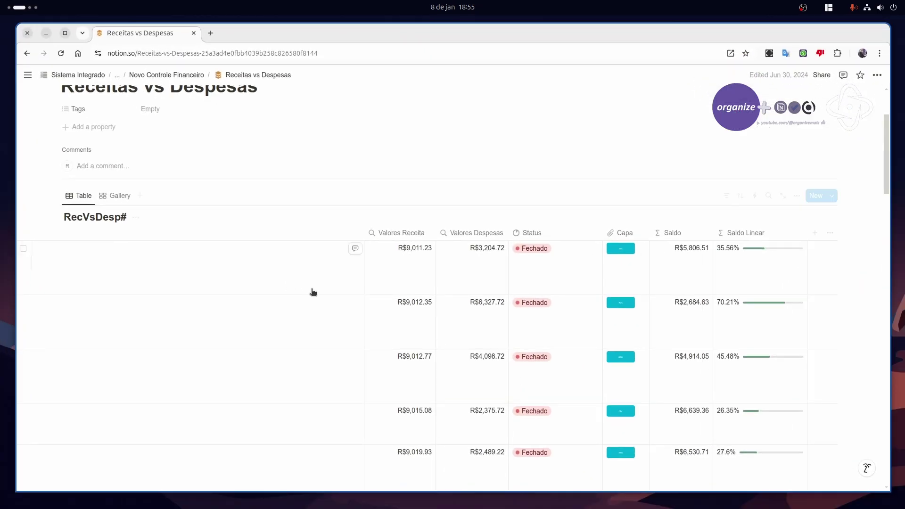
pyautogui.scroll(-15, 520, 484)
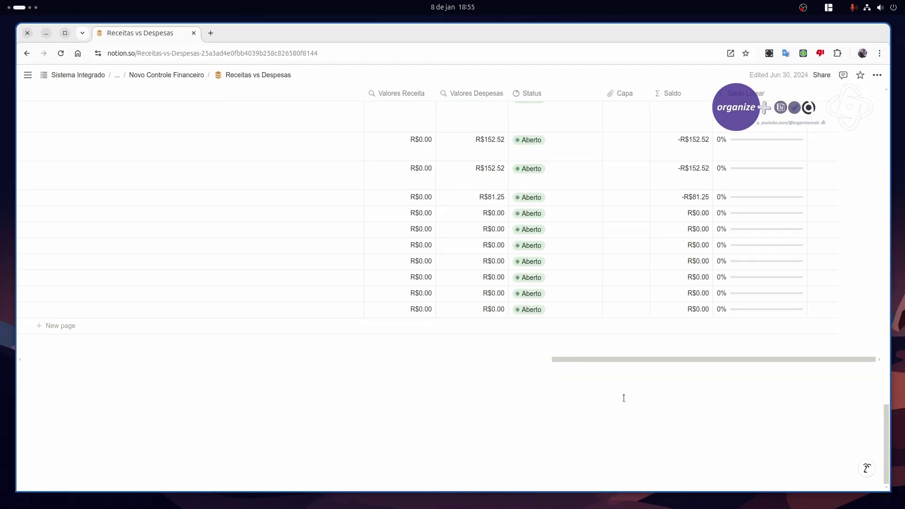
pyautogui.moveTo(618, 358); pyautogui.dragTo(54, 383)
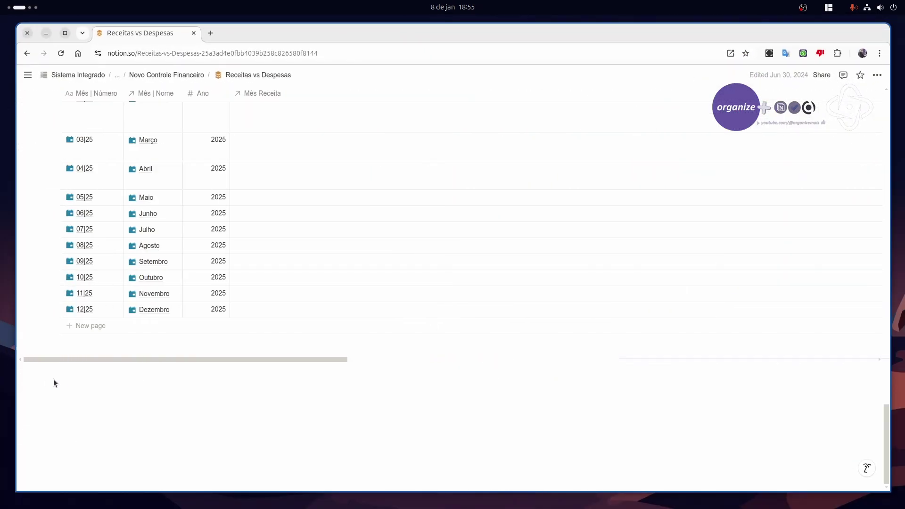
pyautogui.scroll(15, 137, 317)
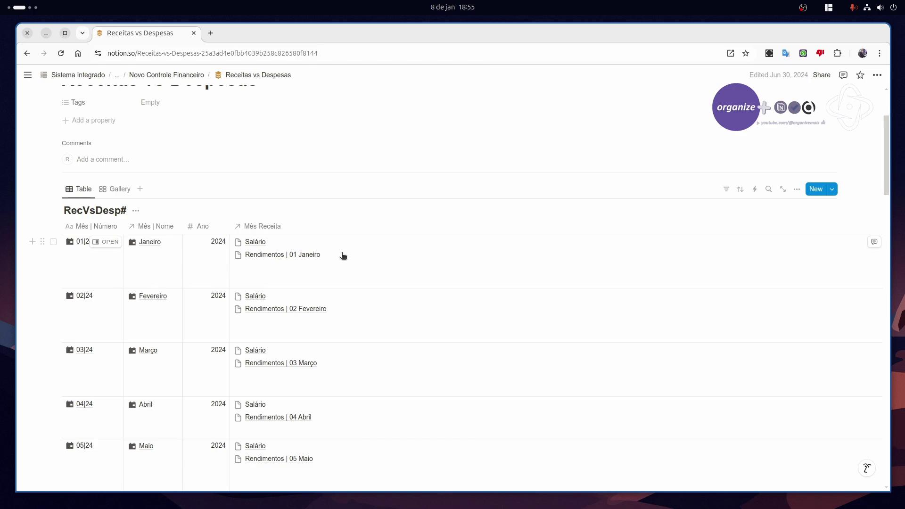
# Step: Switch back to the Fevereiro page in the Finanças window
pyautogui.press('super')
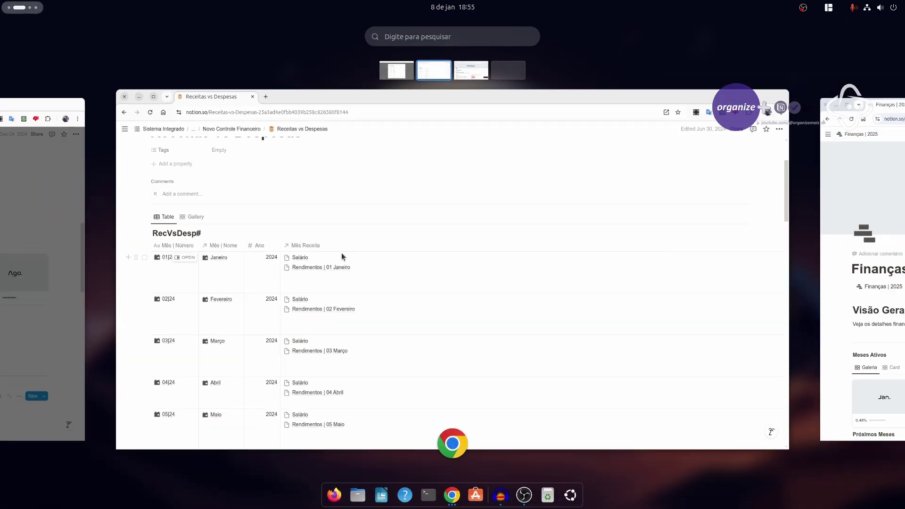
pyautogui.press('Right')
pyautogui.press('Return')
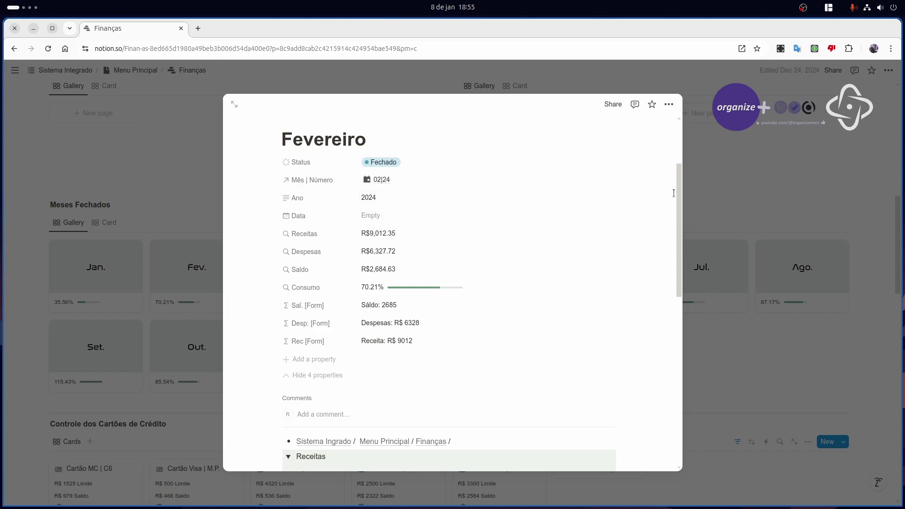
# Step: Close the Fevereiro page, switch to the Receitas vs Despesas window and open the parent Novo Controle Financeiro database page
pyautogui.click(734, 188)
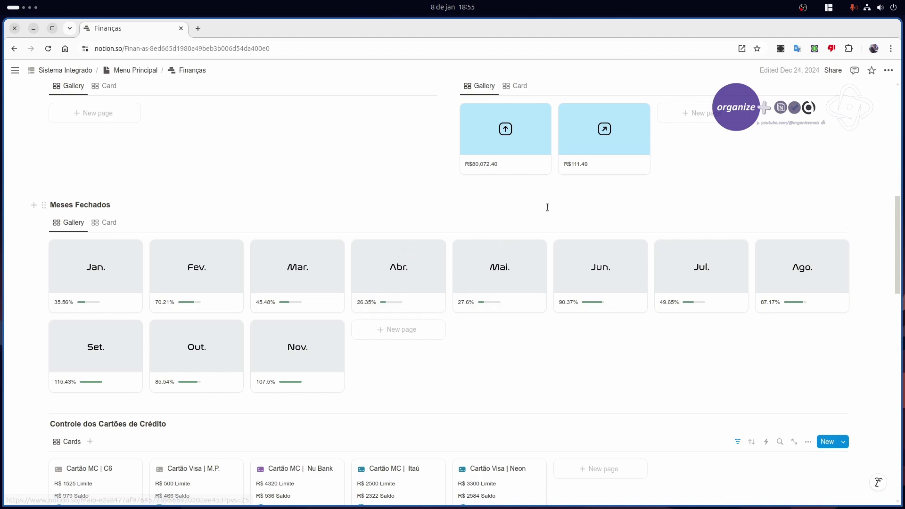
pyautogui.press('super')
pyautogui.hotkey('ctrl', 'alt', 'Right')
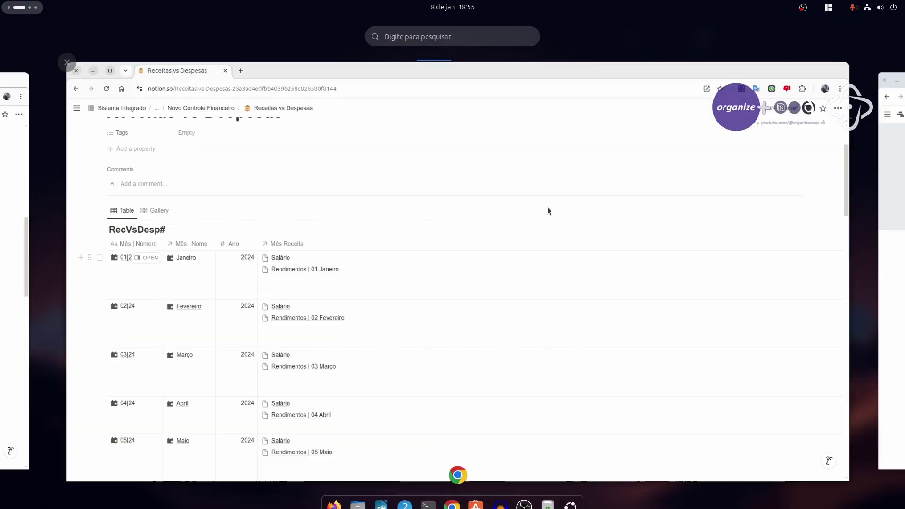
pyautogui.click(547, 208)
pyautogui.scroll(-3, 518, 227)
pyautogui.scroll(5, 490, 267)
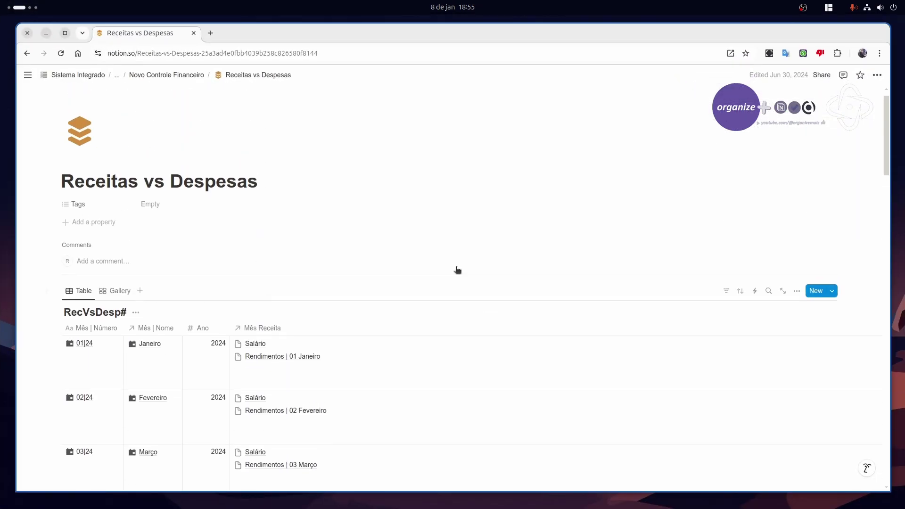
pyautogui.click(168, 75)
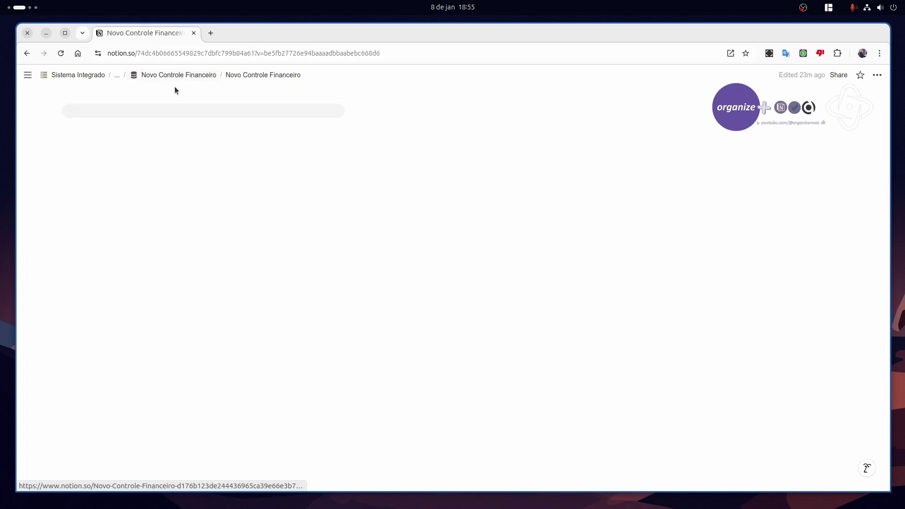
pyautogui.click(191, 80)
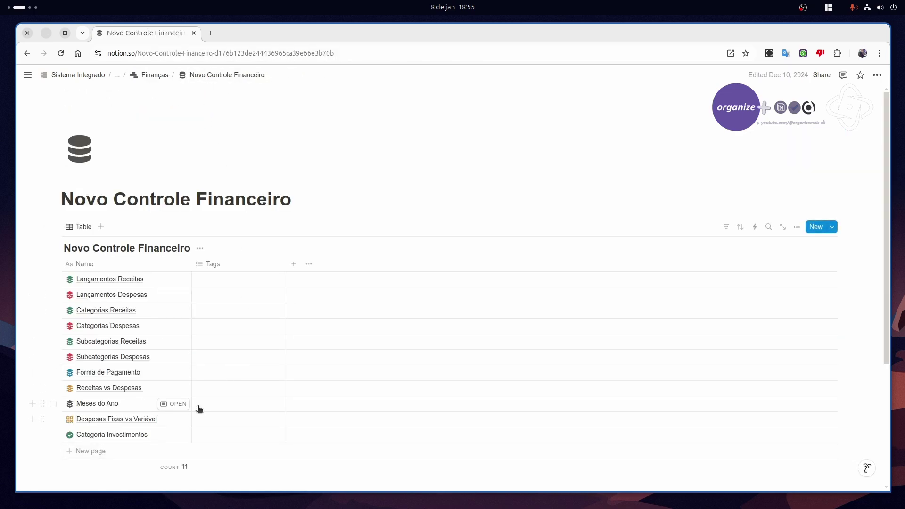
# Step: Open Meses do Ano as a full page and look over the months and value columns of the Meses# table
pyautogui.click(177, 404)
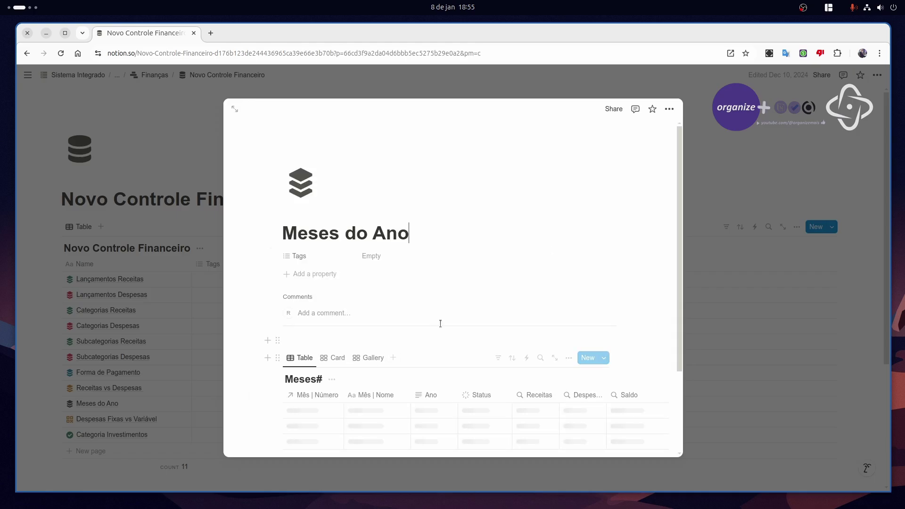
pyautogui.scroll(-3, 482, 275)
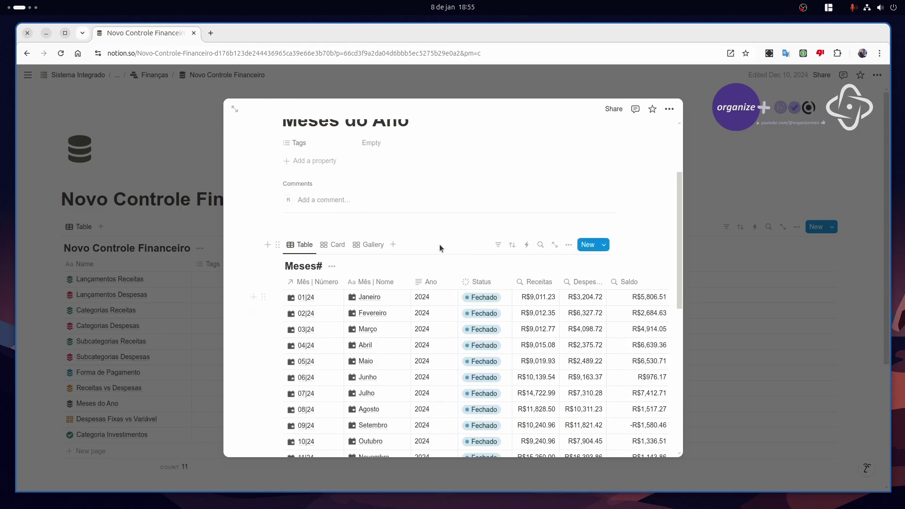
pyautogui.click(235, 113)
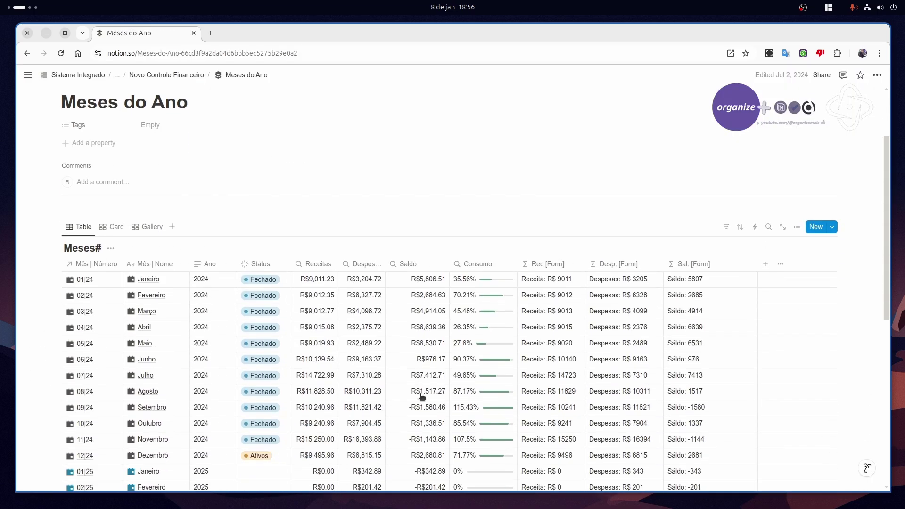
pyautogui.scroll(-2, 422, 396)
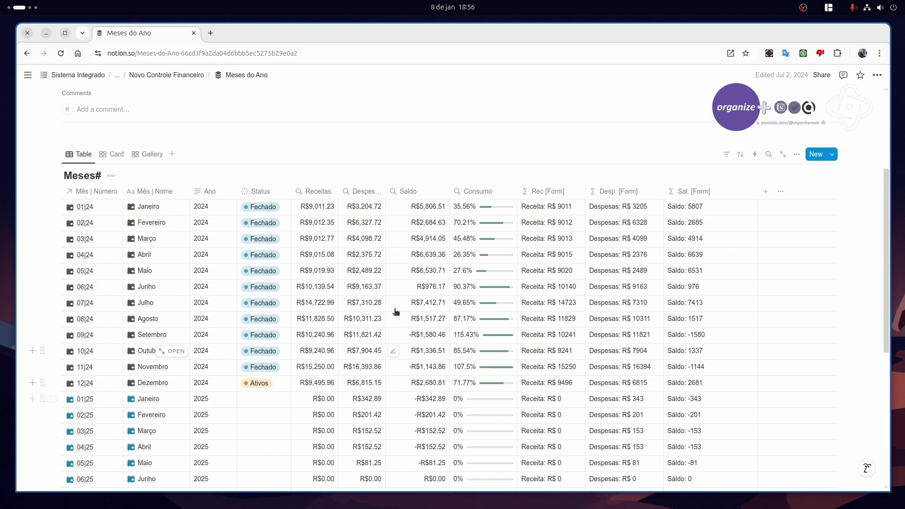
# Step: Return to Novo Controle Financeiro, open Despesas Fixas vs Variável and look through the types and related expenses in FixaVarInv#
pyautogui.click(190, 76)
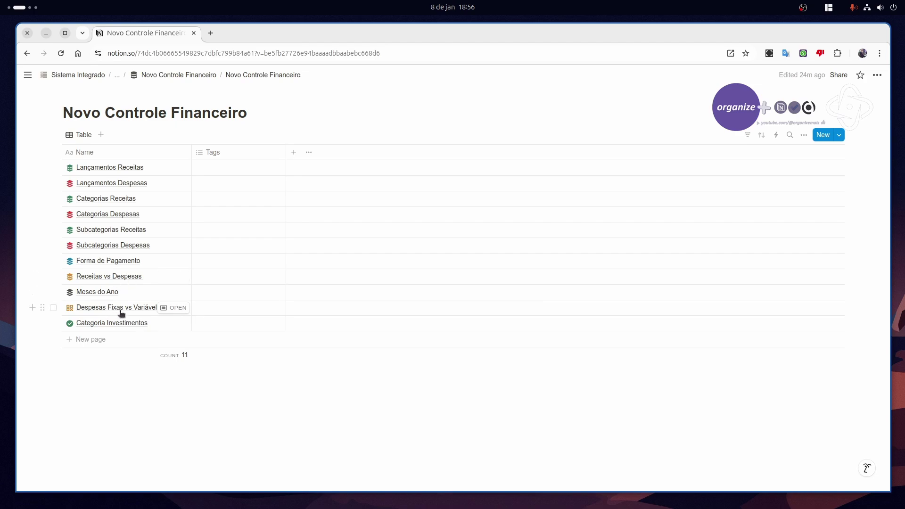
pyautogui.click(178, 307)
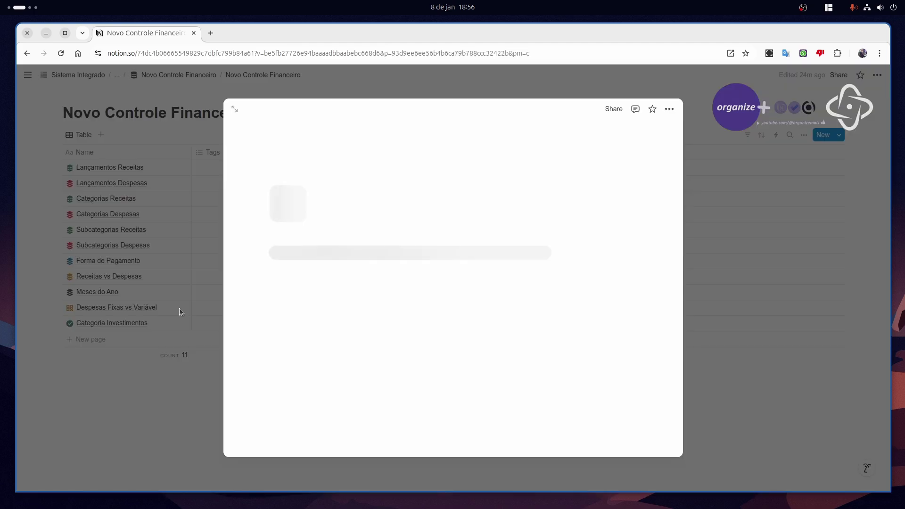
pyautogui.scroll(-3, 516, 254)
pyautogui.scroll(-2, 518, 259)
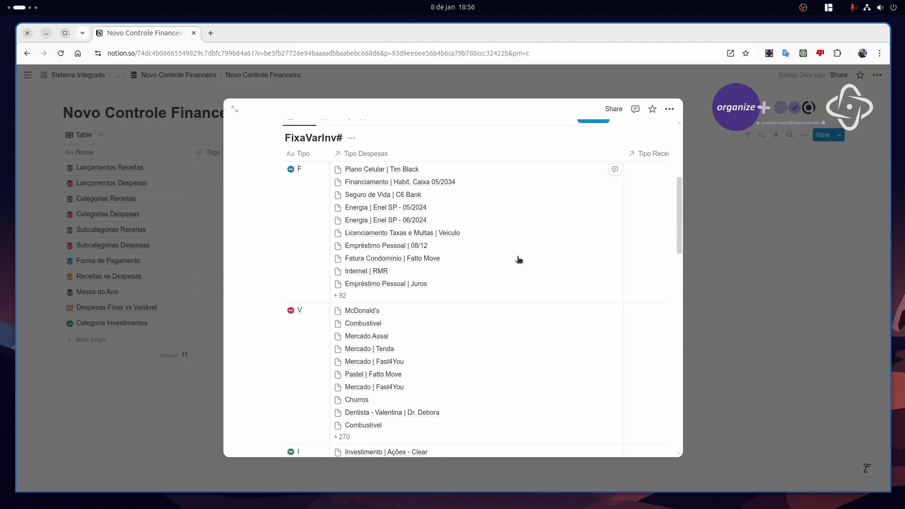
pyautogui.scroll(5, 589, 302)
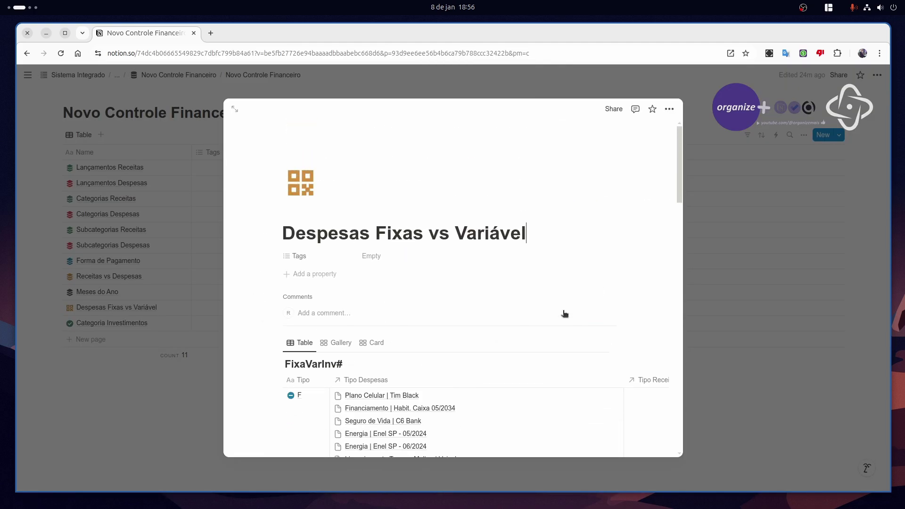
pyautogui.scroll(-4, 531, 323)
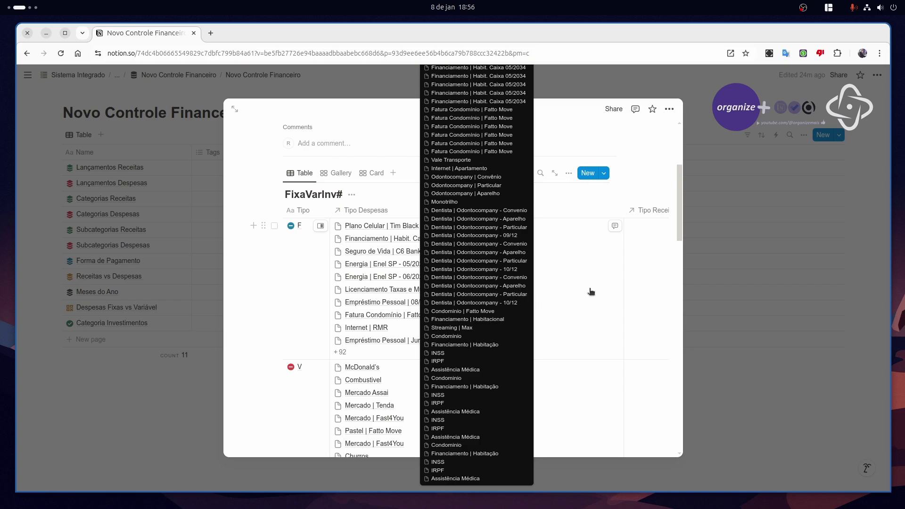
pyautogui.scroll(3, 576, 290)
pyautogui.scroll(-8, 576, 290)
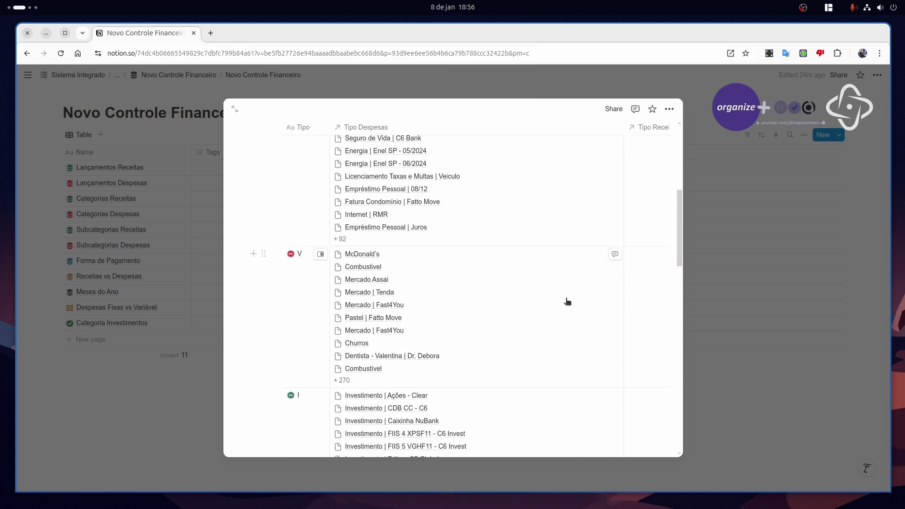
pyautogui.scroll(-3, 543, 311)
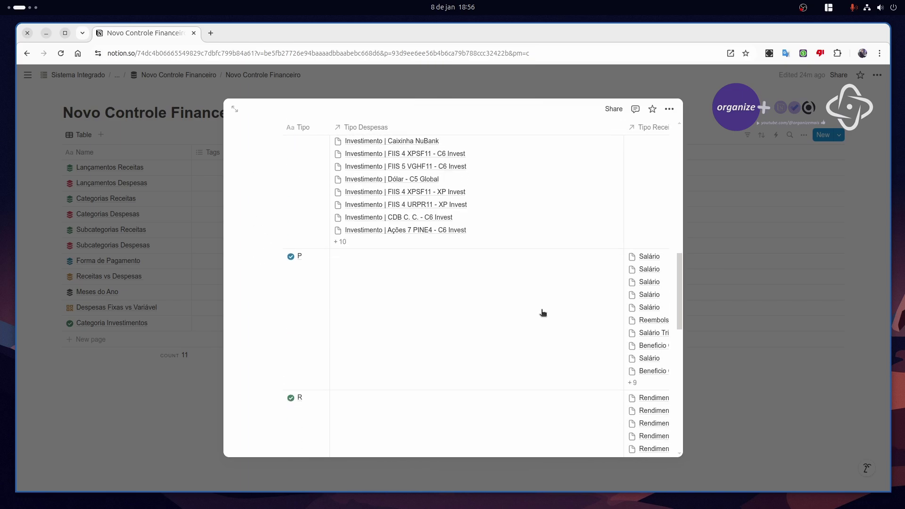
pyautogui.scroll(6, 542, 315)
pyautogui.scroll(5, 542, 316)
# Step: Switch to the Finanças window and examine the expense and income distribution galleries under Visão Geral das Finanças | 2024
pyautogui.press('super')
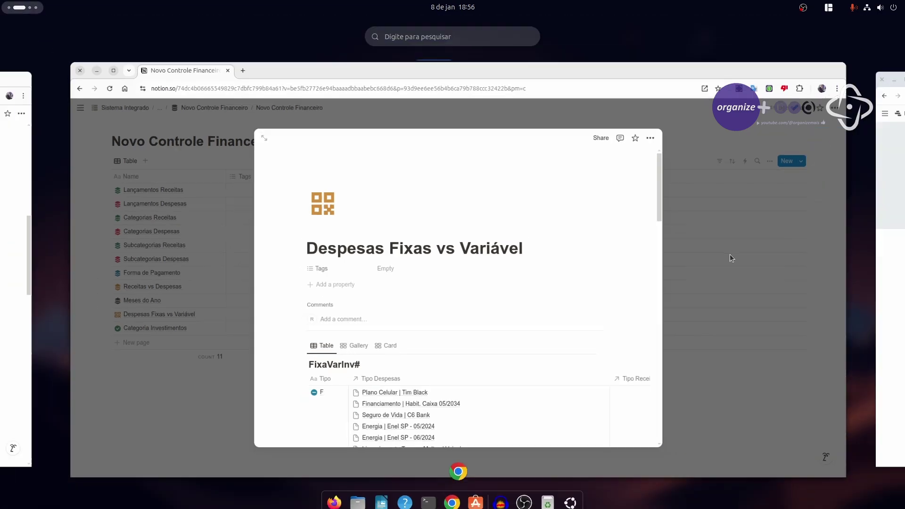
pyautogui.scroll(1, 729, 253)
pyautogui.scroll(-1, 729, 253)
pyautogui.scroll(1, 729, 254)
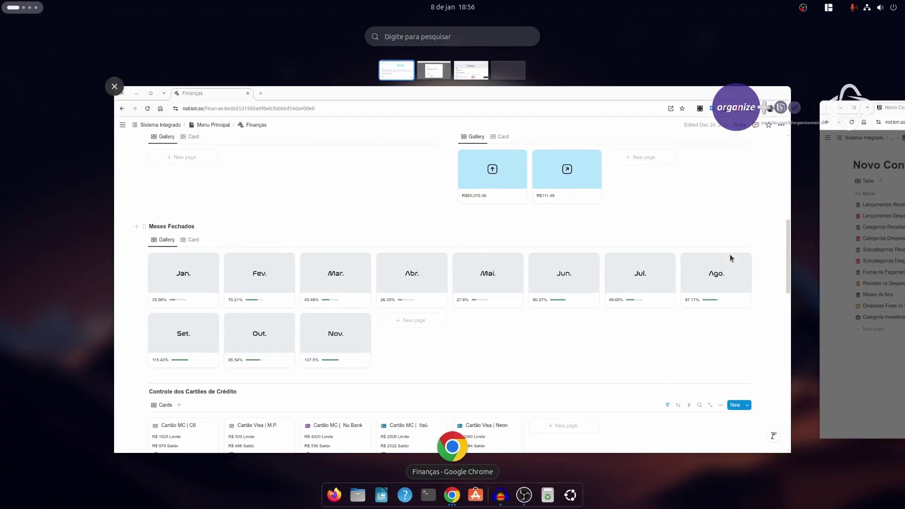
pyautogui.click(729, 254)
pyautogui.scroll(5, 729, 254)
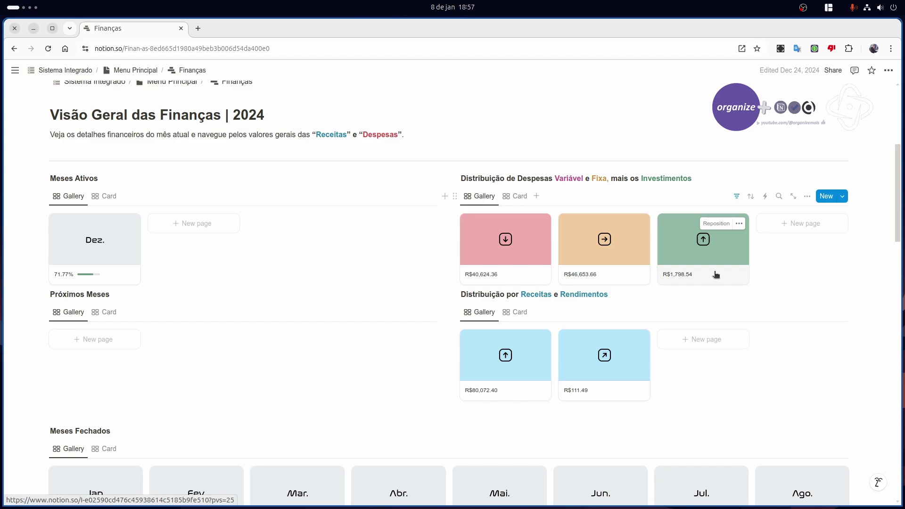
# Step: Return to the Despesas Fixas vs Variável window and examine the columns of FixaVarIn_ProdRend# and the Totalizadores table
pyautogui.press('super')
pyautogui.press('super+Page_Up')
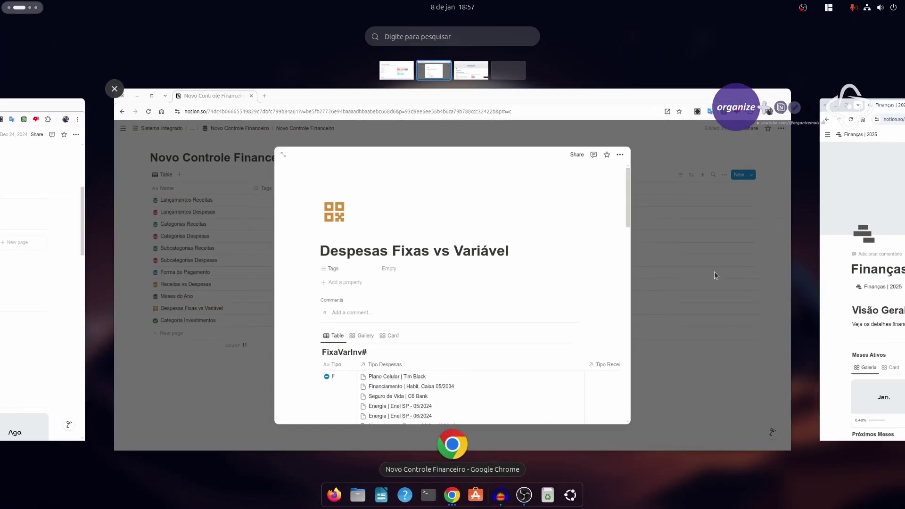
pyautogui.click(713, 271)
pyautogui.scroll(-3, 508, 263)
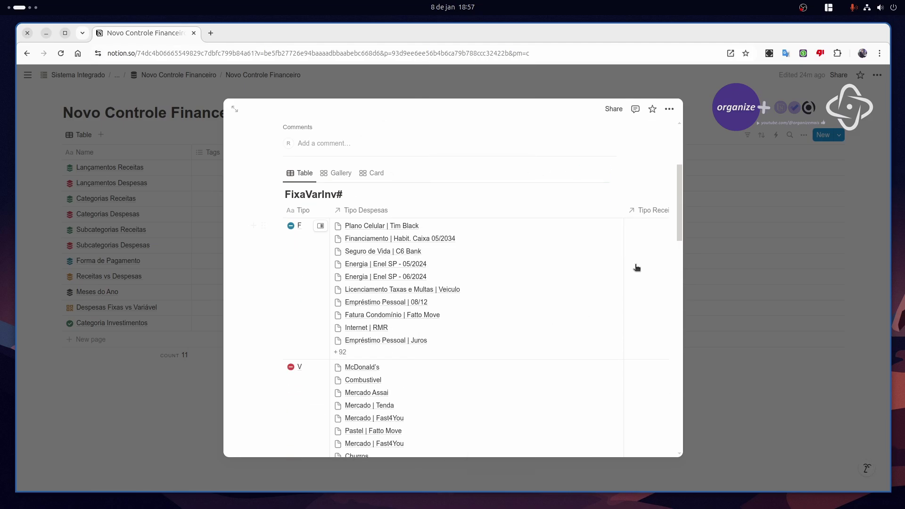
pyautogui.scroll(-5, 583, 278)
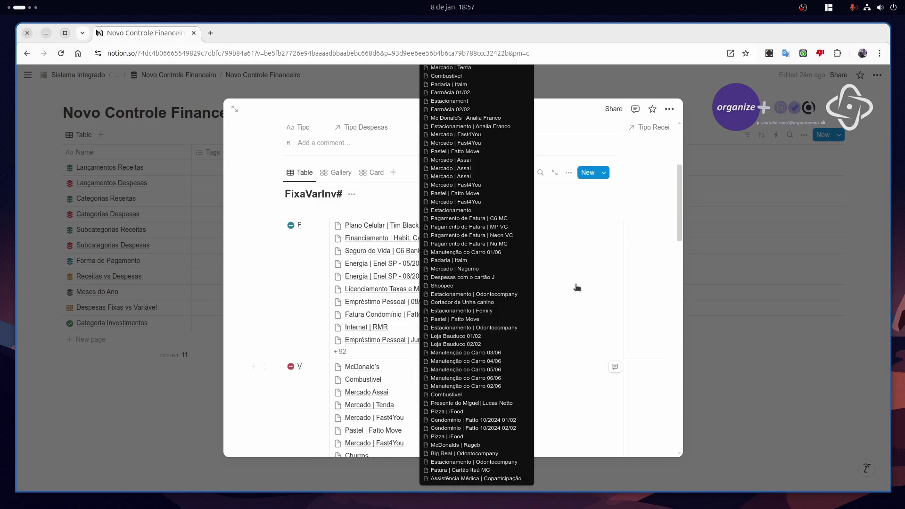
pyautogui.scroll(-10, 573, 296)
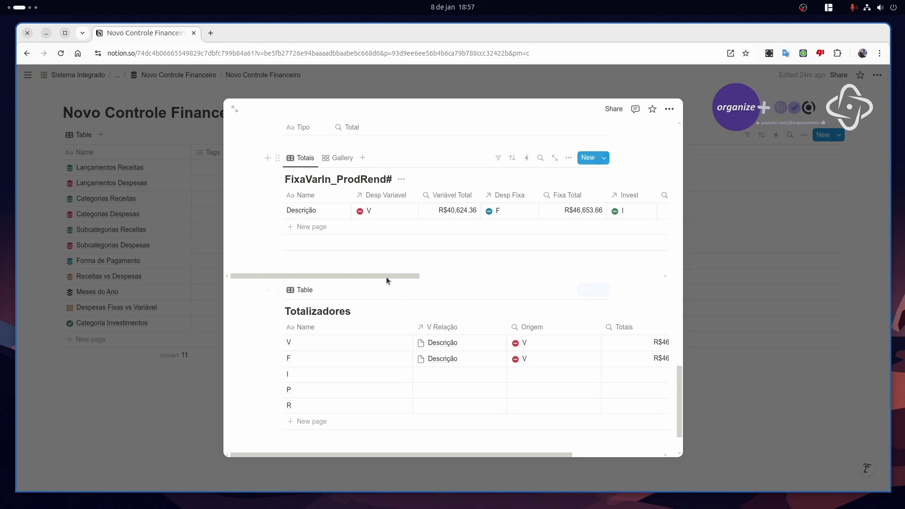
pyautogui.moveTo(383, 275); pyautogui.dragTo(636, 263)
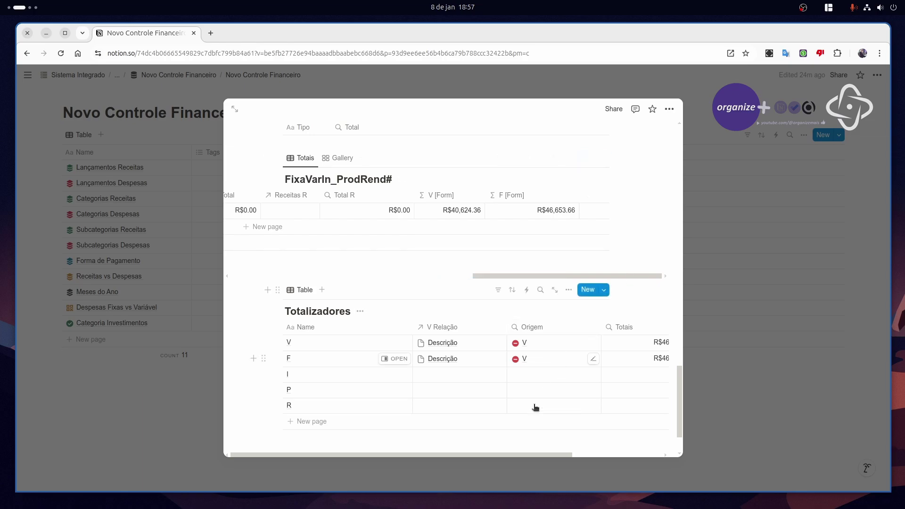
pyautogui.moveTo(487, 452); pyautogui.dragTo(465, 441)
# Step: Go back through the V, I, P and R rows of FixaVarInv# and review their related expenses and income
pyautogui.scroll(15, 422, 374)
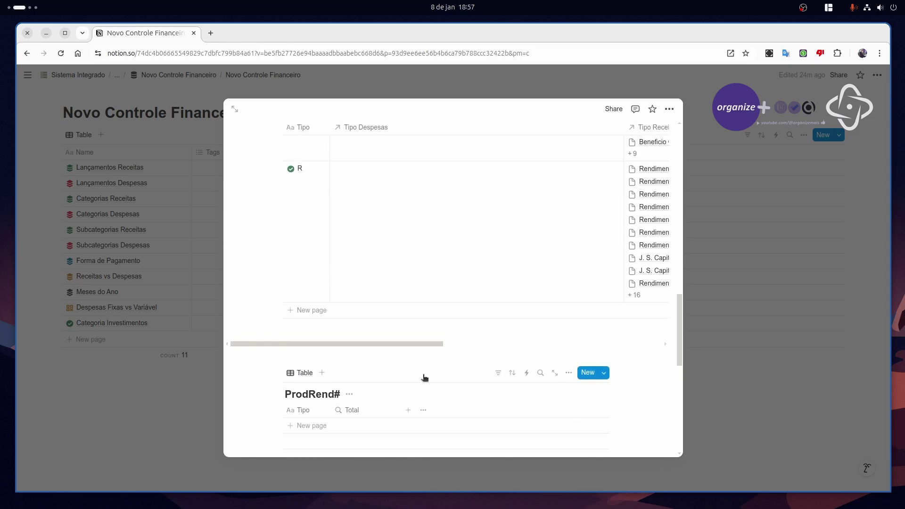
pyautogui.scroll(5, 425, 378)
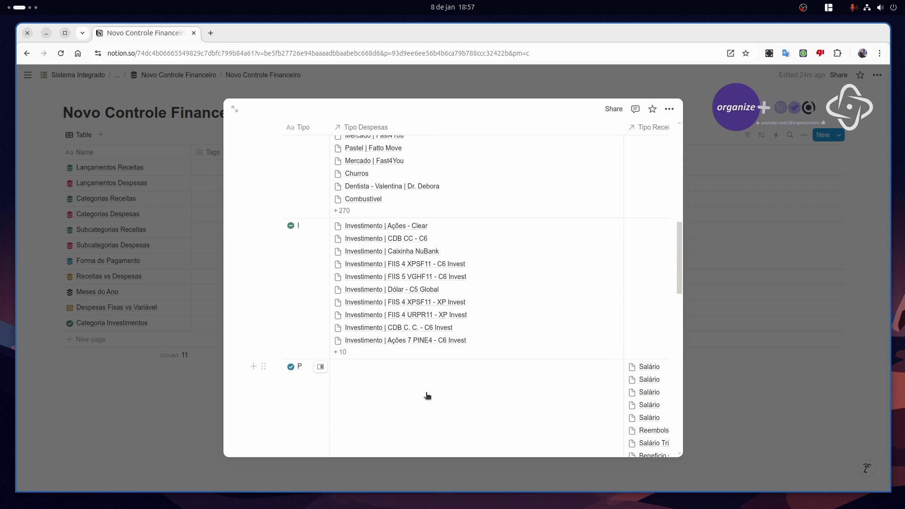
pyautogui.scroll(3, 428, 399)
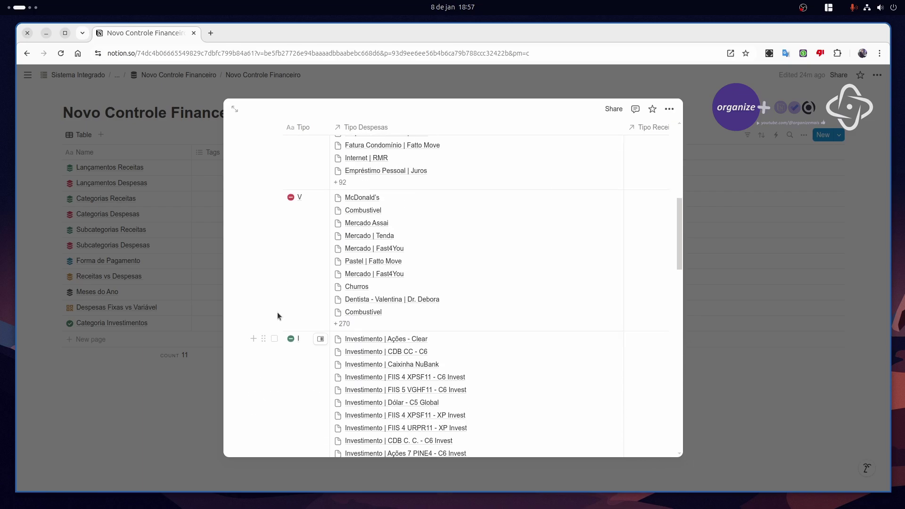
pyautogui.scroll(-3, 351, 337)
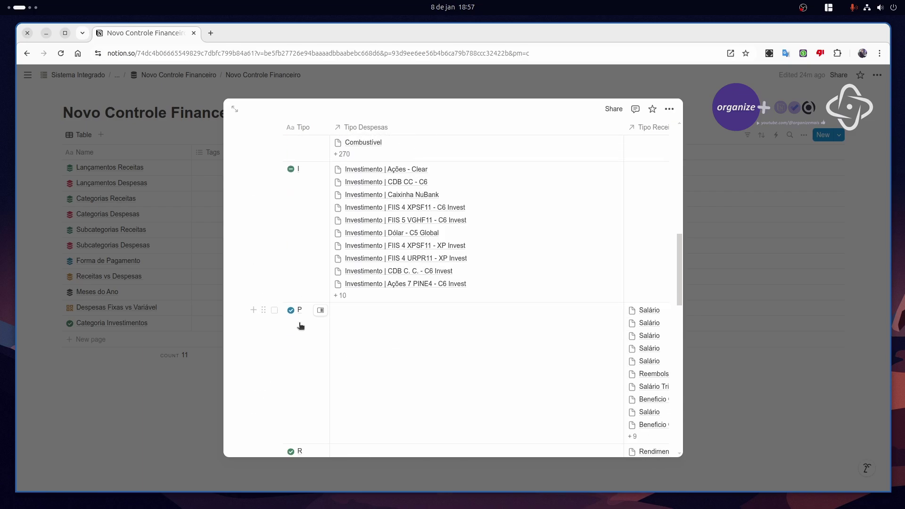
pyautogui.scroll(-2, 301, 323)
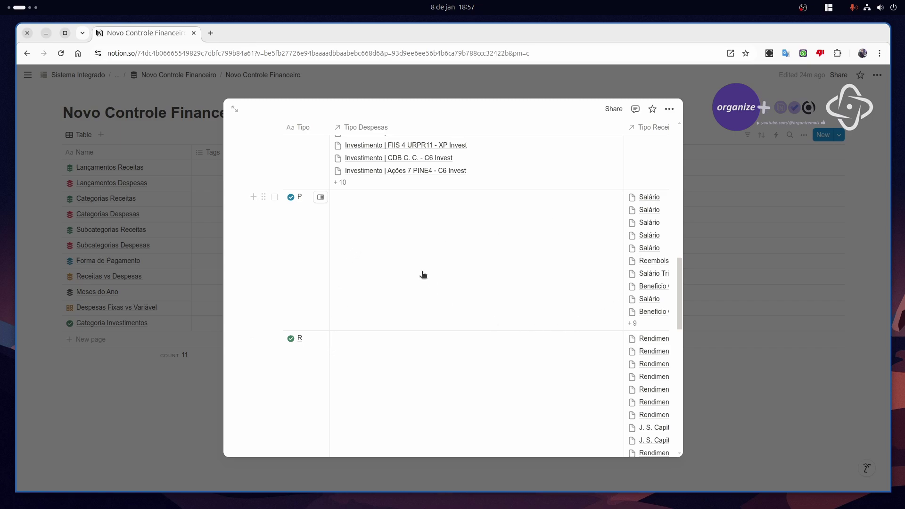
pyautogui.scroll(-3, 445, 298)
pyautogui.scroll(3, 452, 313)
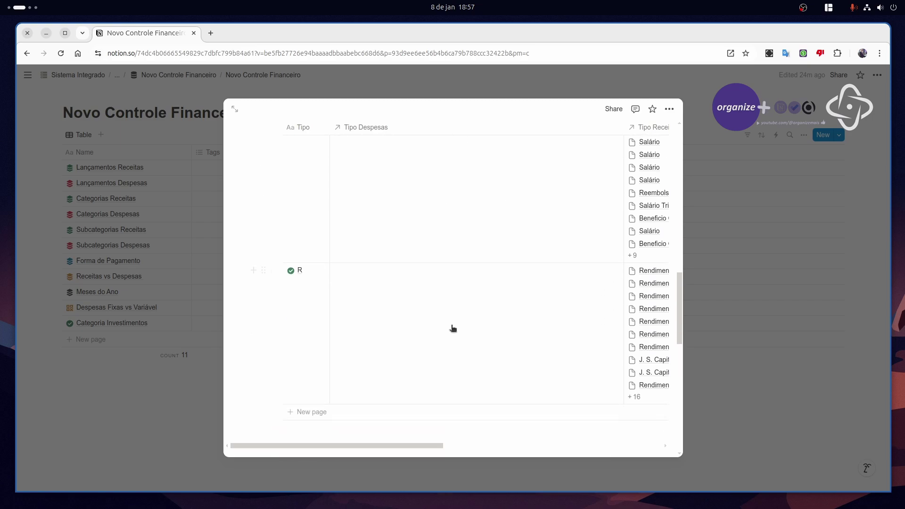
# Step: Review FixaVarInv# from its first row, then bring its Total Desp and Total Receita columns into view
pyautogui.scroll(10, 453, 332)
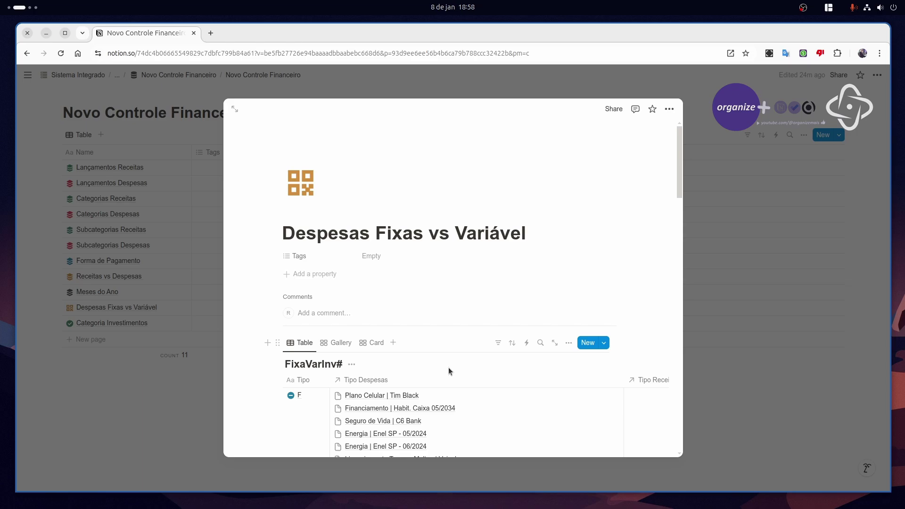
pyautogui.scroll(-4, 448, 367)
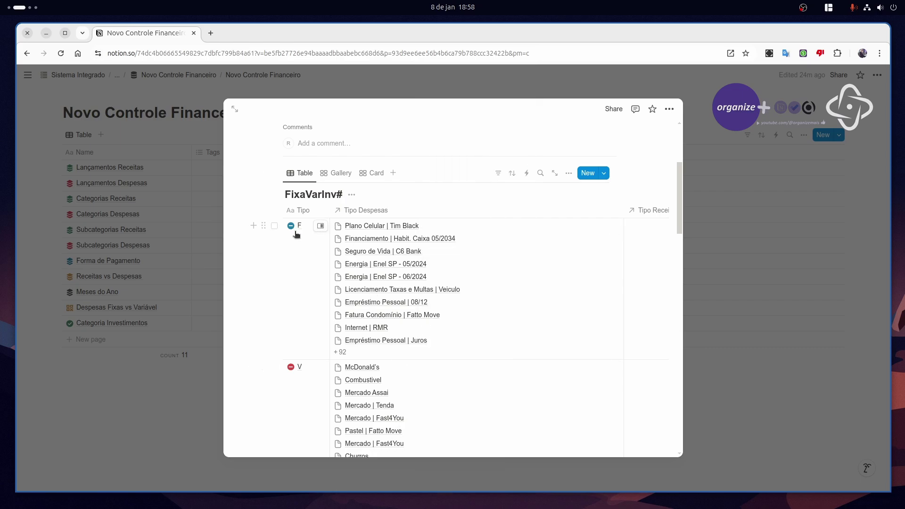
pyautogui.scroll(-8, 457, 401)
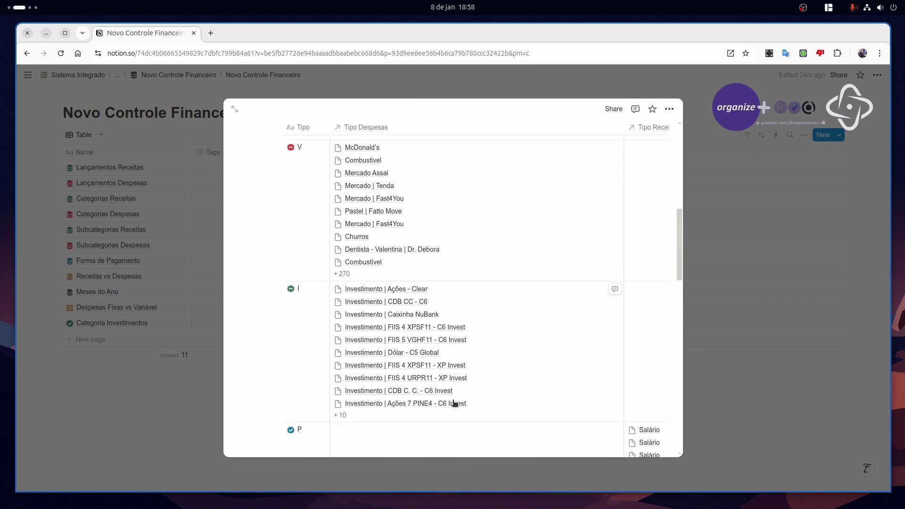
pyautogui.scroll(-10, 420, 422)
pyautogui.scroll(6, 377, 372)
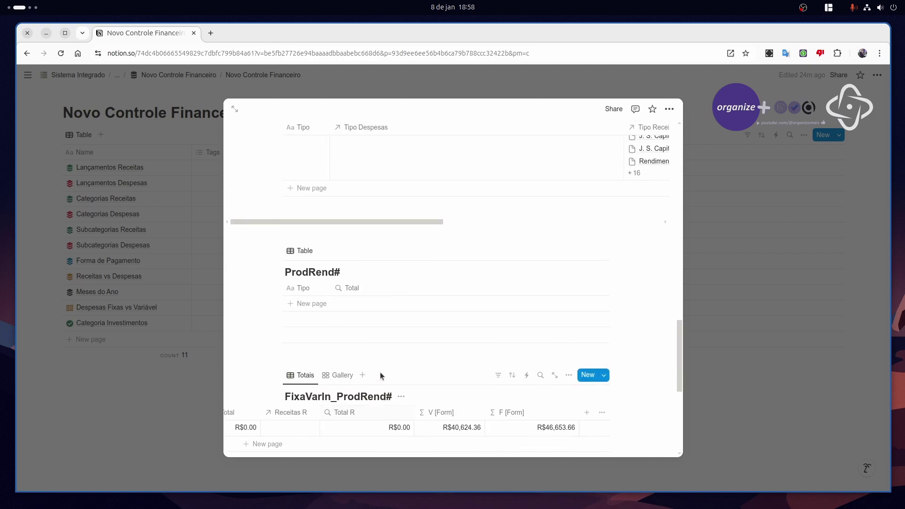
pyautogui.moveTo(355, 344); pyautogui.dragTo(587, 346)
pyautogui.scroll(10, 551, 291)
pyautogui.scroll(-3, 555, 293)
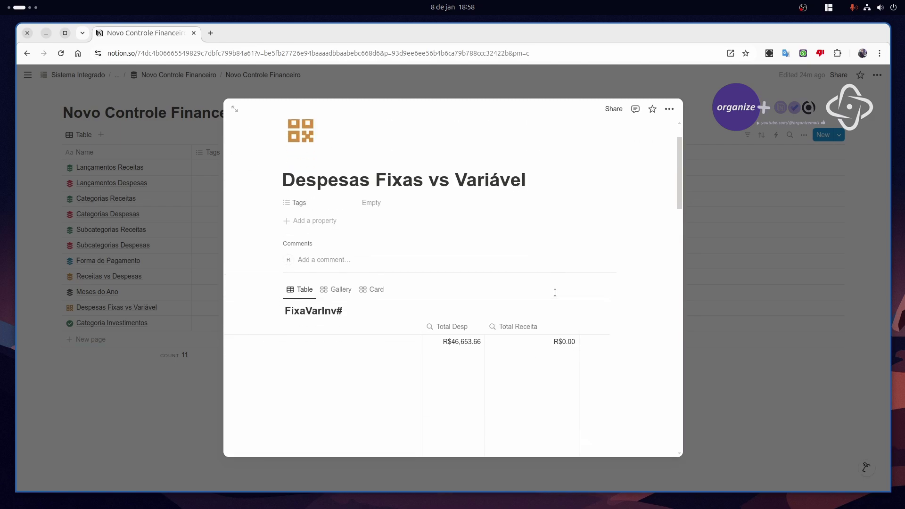
# Step: Review the Total Desp and Total Receita values of every FixaVarInv# row, and close the Despesas Fixas vs Variável page
pyautogui.scroll(-5, 465, 278)
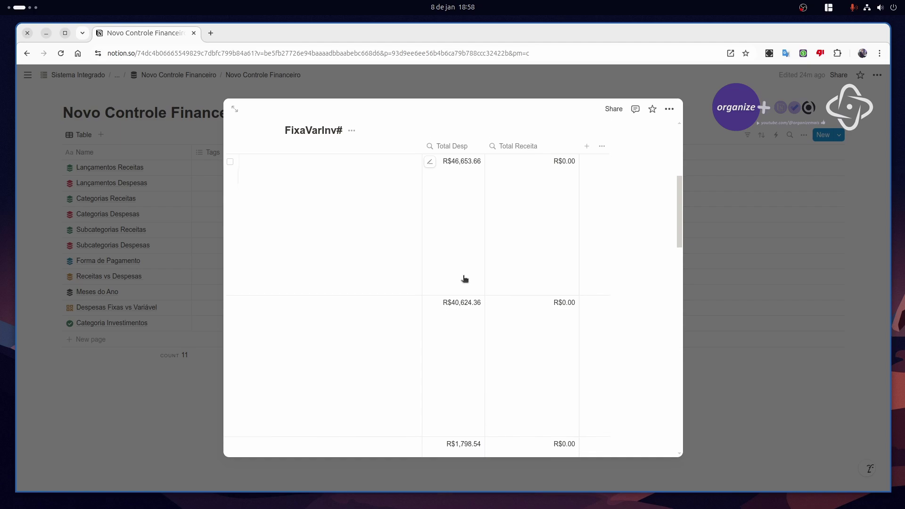
pyautogui.scroll(-3, 565, 284)
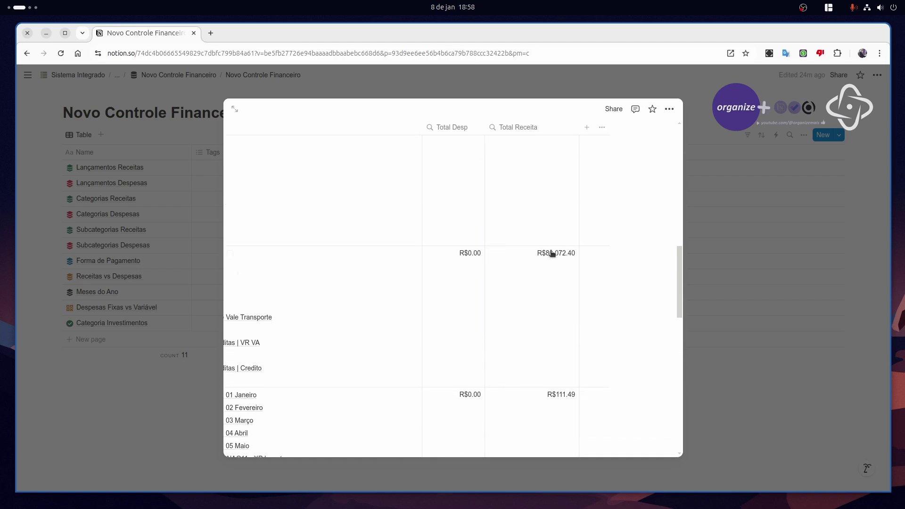
pyautogui.scroll(-7, 565, 284)
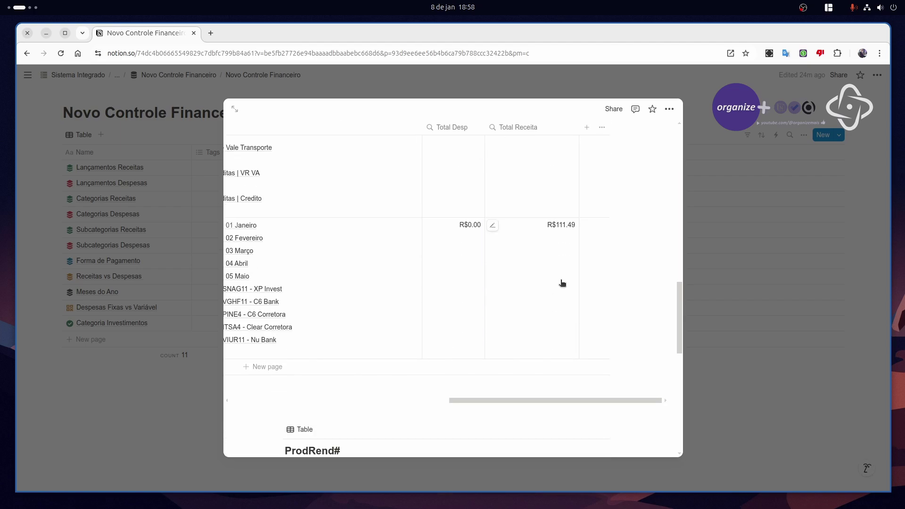
pyautogui.scroll(15, 561, 301)
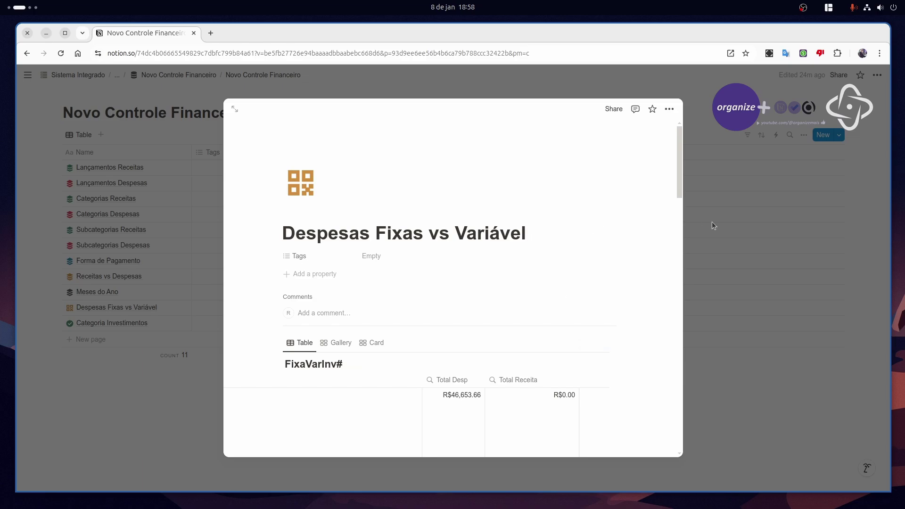
pyautogui.click(732, 197)
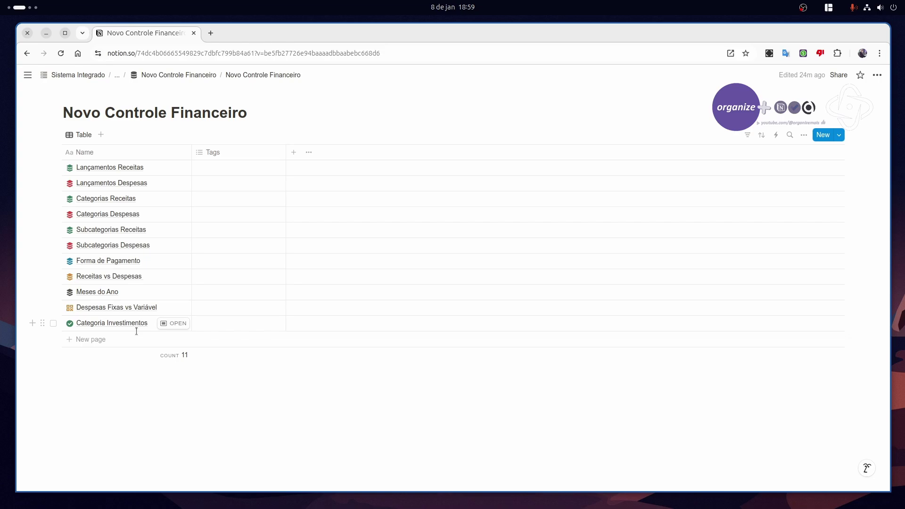
# Step: Switch to the Finanças | 2025 window and examine its month galleries and the expense and income distribution galleries
pyautogui.press('super')
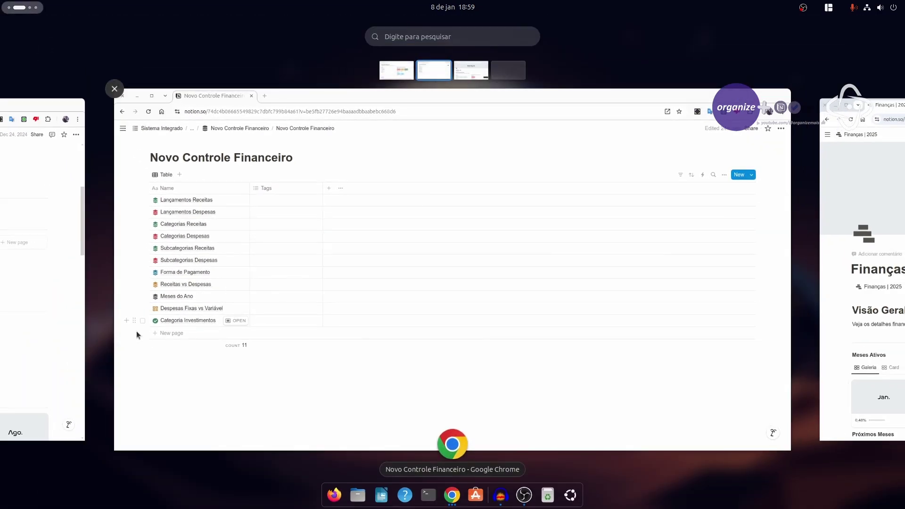
pyautogui.scroll(-1, 136, 332)
pyautogui.click(136, 335)
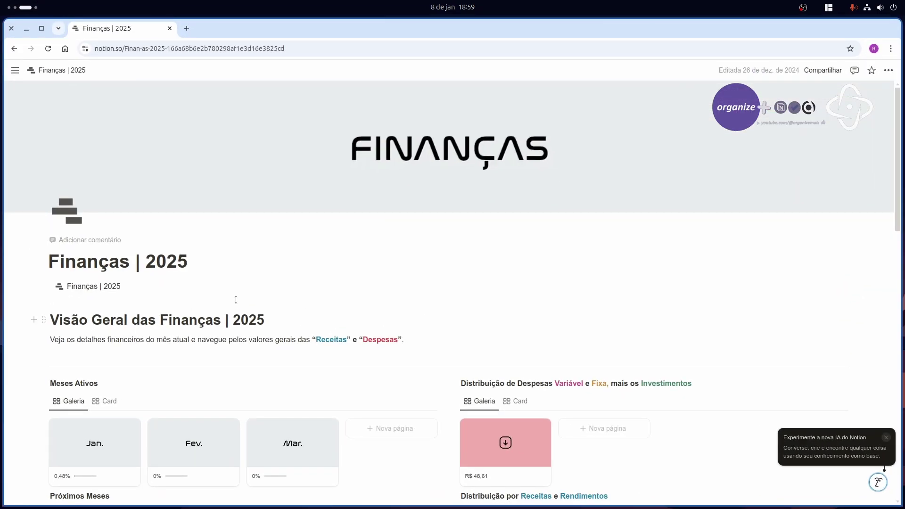
pyautogui.scroll(-7, 432, 269)
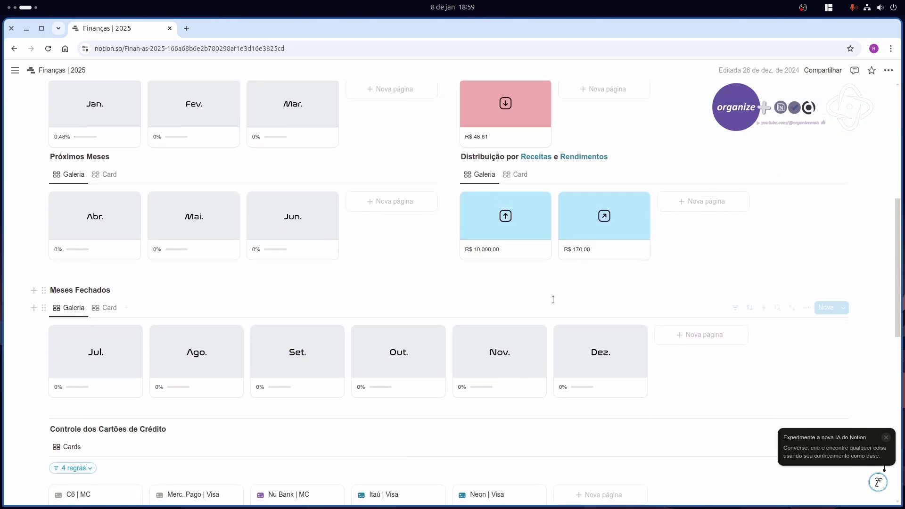
pyautogui.scroll(-1, 278, 297)
pyautogui.scroll(4, 330, 297)
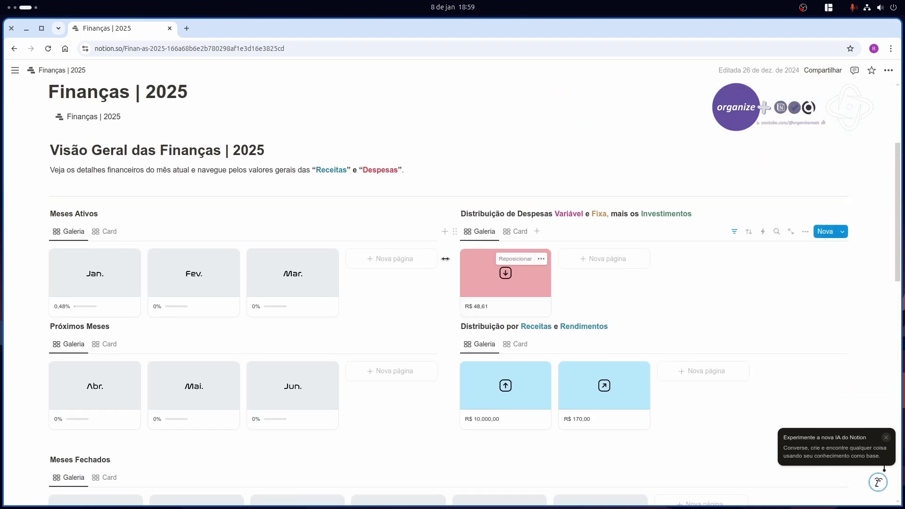
pyautogui.scroll(-2, 391, 263)
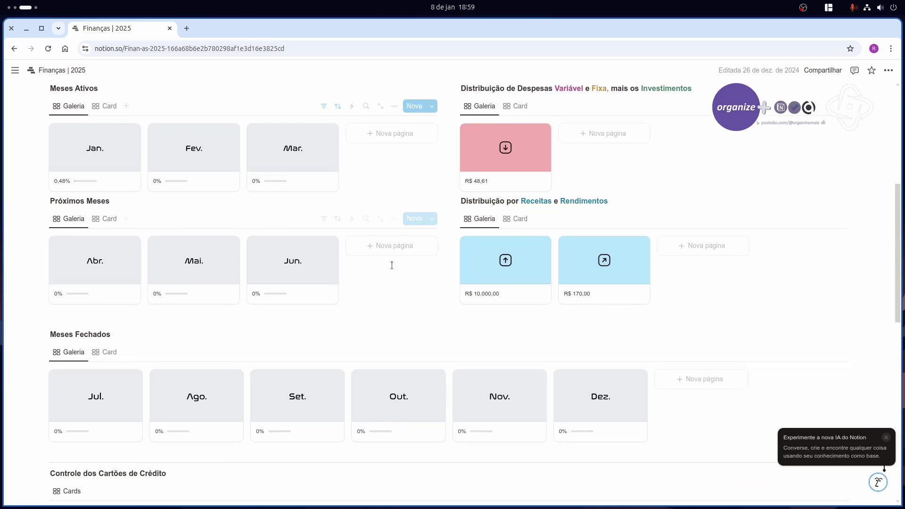
pyautogui.scroll(2, 404, 272)
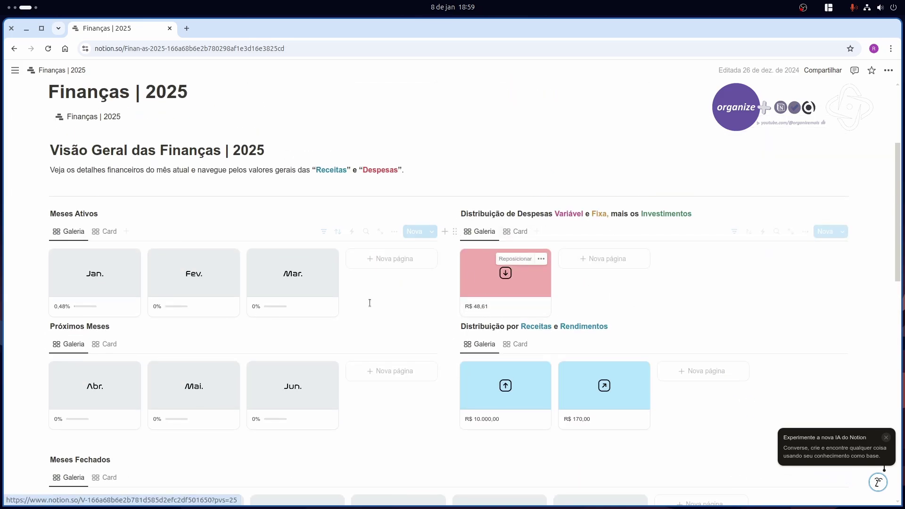
# Step: Show the Receitas por Subcategoria gallery of Finanças | 2025 in its Cards view
pyautogui.scroll(-1, 375, 309)
pyautogui.scroll(-10, 375, 309)
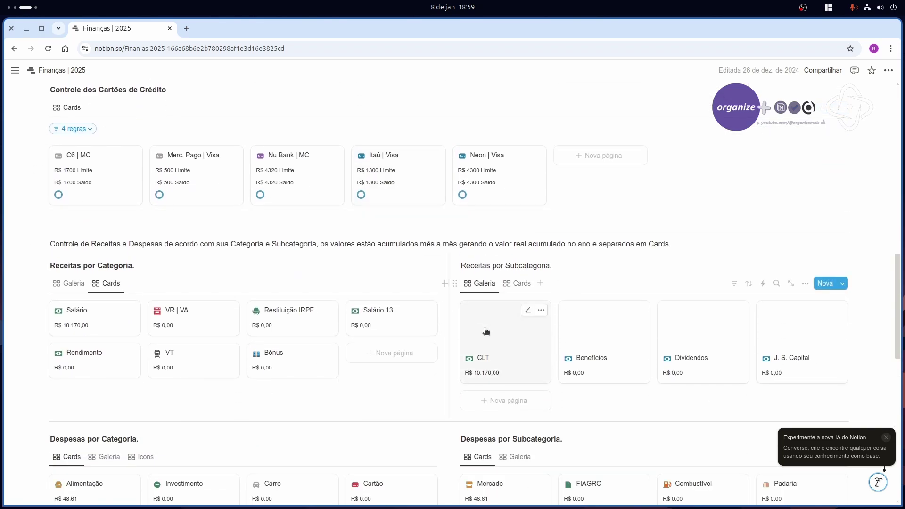
pyautogui.click(517, 285)
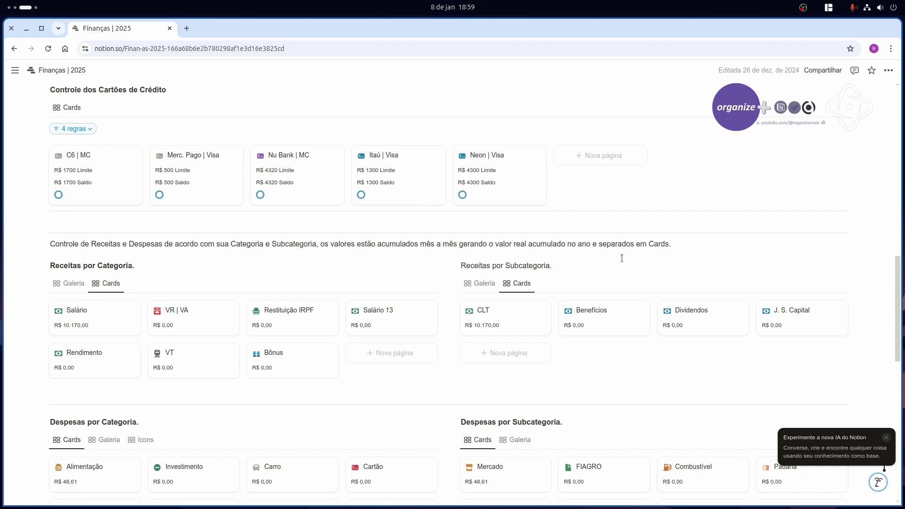
# Step: Open the January page from the Meses Ativos gallery, view its properties and close it
pyautogui.scroll(4, 428, 325)
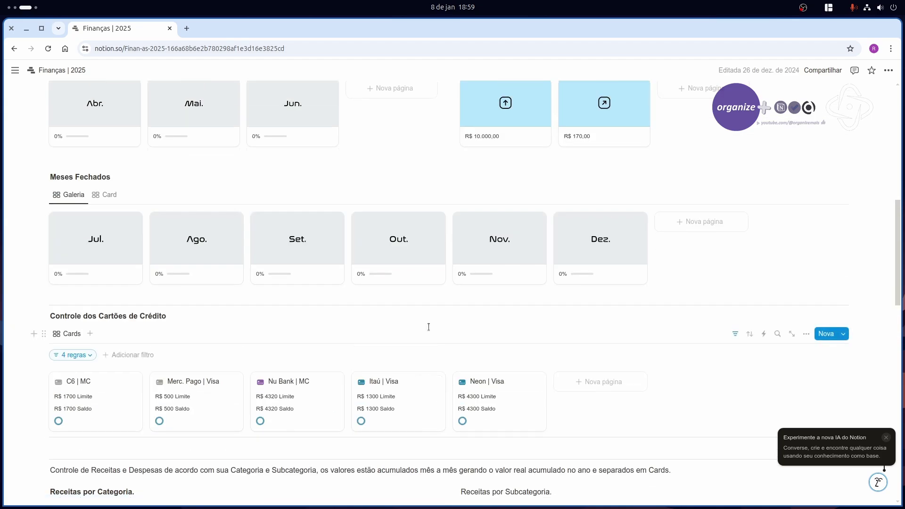
pyautogui.scroll(2, 292, 327)
pyautogui.scroll(2, 121, 204)
pyautogui.click(104, 221)
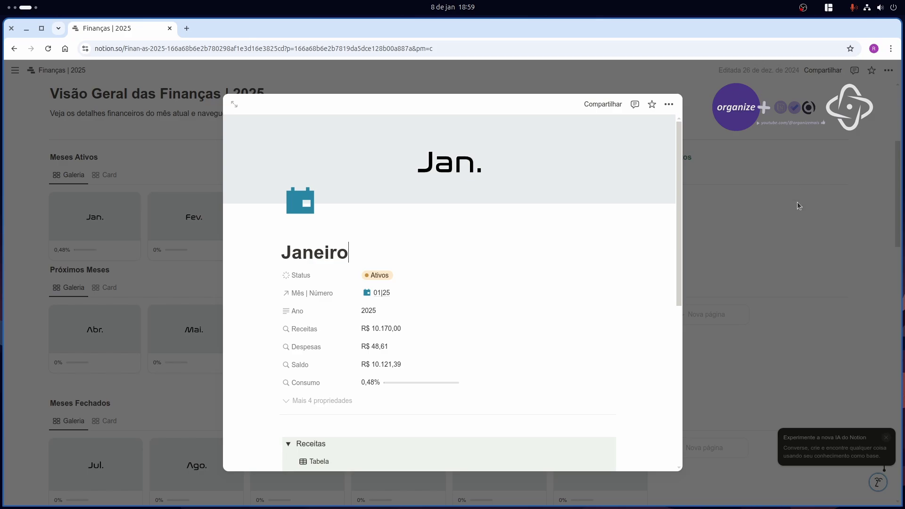
pyautogui.click(797, 201)
# Step: Review the category and subcategory cards of Finanças | 2025, and return to the Visão Geral das Finanças | 2025 section
pyautogui.scroll(-6, 386, 212)
pyautogui.scroll(-14, 371, 226)
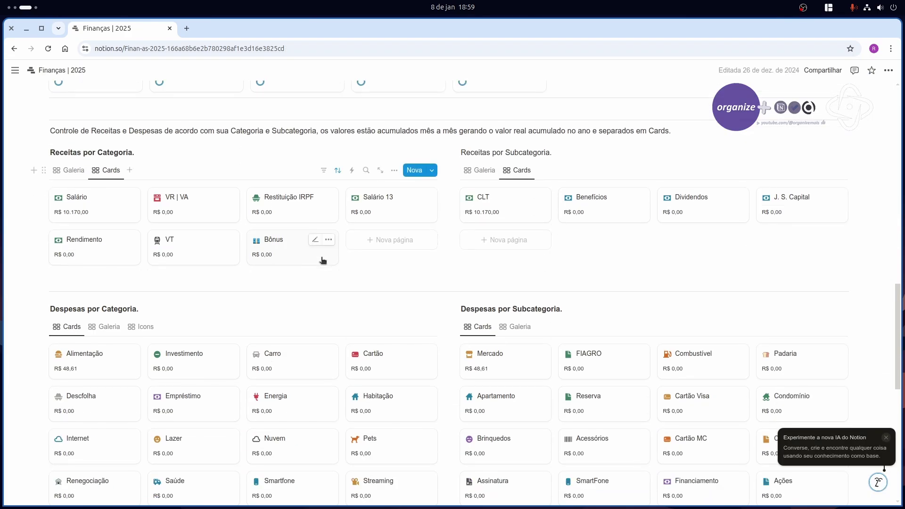
pyautogui.scroll(7, 276, 280)
pyautogui.scroll(12, 276, 283)
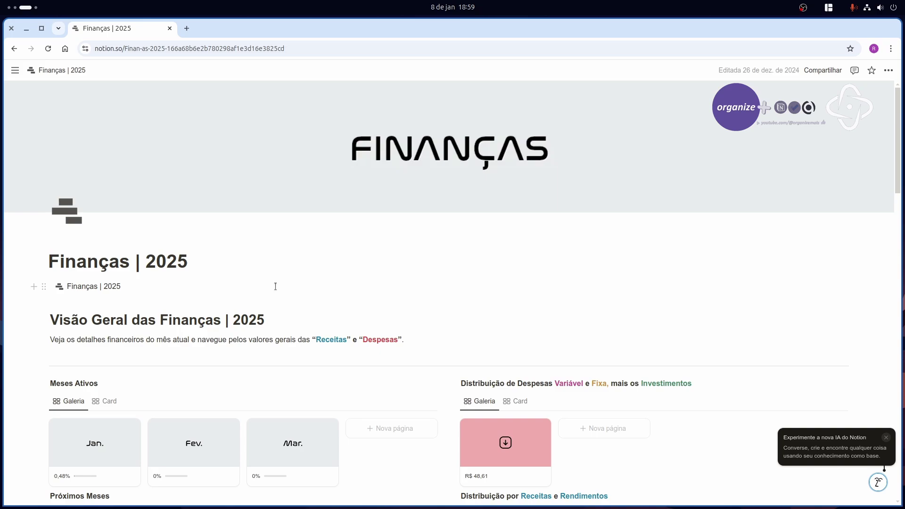
pyautogui.scroll(-3, 255, 306)
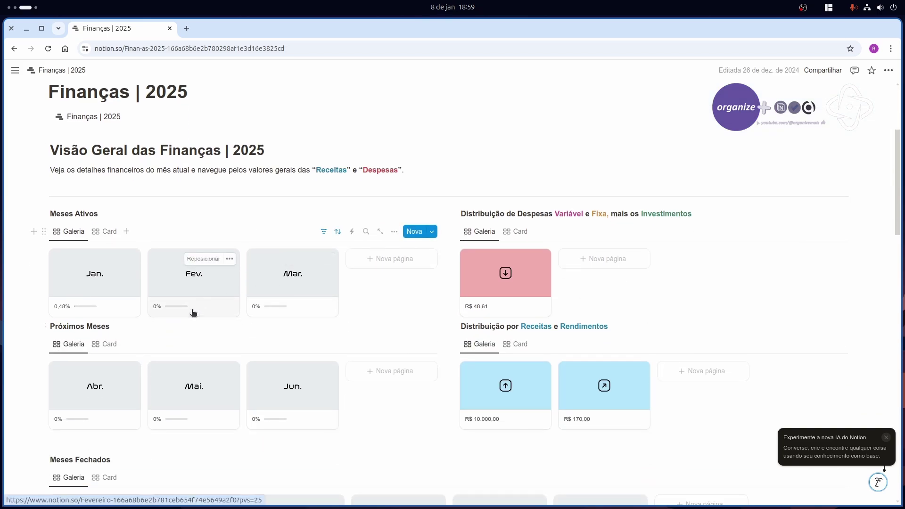
# Step: Switch to the Novo Controle Financeiro window and on to the 2024 Finanças window
pyautogui.press('super')
pyautogui.scroll(1, 558, 151)
pyautogui.click(558, 151)
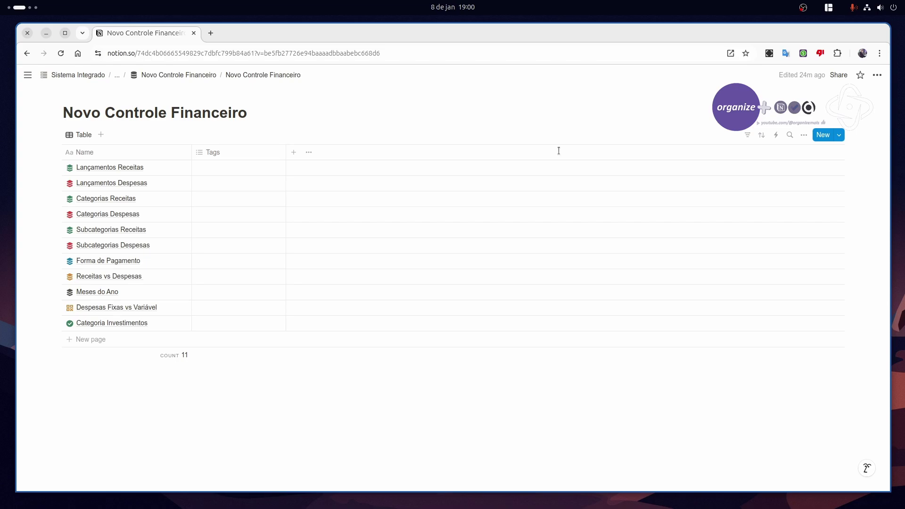
pyautogui.press('super')
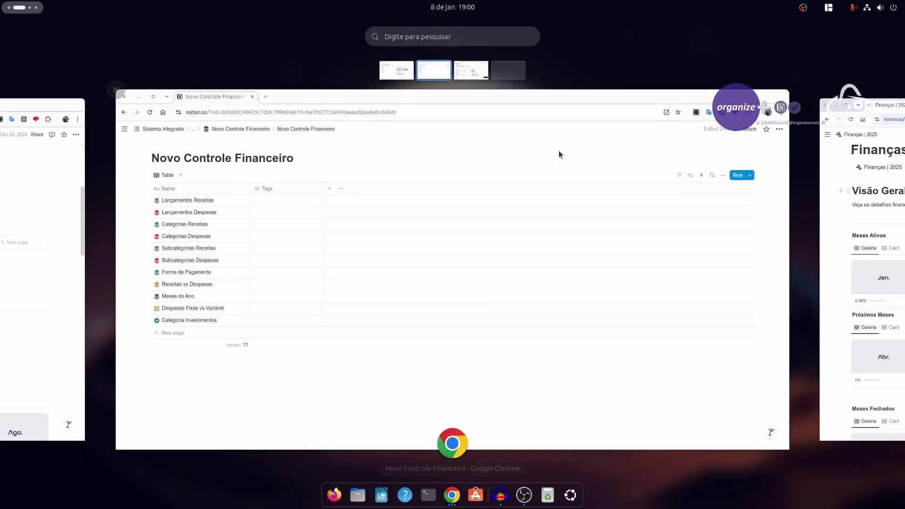
pyautogui.press('Left')
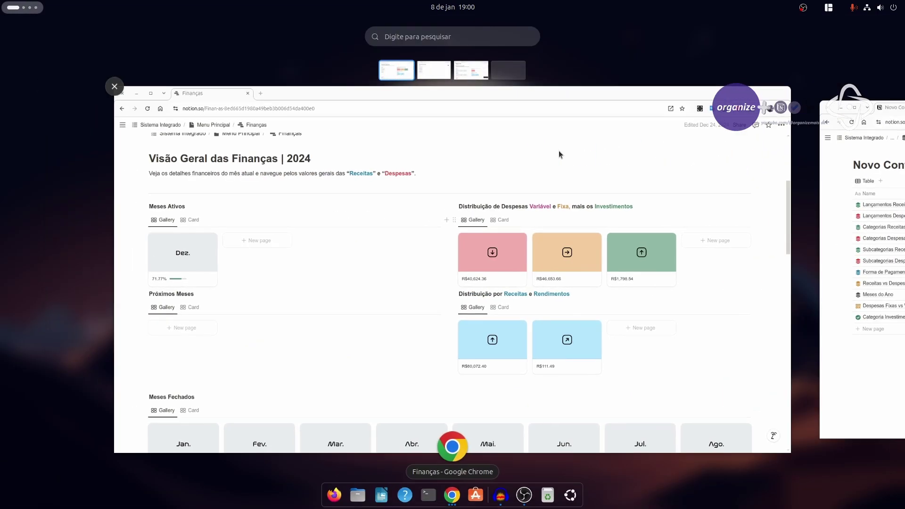
pyautogui.press('Return')
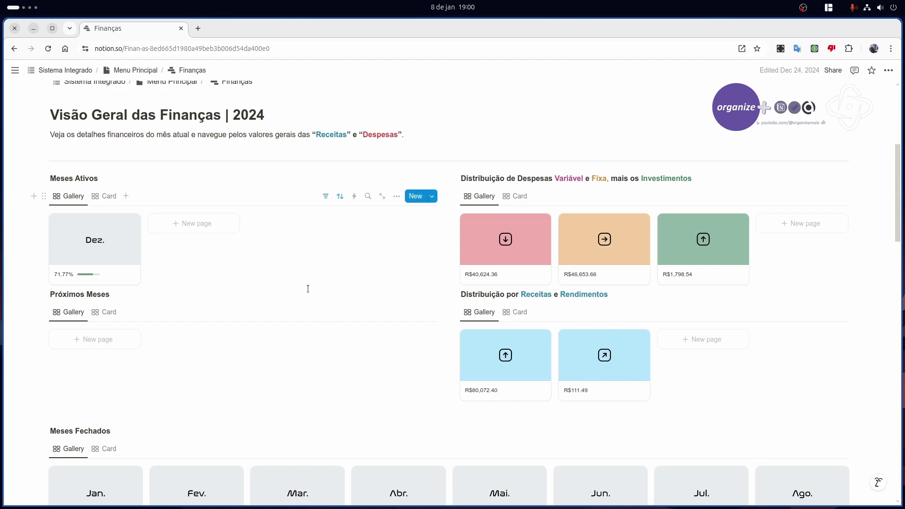
# Step: Examine the 2024 Meses Fachados gallery, credit card controls, and income and expense cards by category and subcategory
pyautogui.scroll(-8, 308, 297)
pyautogui.scroll(-2, 314, 304)
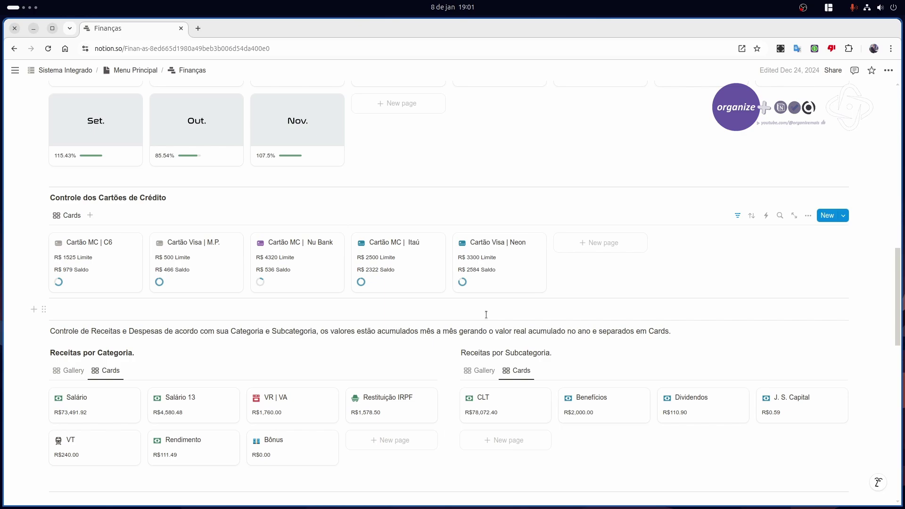
pyautogui.scroll(3, 486, 314)
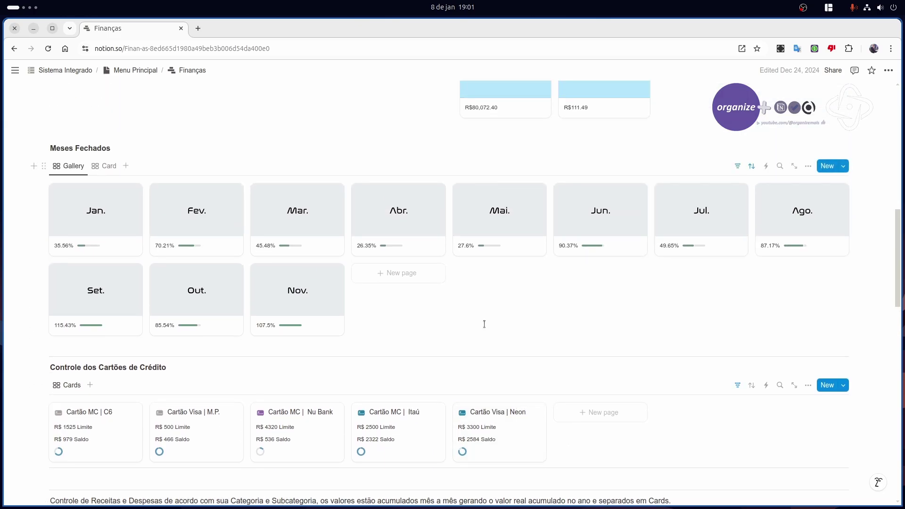
pyautogui.scroll(2, 484, 324)
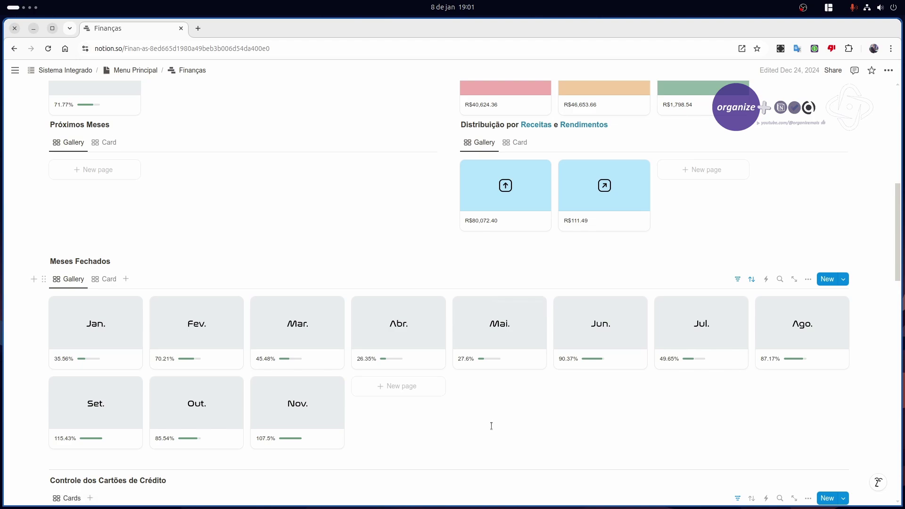
pyautogui.scroll(-1, 488, 425)
pyautogui.scroll(-6, 488, 424)
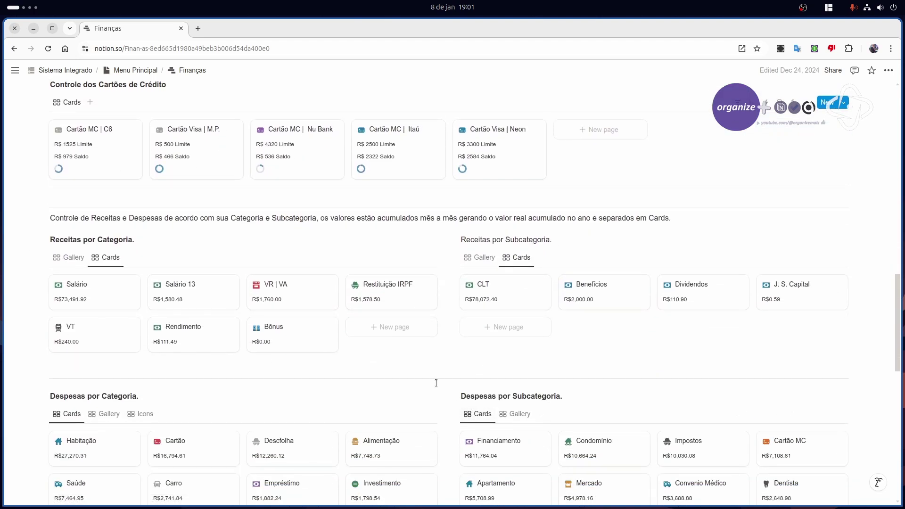
pyautogui.scroll(-1, 436, 382)
# Step: Switch back to the Novo Controle Financeiro window to view its list of databases
pyautogui.press('super')
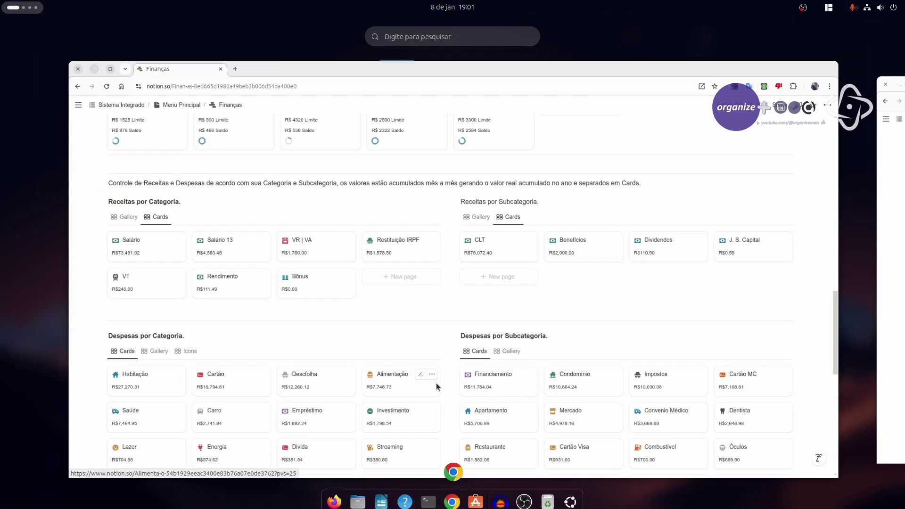
pyautogui.scroll(-1, 436, 383)
pyautogui.click(437, 383)
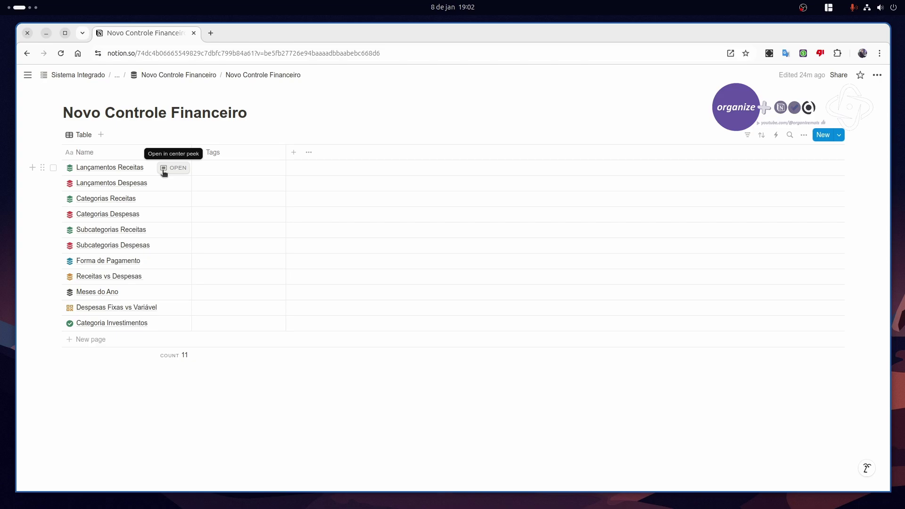
# Step: Return to the 2024 Finanças window and review its month and distribution galleries, ending at the page's heading
pyautogui.press('super')
pyautogui.scroll(1, 162, 171)
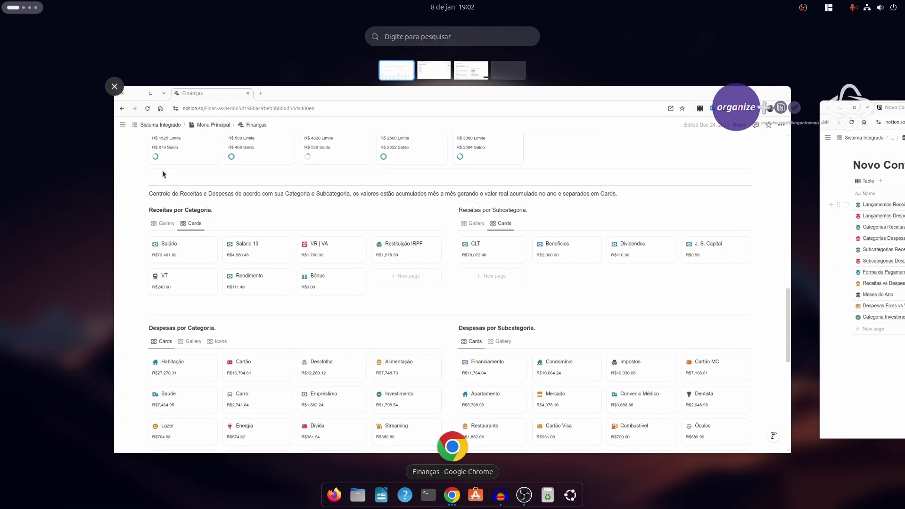
pyautogui.click(163, 171)
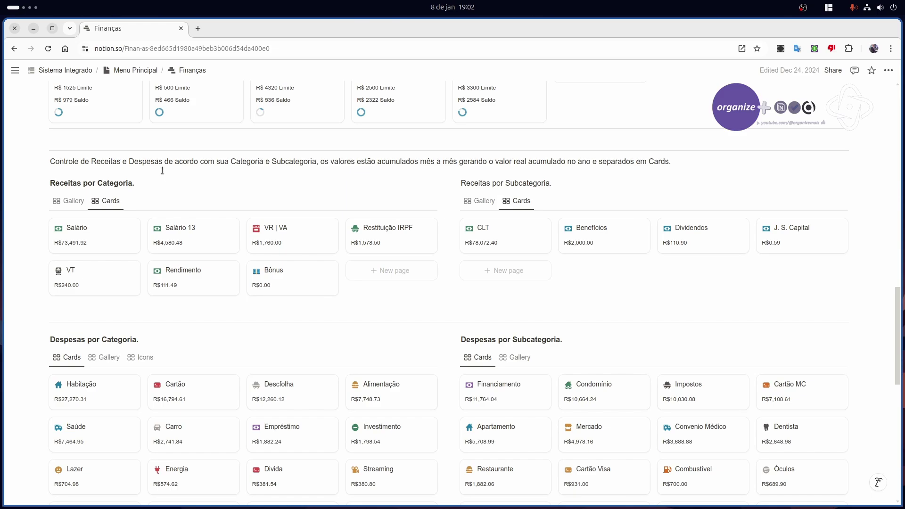
pyautogui.scroll(15, 203, 236)
pyautogui.scroll(-5, 215, 264)
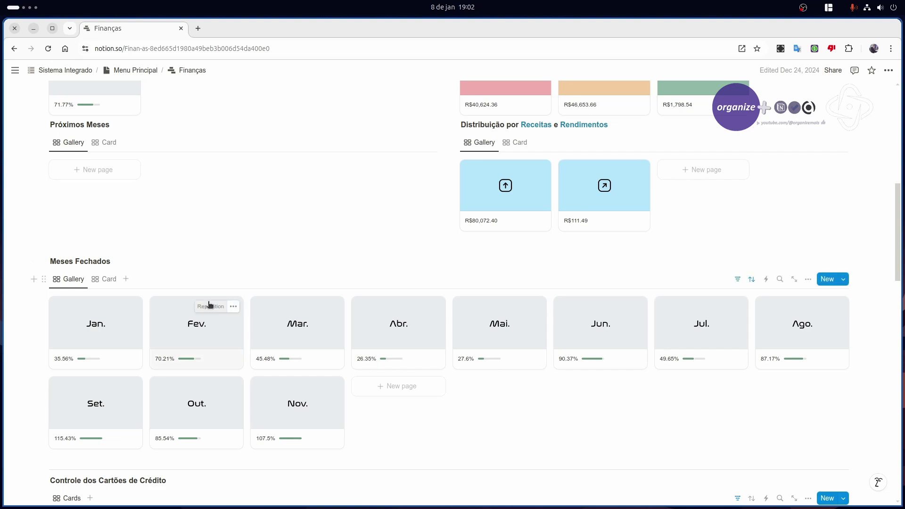
pyautogui.scroll(3, 210, 304)
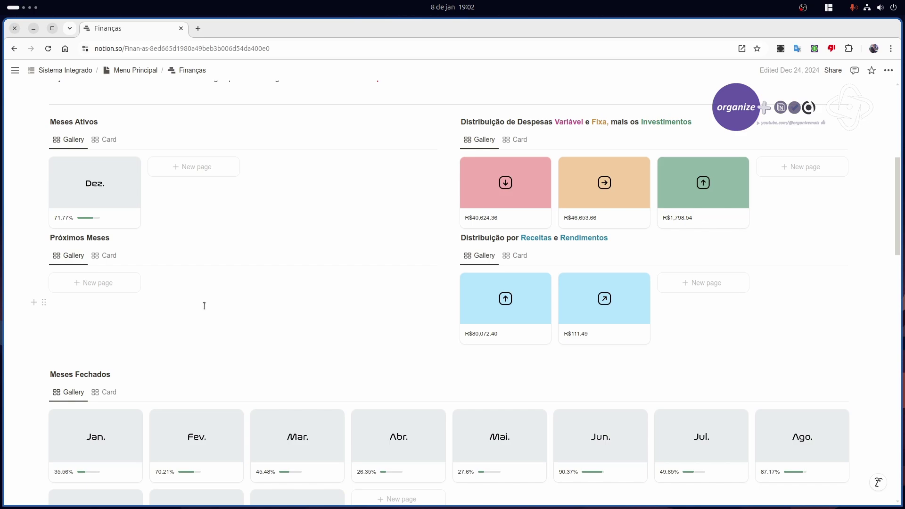
pyautogui.scroll(7, 204, 306)
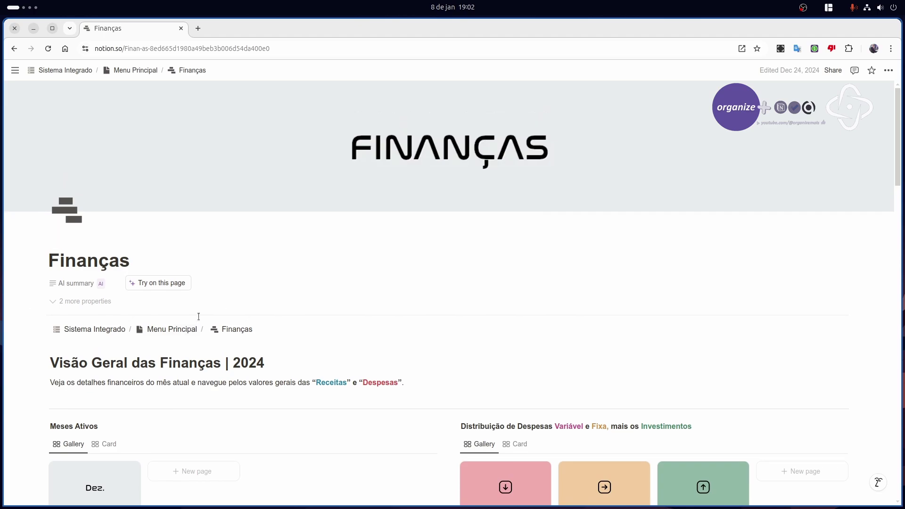